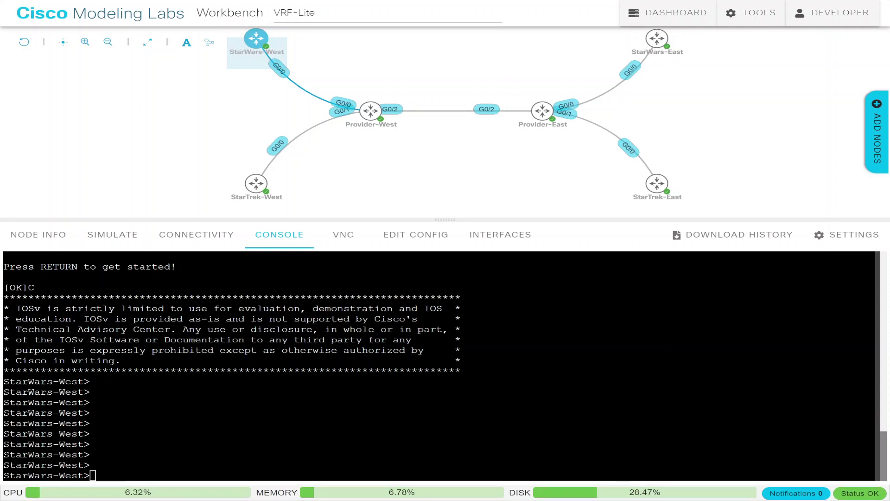
- Open the Provider-West router's console and enter privileged EXEC mode
mouse_move(297, 196)
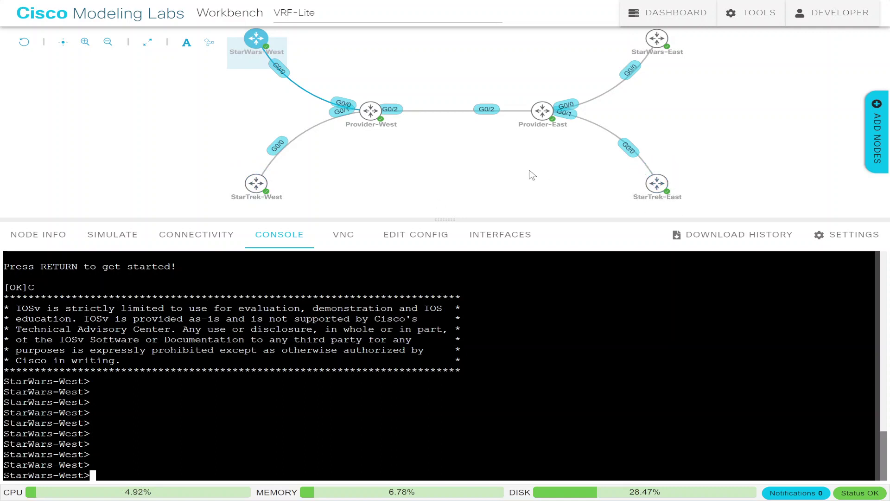
mouse_move(365, 110)
left_click(372, 114)
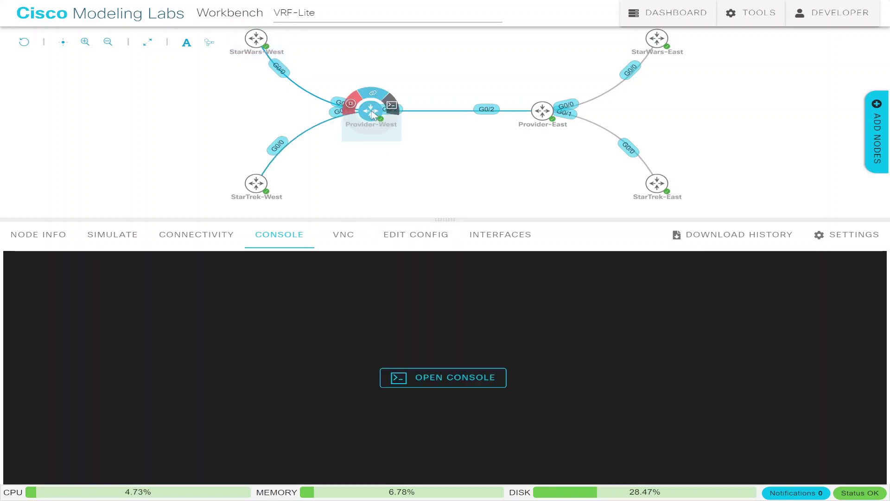
left_click(428, 379)
key("Return")
key("Return")
key("Return")
key("Return")
key("Return")
key("Return")
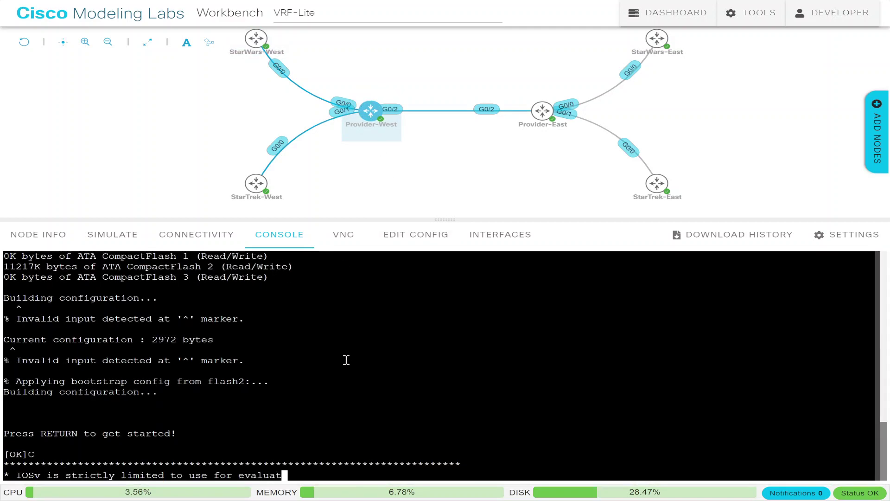
type("EN")
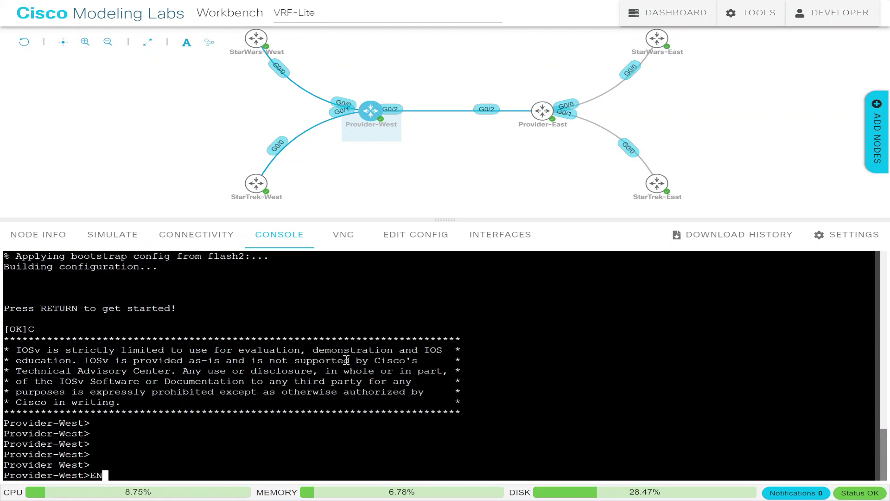
key("Return")
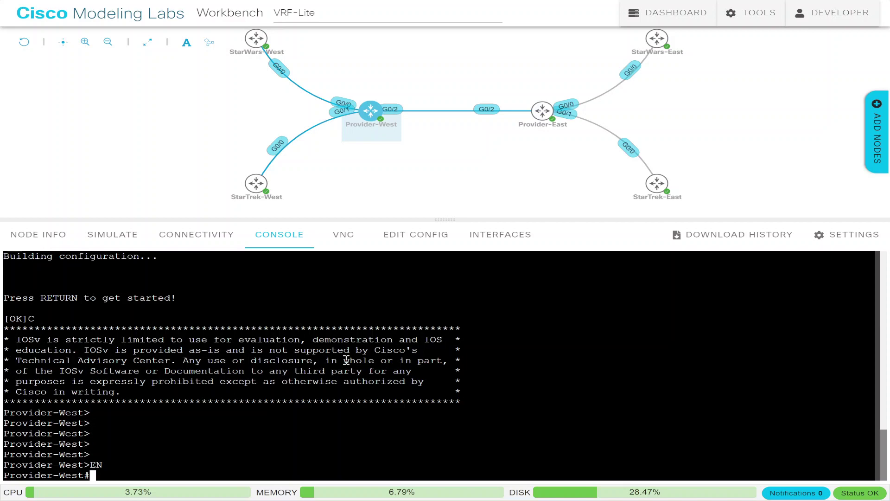
- List the IP interface summary of Provider-West with "sh ip int brie"
type("sh ip int b")
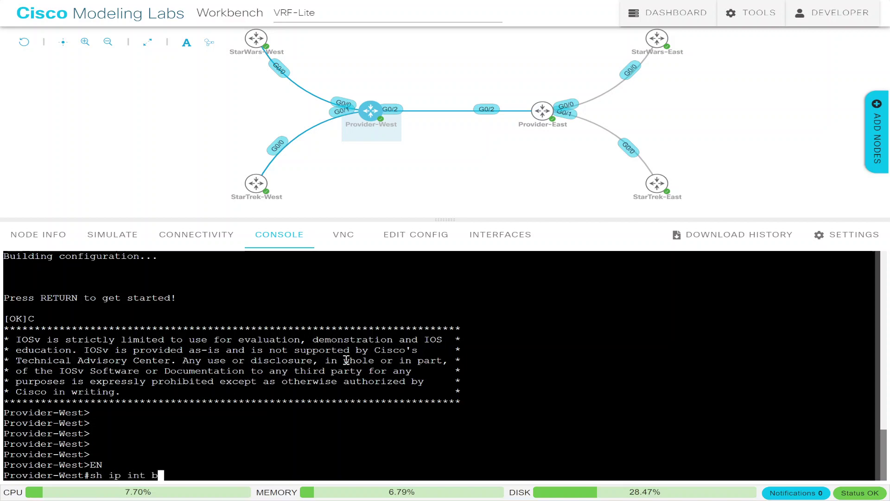
type("rie")
key("Return")
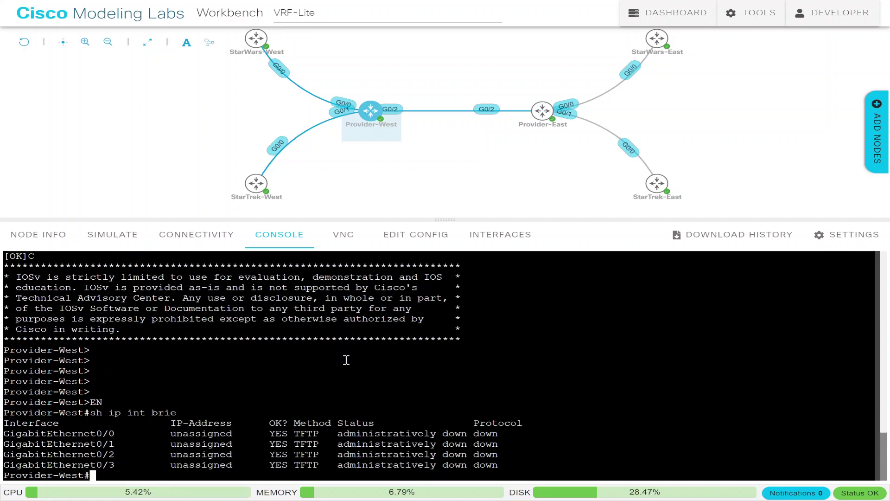
key("Return")
key("Return")
key("Return")
key("Return")
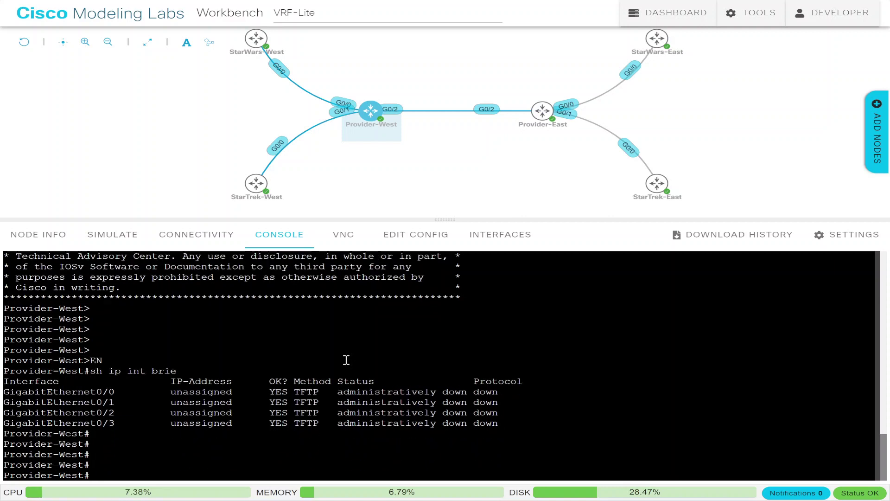
- In configuration mode, assign IP address 10.1.1.1 with mask 255.255.255.0 to interface g0/0 of Provider-West
type("conf t")
key("Return")
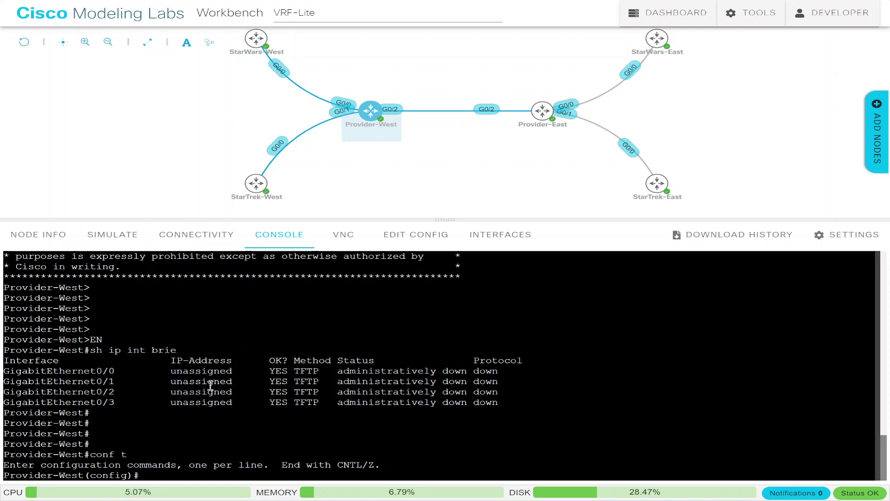
type("int g0/0")
key("Return")
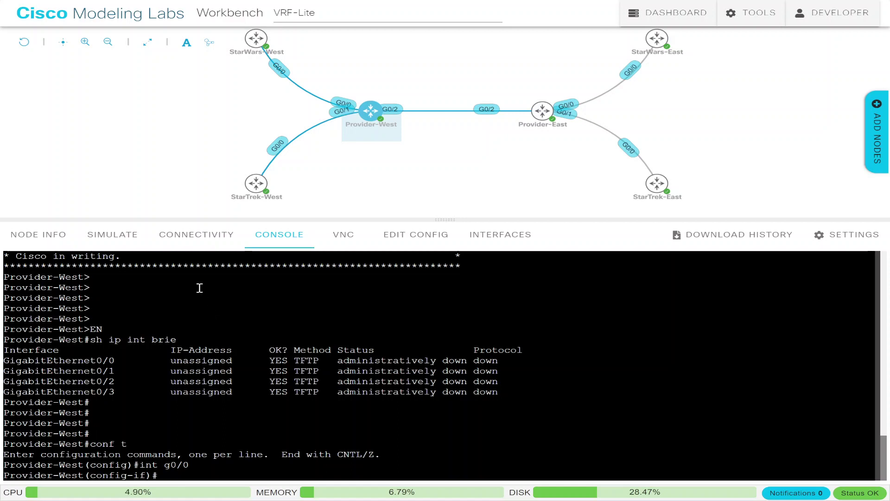
mouse_move(379, 130)
mouse_move(246, 50)
type("ip 10.1.1.1")
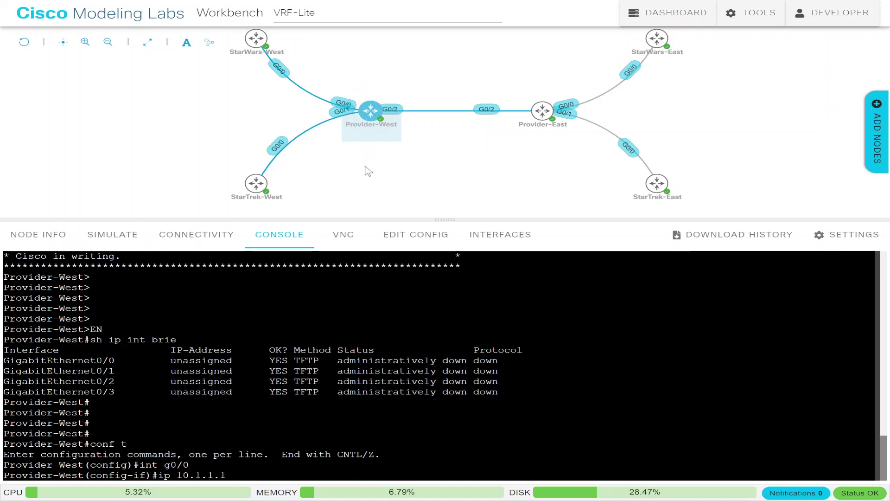
mouse_move(371, 102)
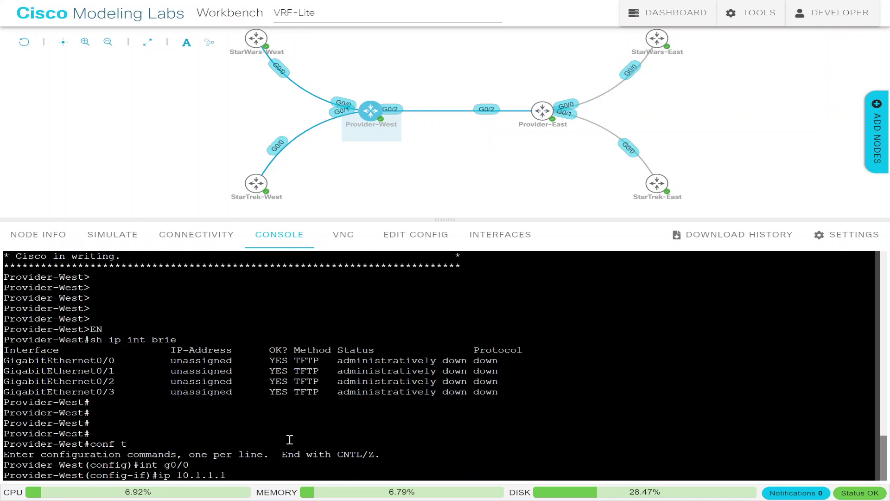
type("255")
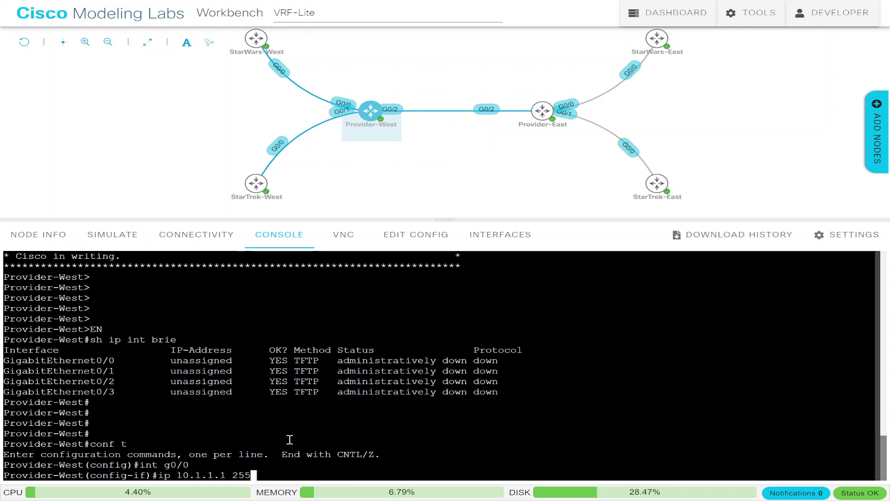
type(".255.255.0")
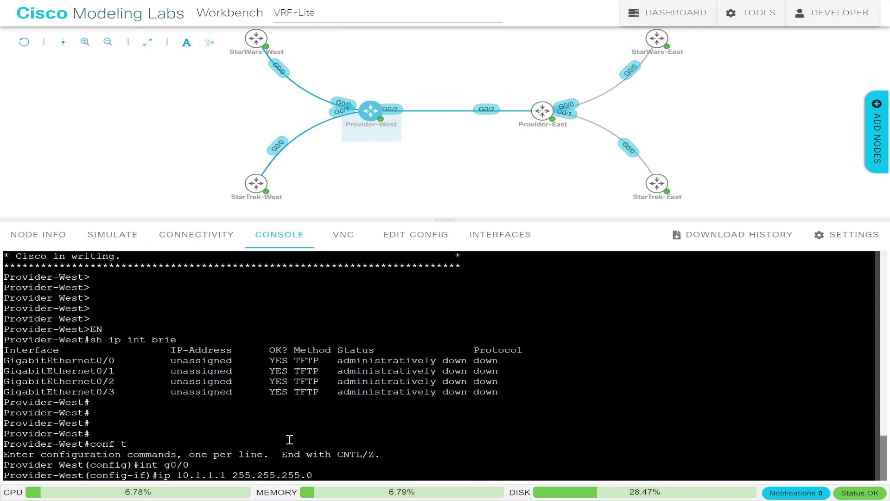
key("Left")
key("Left")
key("Left")
key("Left")
key("Left")
key("Left")
key("Left")
key("Left")
key("Left")
key("Left")
key("Left")
key("Left")
key("Left")
key("Left")
key("Left")
key("Left")
key("Left")
key("Left")
key("Left")
key("Left")
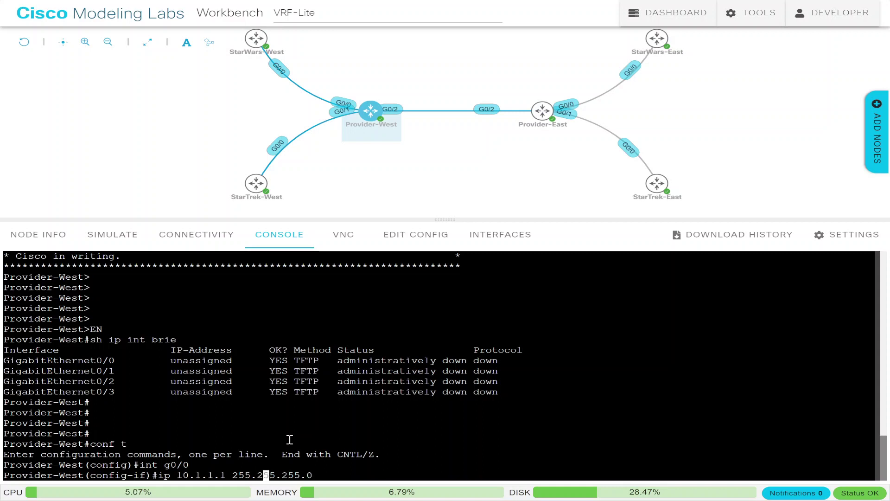
type("add")
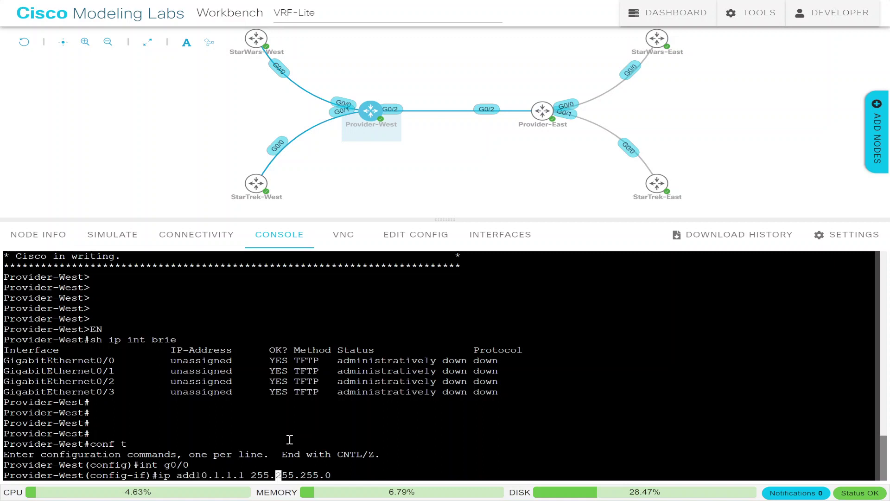
key("Return")
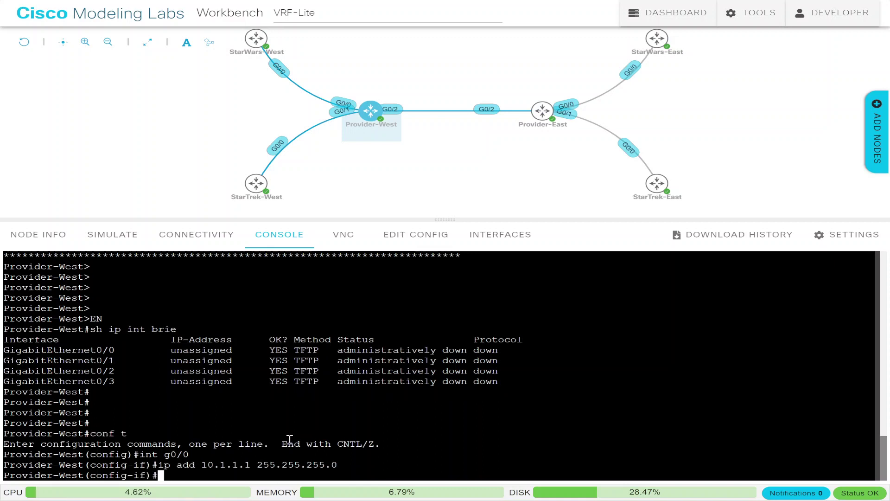
- Assign the same IP address, 10.1.1.1 with mask 255.255.255.0, to interface g0/1
type("int g0/0")
key("Return")
key("Up")
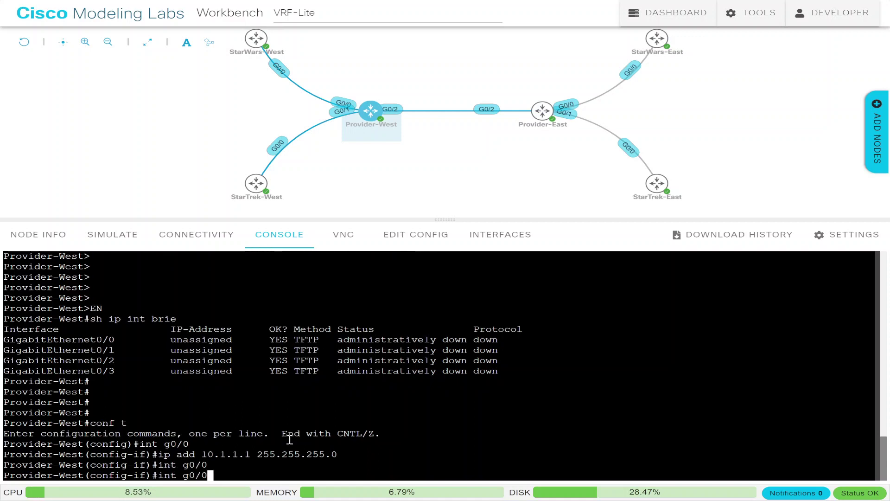
key("BackSpace")
type("1")
key("Return")
key("Up")
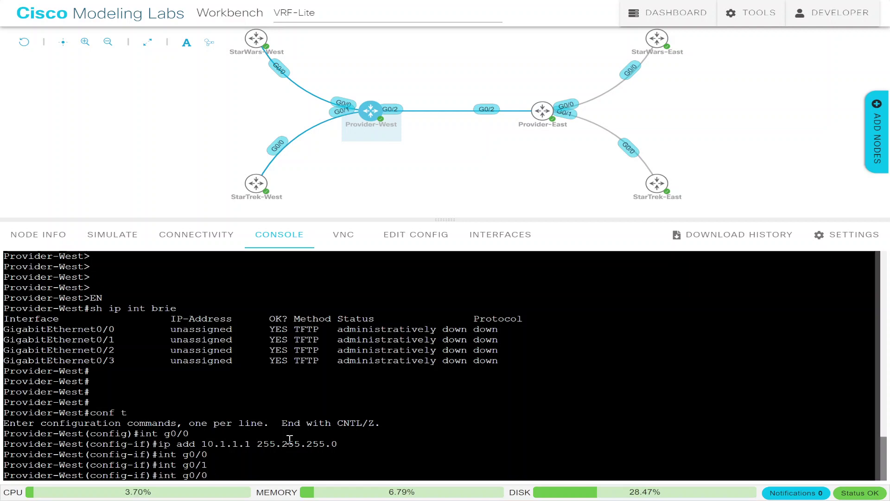
key("Up")
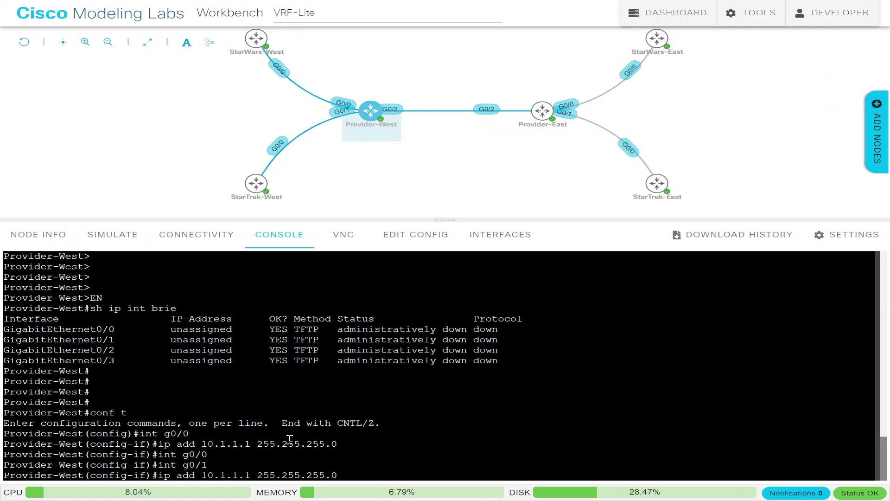
key("Return")
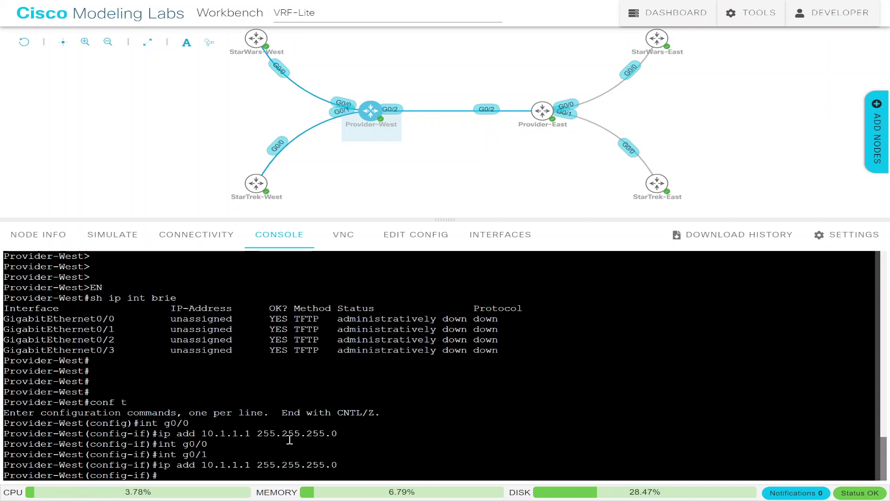
- Enable interface g0/1 with "no shut"
key("Up")
key("Up")
key("Return")
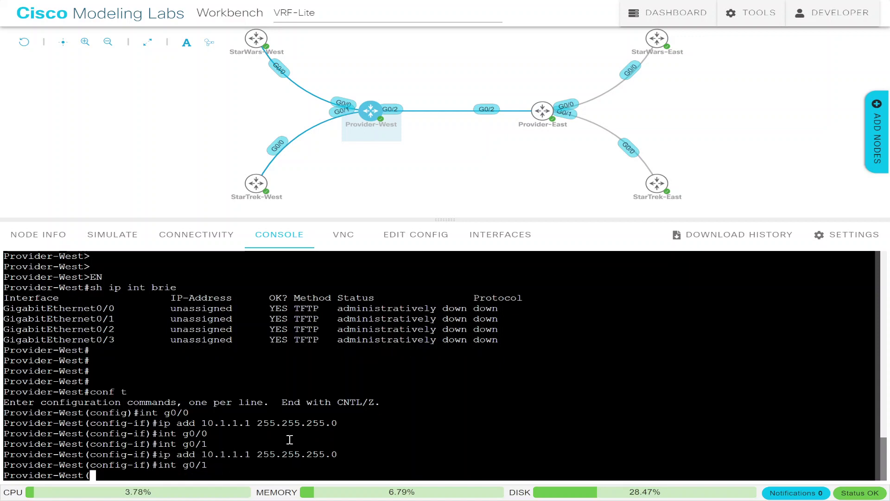
type("no shut")
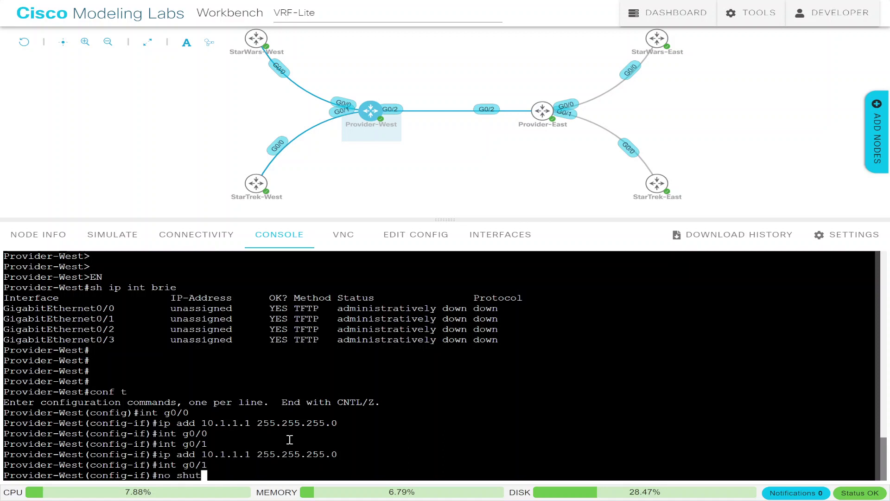
key("Return")
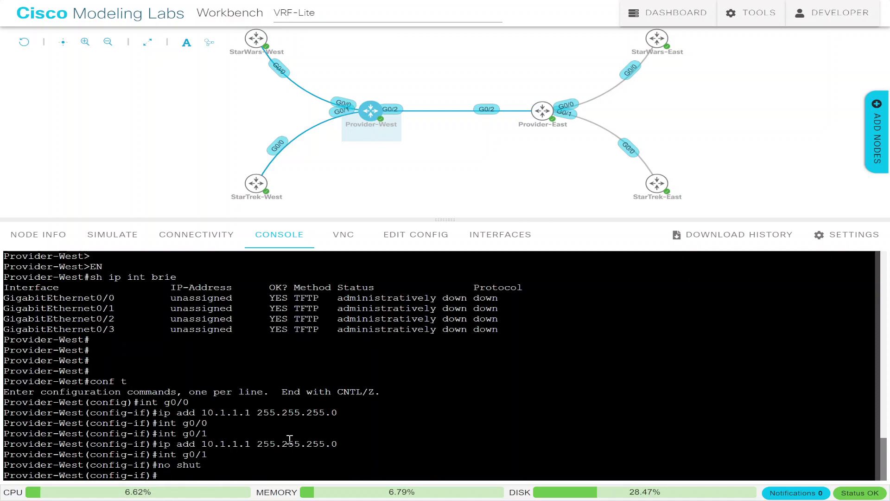
- Try to enable interface g0/0 with "no shut"
key("Up")
key("Up")
key("Up")
key("Down")
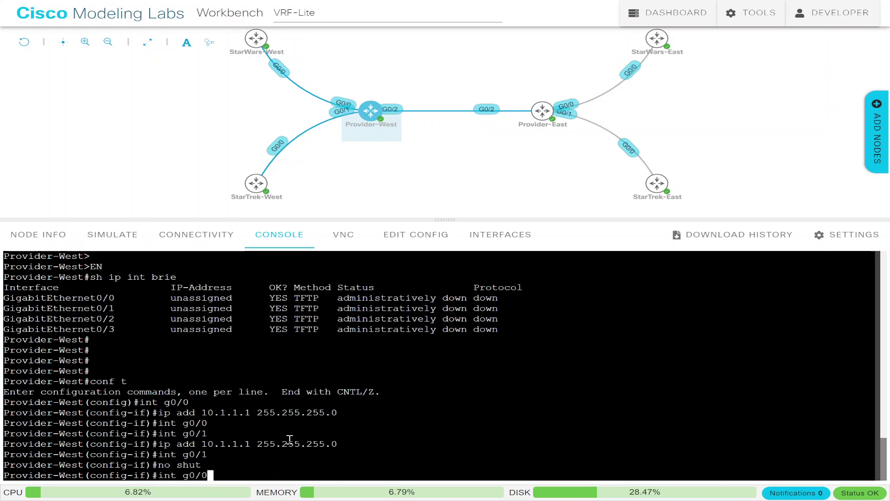
key("Return")
type("no shut")
key("Return")
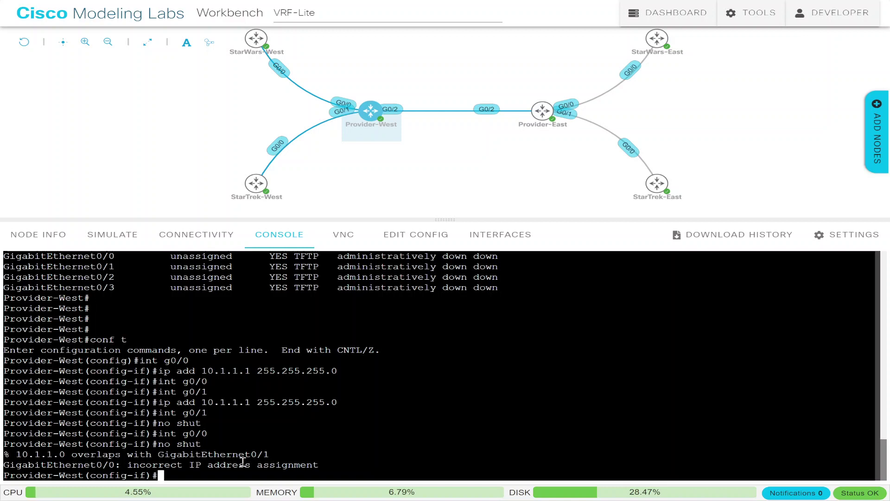
- Remove the IP address 10.1.1.1 255.255.255.0 from interface g0/1
type("int g0")
key("BackSpace")
key("BackSpace")
key("BackSpace")
key("BackSpace")
key("BackSpace")
type("nt g0")
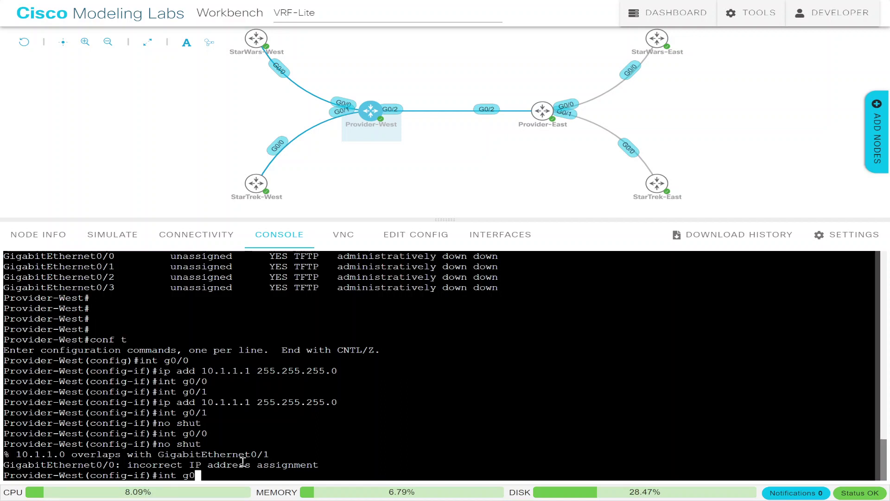
type("/1")
key("Return")
type("no ")
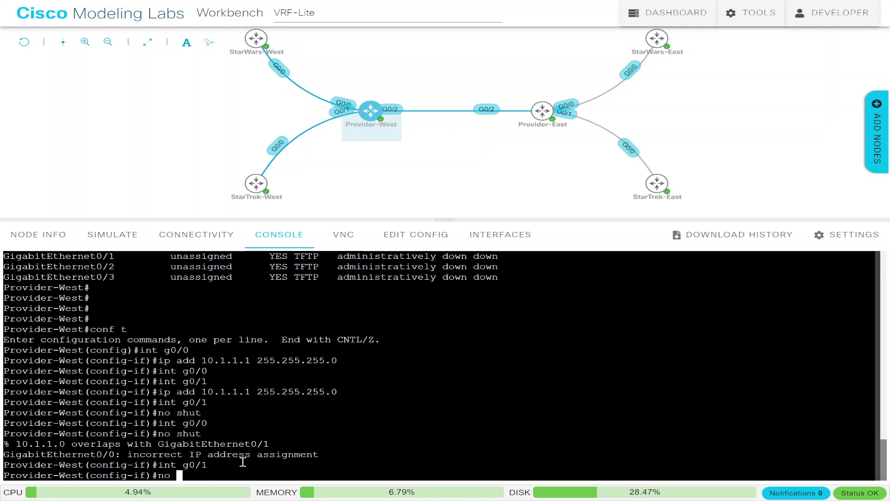
type("shut")
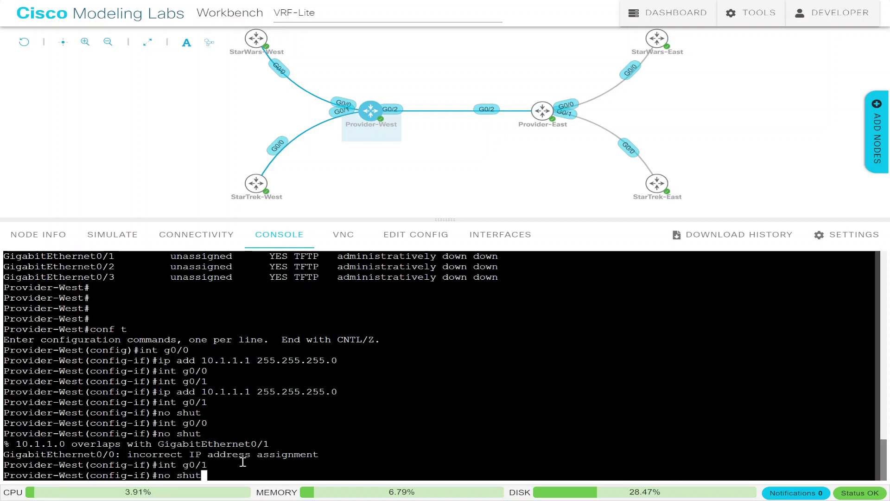
key("Up")
key("Up")
key("Up")
key("Up")
key("Up")
key("Up")
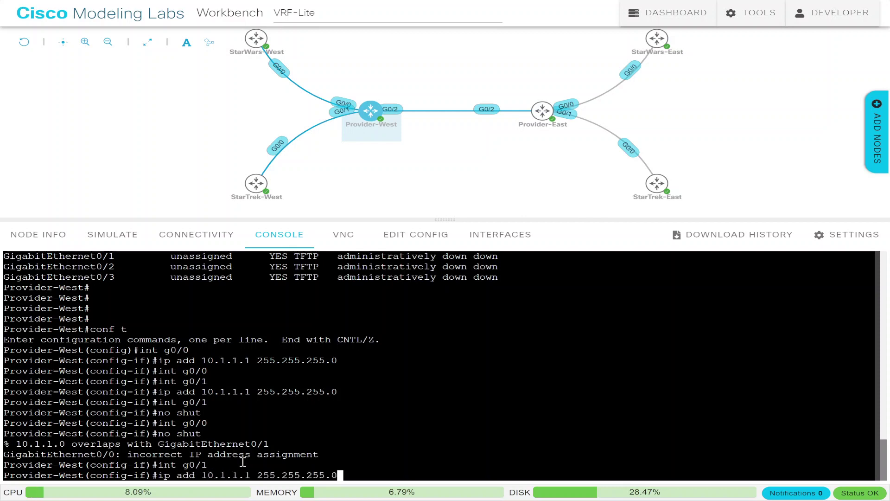
type("no")
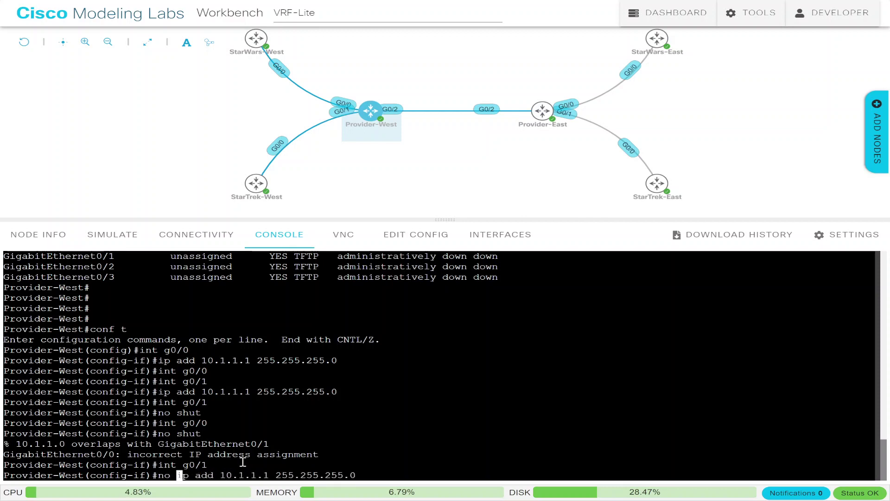
key("Return")
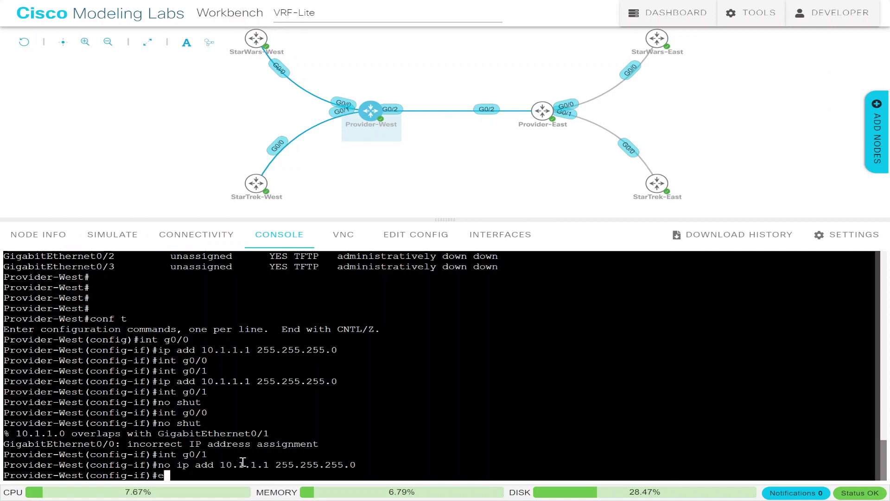
- Leave interface configuration, return to global configuration mode and begin an "ip" command
type("exit")
key("Return")
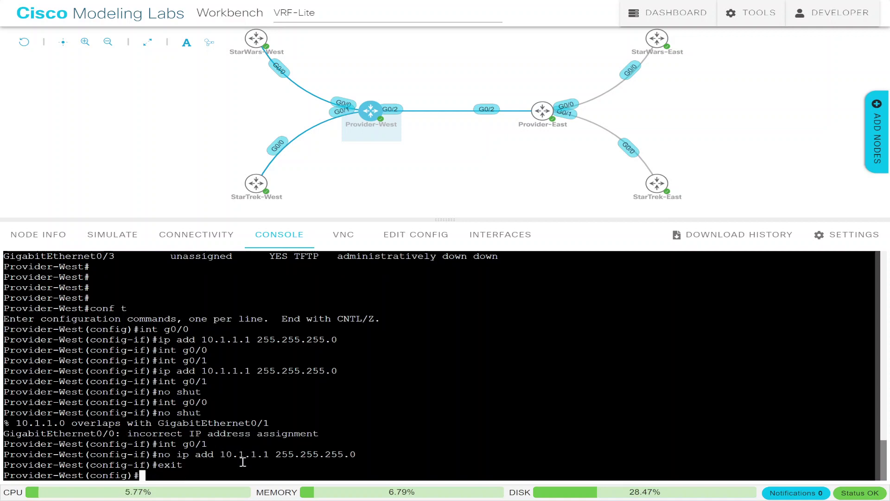
type("int g0/0")
key("Return")
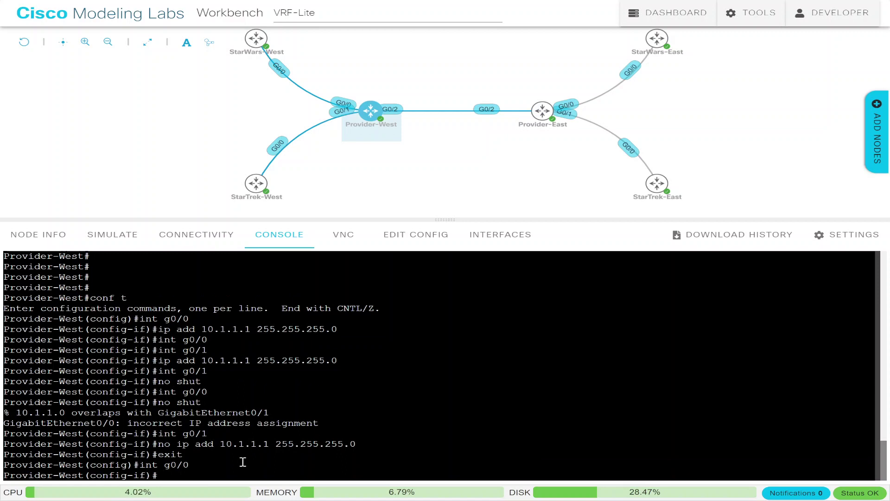
type("exit")
key("Return")
type("ip ")
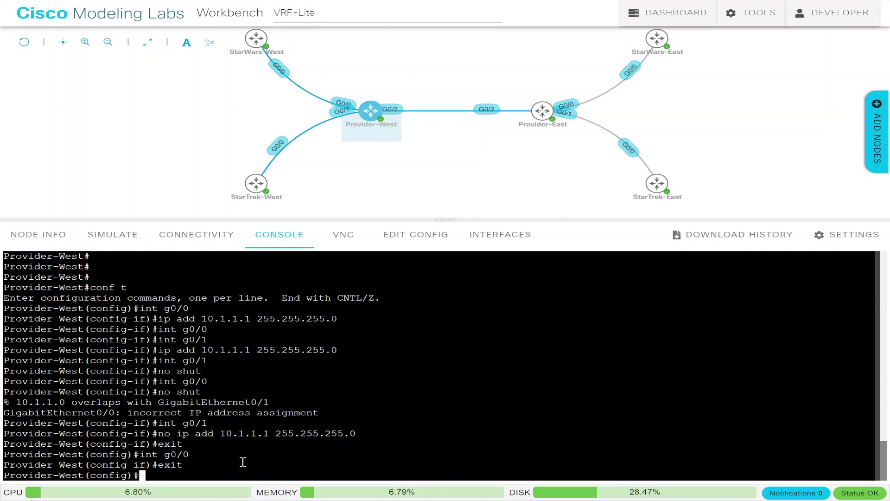
type("forwari")
key("BackSpace")
type("din")
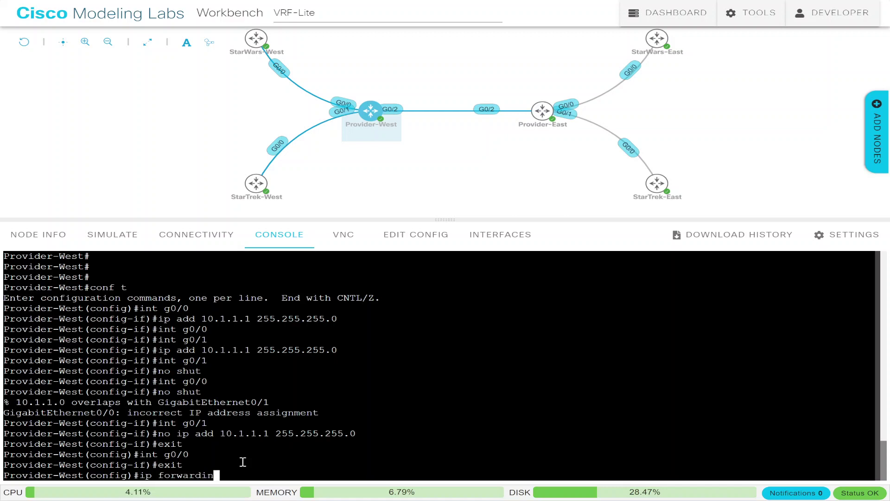
key("BackSpace")
key("BackSpace")
key("BackSpace")
key("BackSpace")
key("BackSpace")
key("BackSpace")
key("BackSpace")
key("BackSpace")
key("BackSpace")
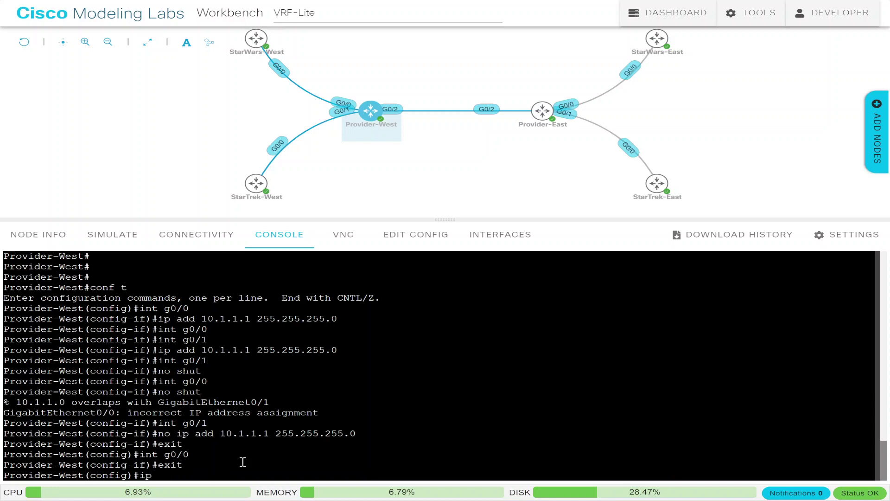
- Create a VRF named STARWARS with "ip vrf", checking the command's context help for its arguments
type("vrf ?")
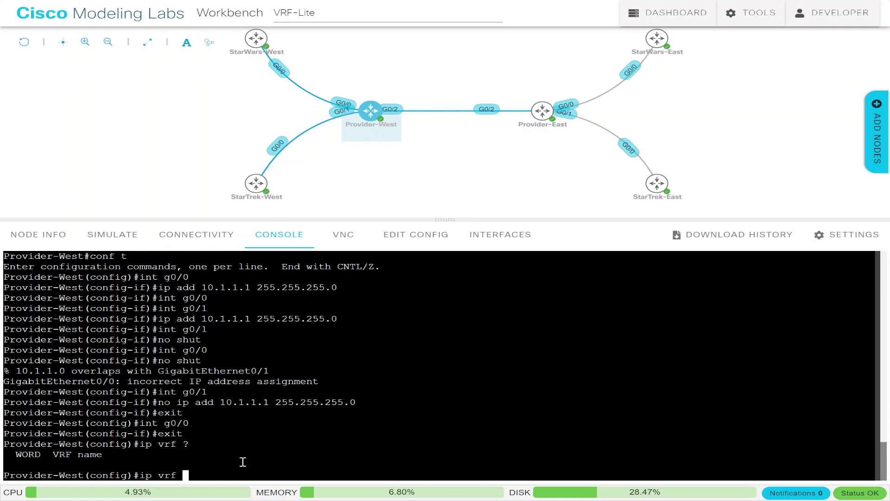
type("STAR")
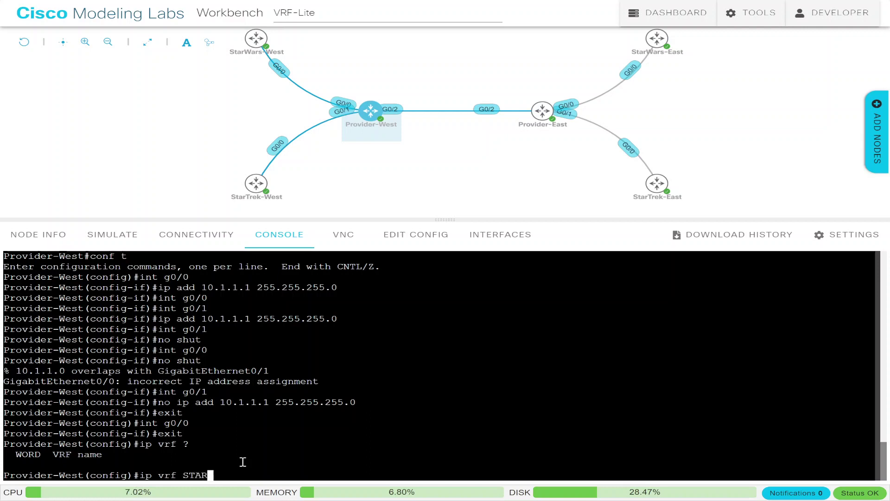
type("WARS")
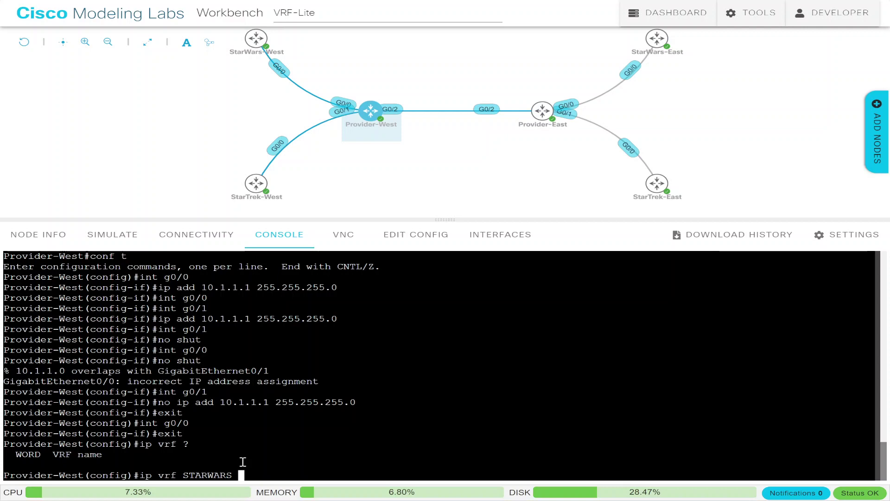
type("?")
key("Return")
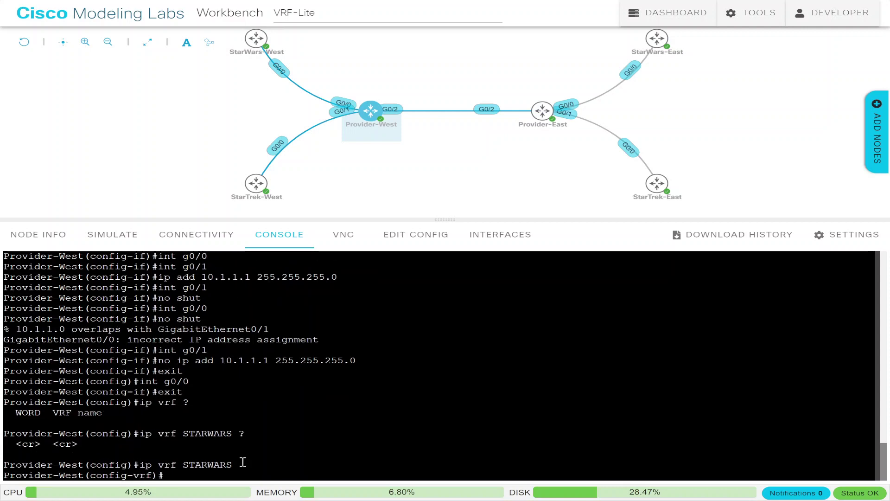
- Give the STARWARS VRF the description "MAY THE FORCE BE WITH YOU"
type("description ")
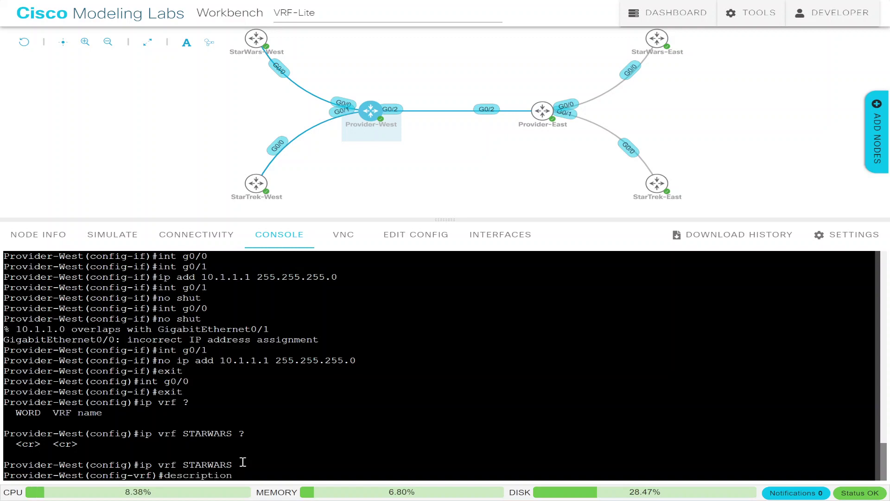
type("MAY ")
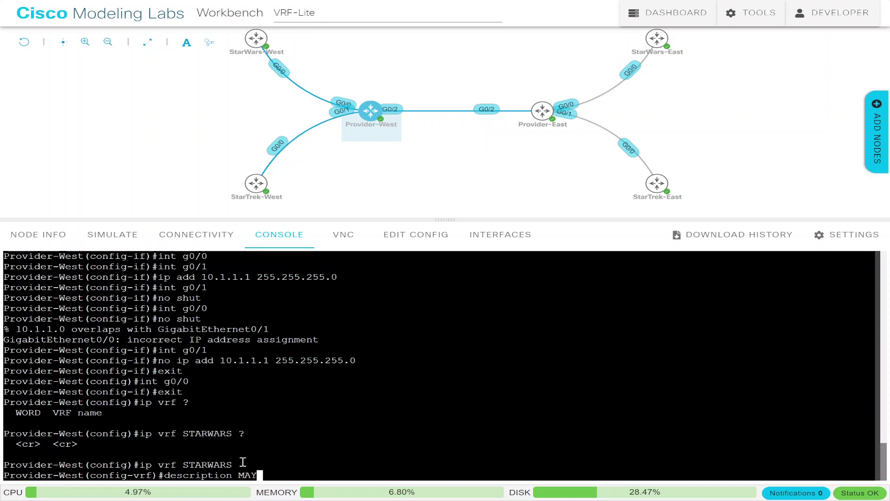
type("THE FORC")
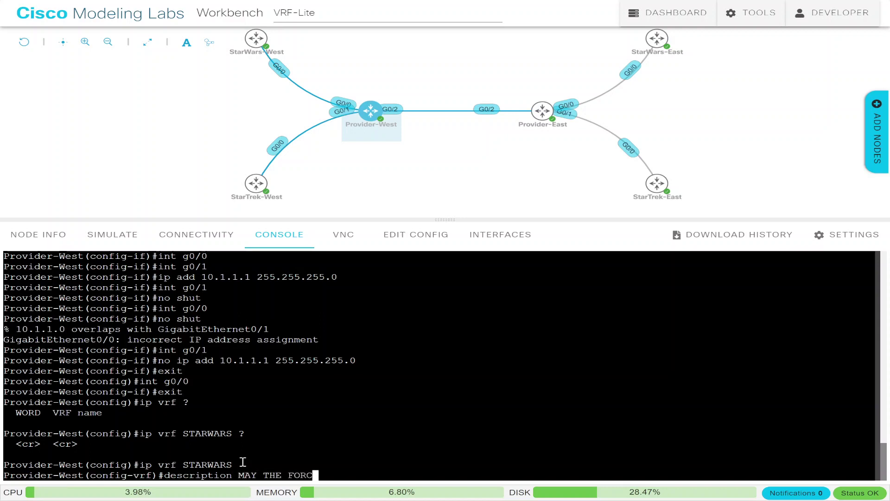
type("E BE WIT")
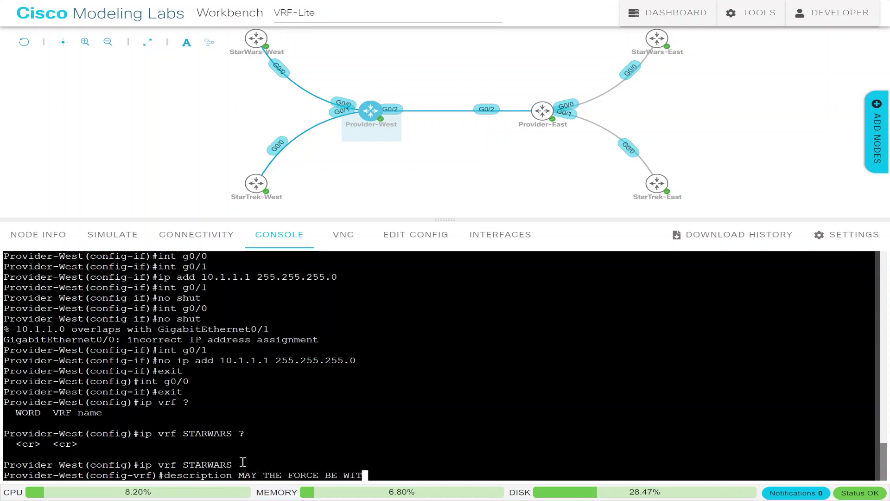
type("H YOU")
key("Return")
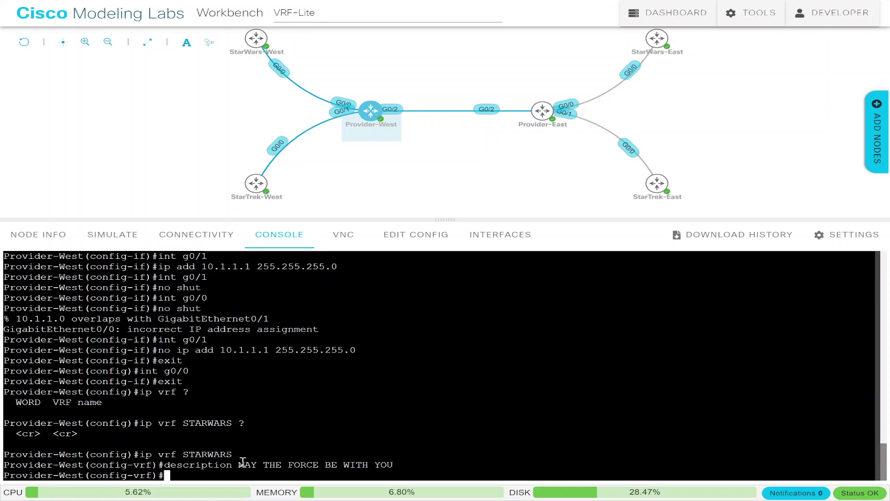
- Leave the STARWARS VRF configuration and create a second VRF named STARTREK
type("exit")
key("Return")
type("ip")
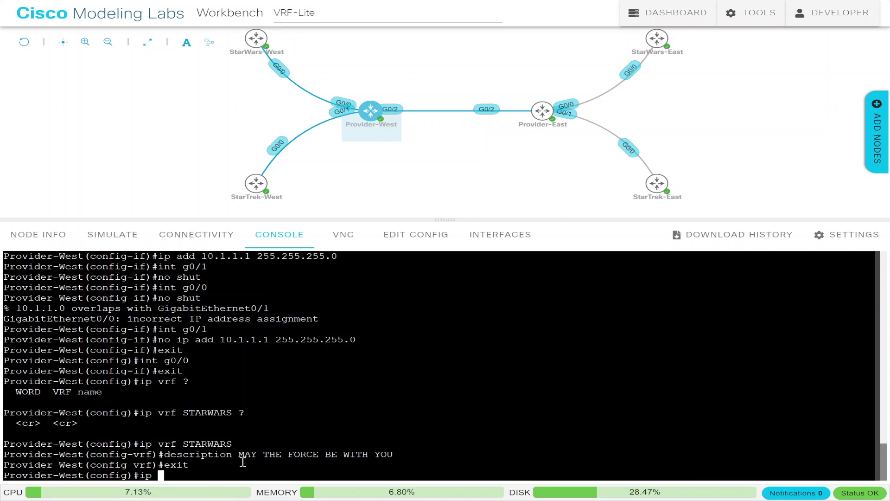
type("vrf ")
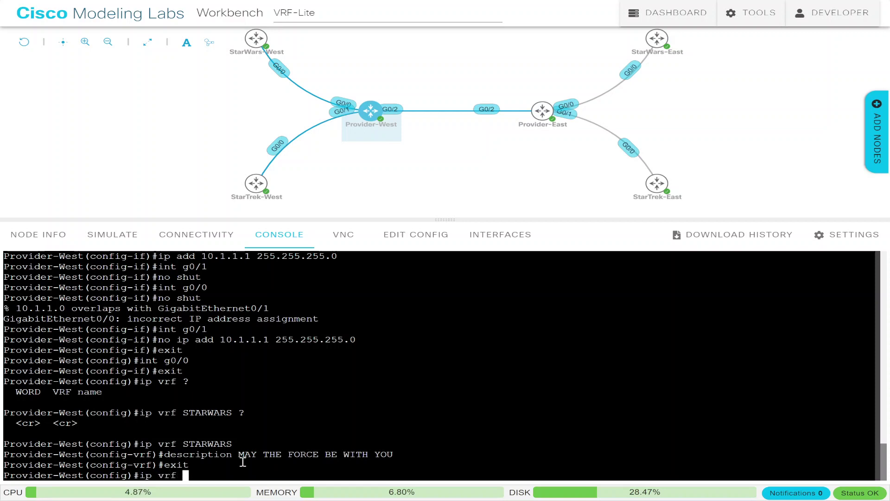
type("STARTREK")
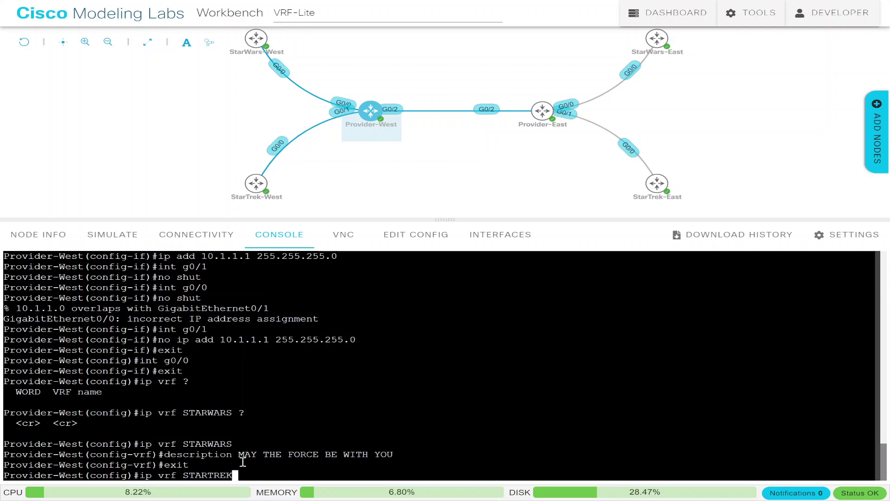
key("Return")
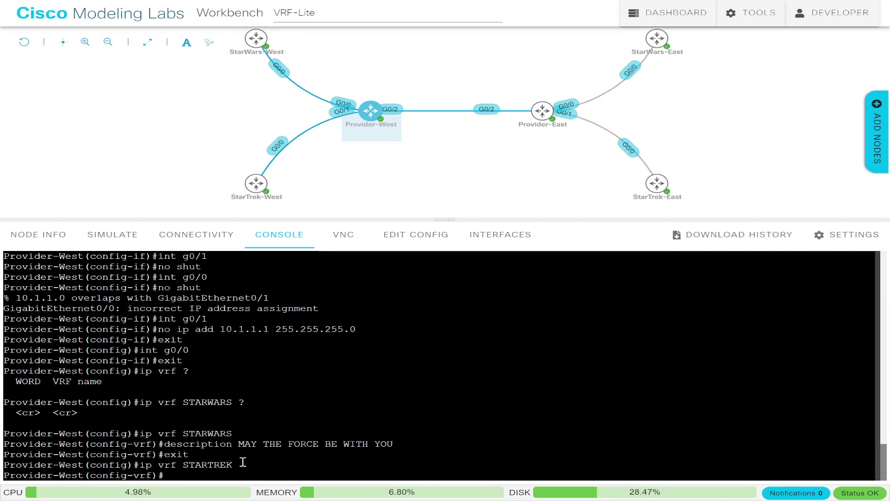
- Give the STARTREK VRF the description "BEAM ME UP, SCOTTY"
type("d")
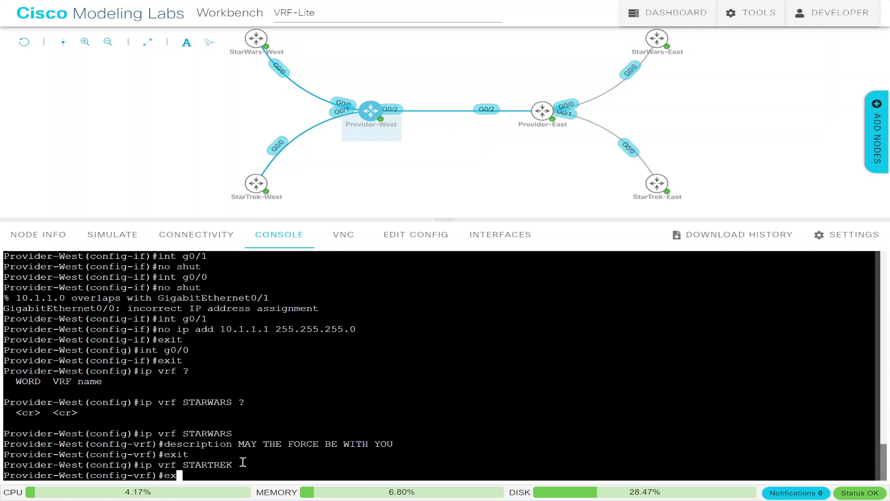
type("escti")
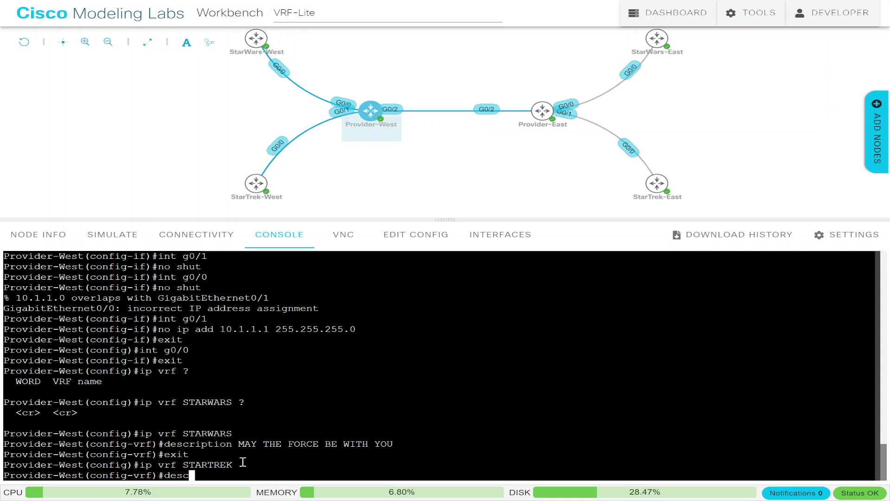
key("BackSpace")
key("BackSpace")
type("ription ")
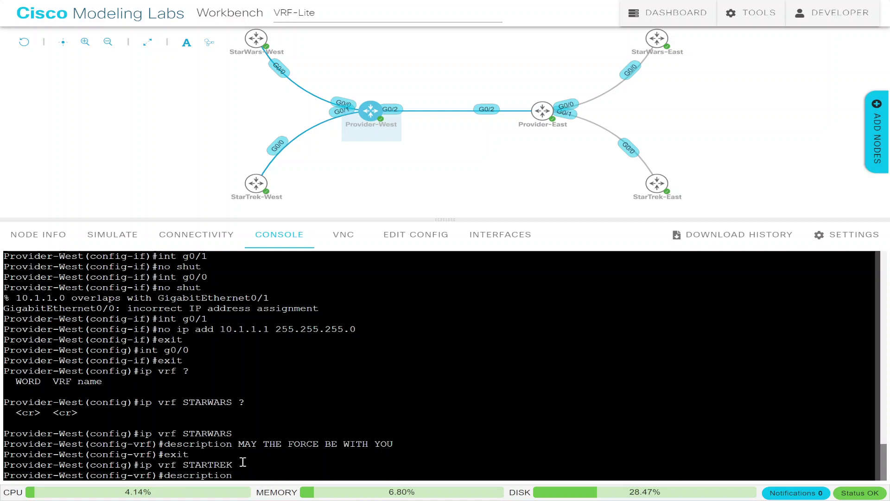
type("BEAM ME UP")
key("BackSpace")
type(", SCOTTY")
key("Return")
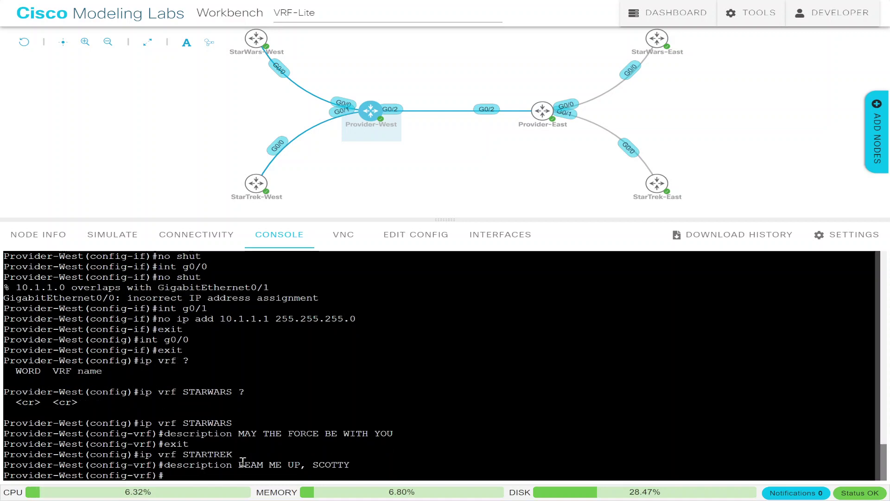
- Display the running configuration and page through it to the VRF definitions, then quit the listing
type("DO SHOW")
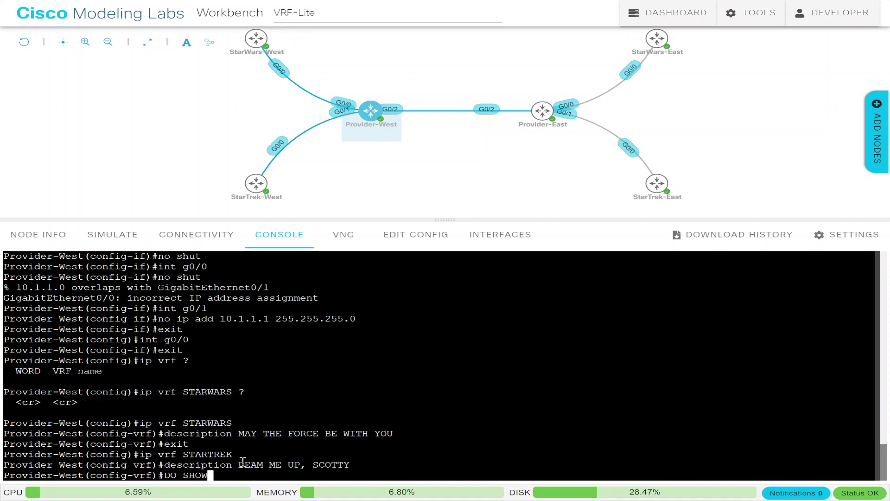
type(" RUN")
key("Return")
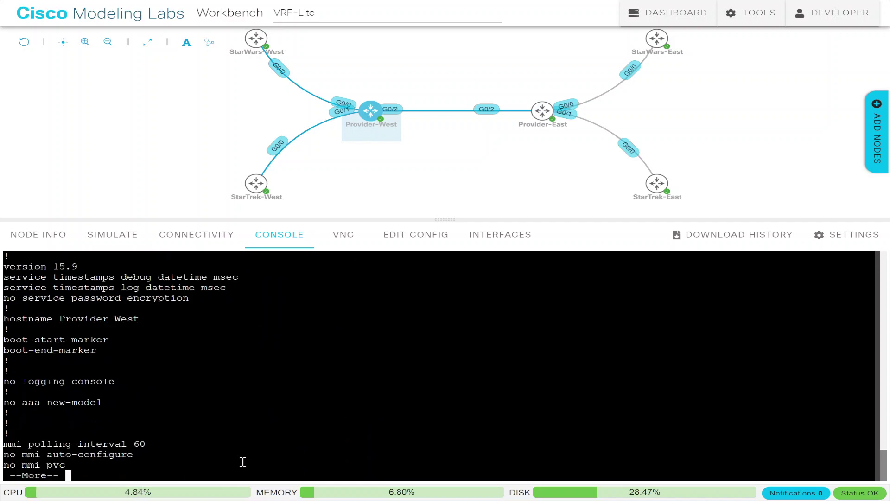
key("Return")
key("Return")
key("Return")
key("Return")
key("Return")
key("Return")
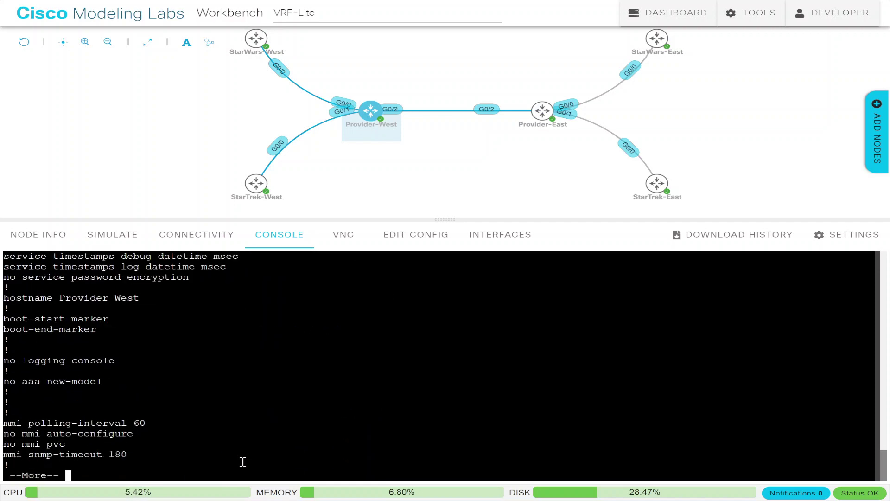
key("space")
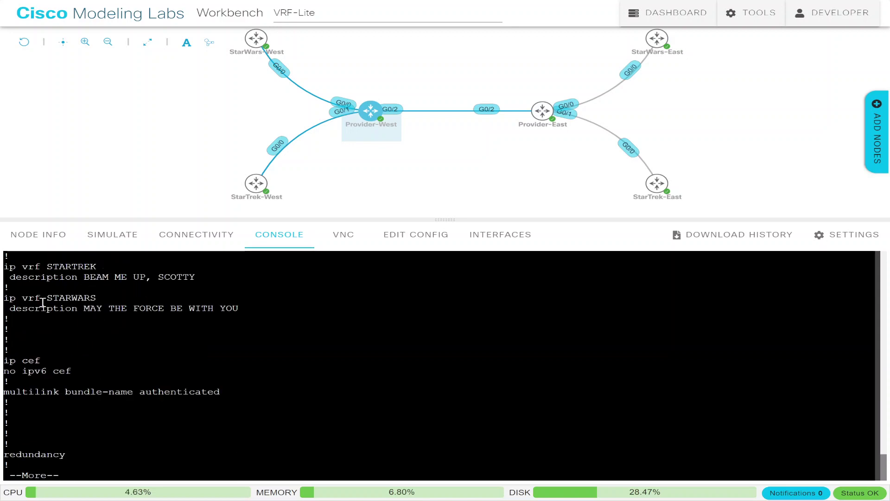
type("q")
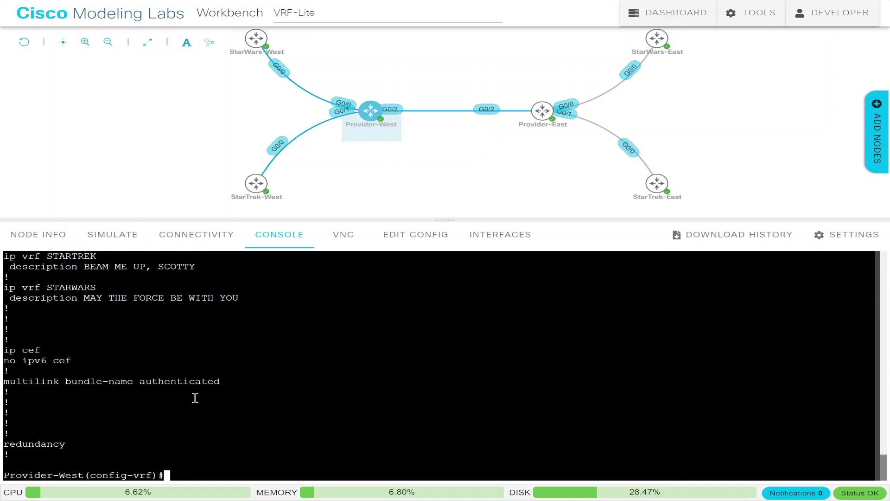
- Enter configuration of interface g0/0 and display that interface's running configuration with "do sh run int g0/0"
type("int g0/0")
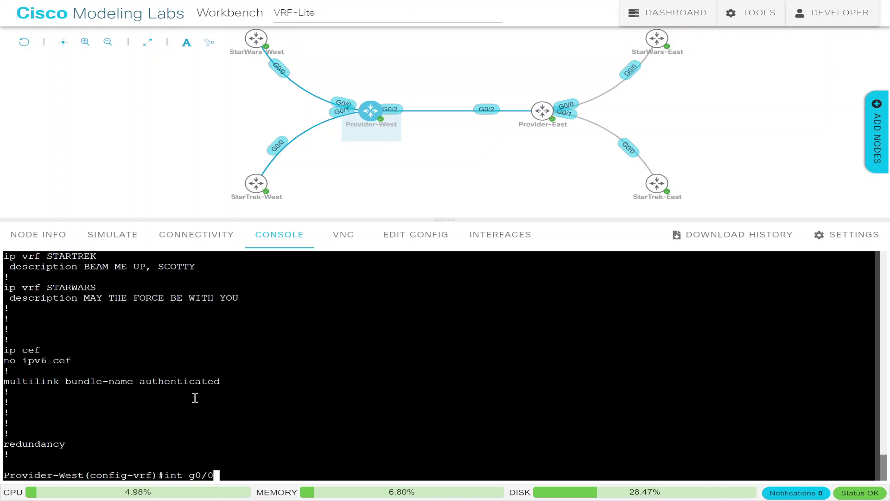
key("Return")
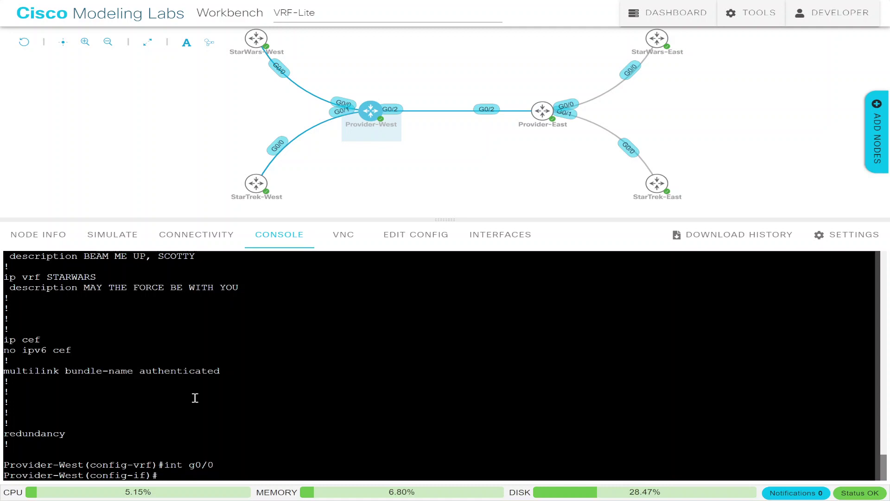
type("ip")
key("BackSpace")
key("BackSpace")
key("BackSpace")
type("do sh")
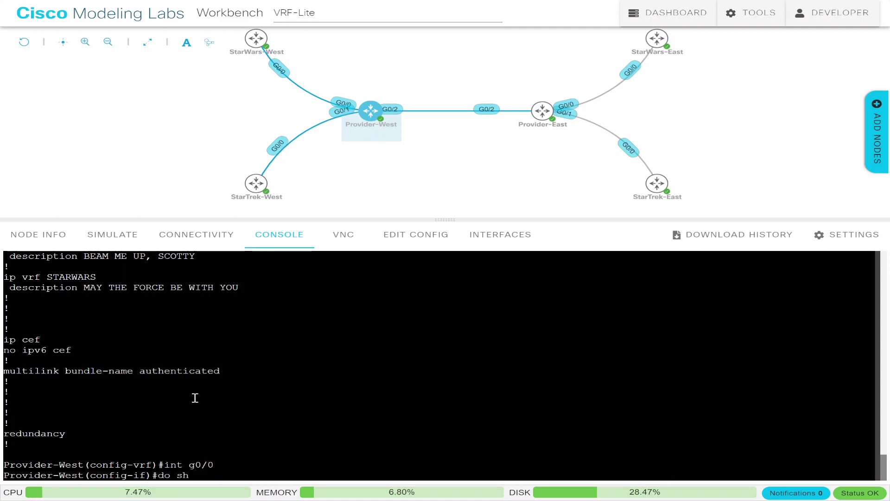
type(" run ")
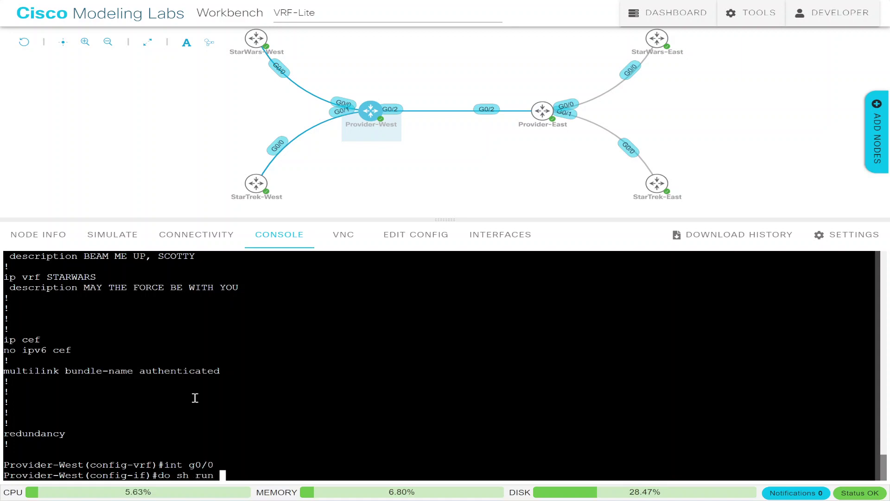
type("int g0/0")
key("Return")
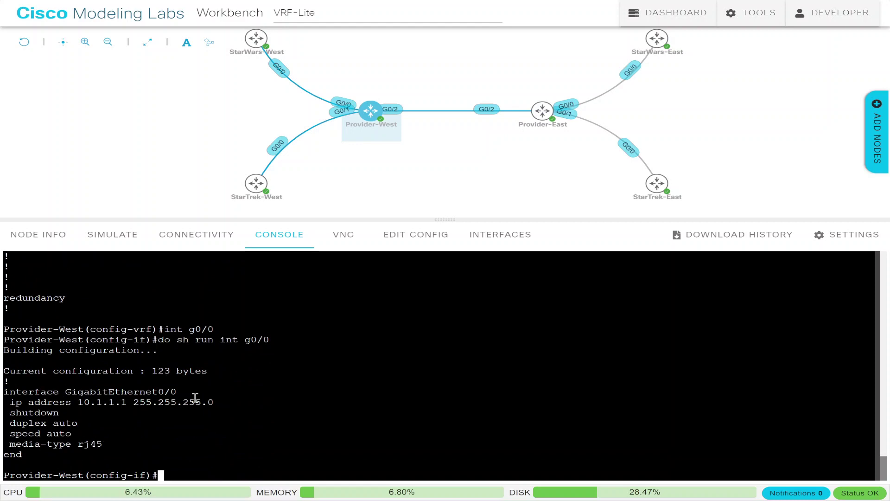
- Start an "ip vrf" command for interface g0/0 and list the options it accepts
type("ip ")
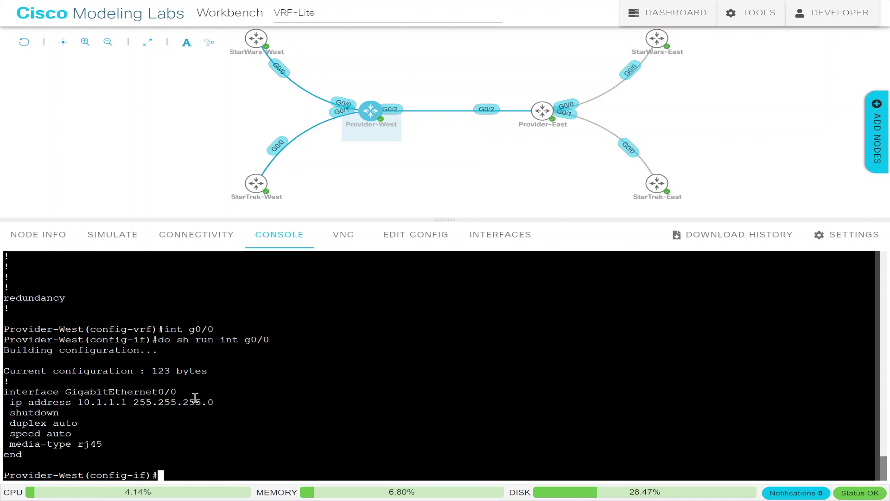
type("for")
key("Tab")
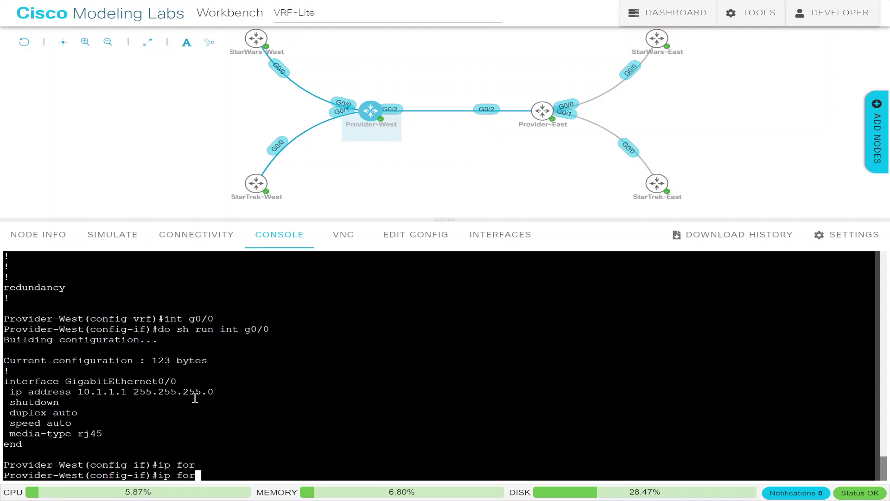
type("w")
key("Tab")
type("?")
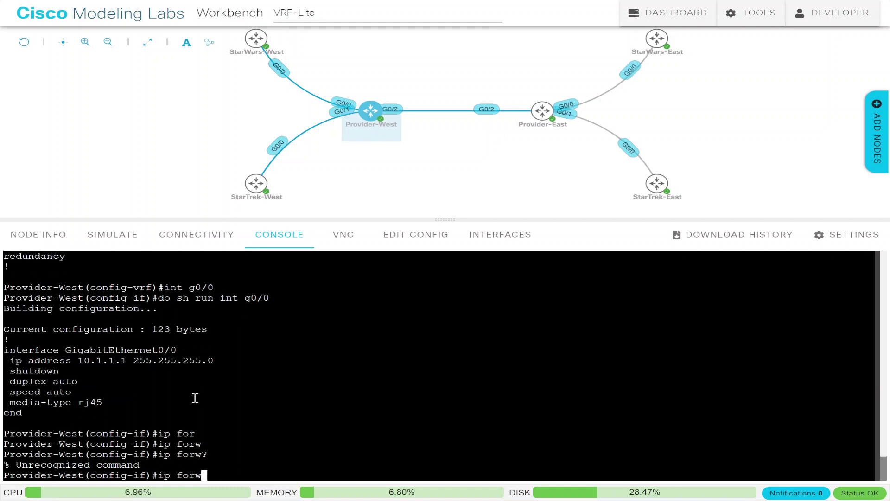
key("BackSpace")
key("BackSpace")
key("BackSpace")
key("BackSpace")
type("vr")
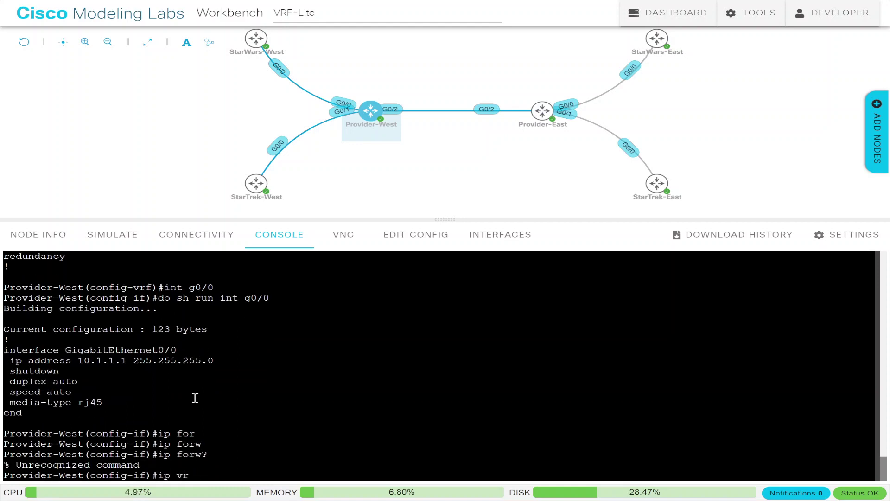
key("Tab")
type("?")
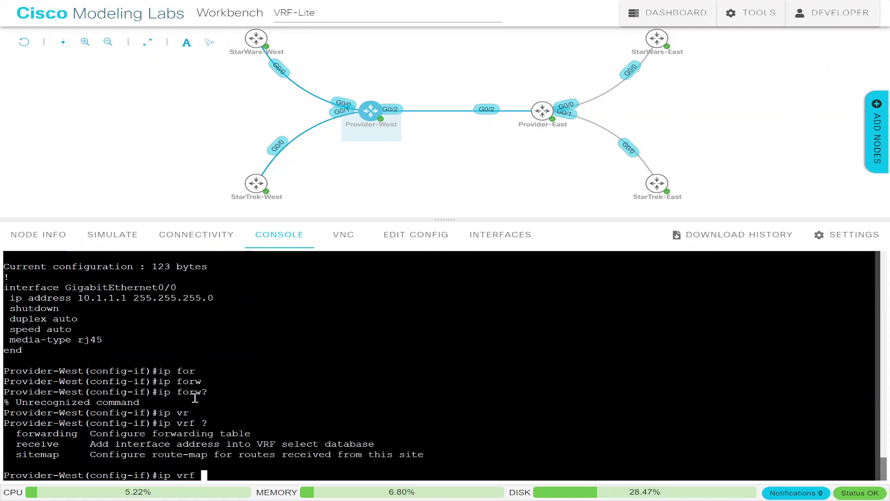
- List the VRF names available for forwarding and assign interface g0/0 to the STARWARS VRF with "ip vrf forwarding STARWARS"
type("for")
key("Tab")
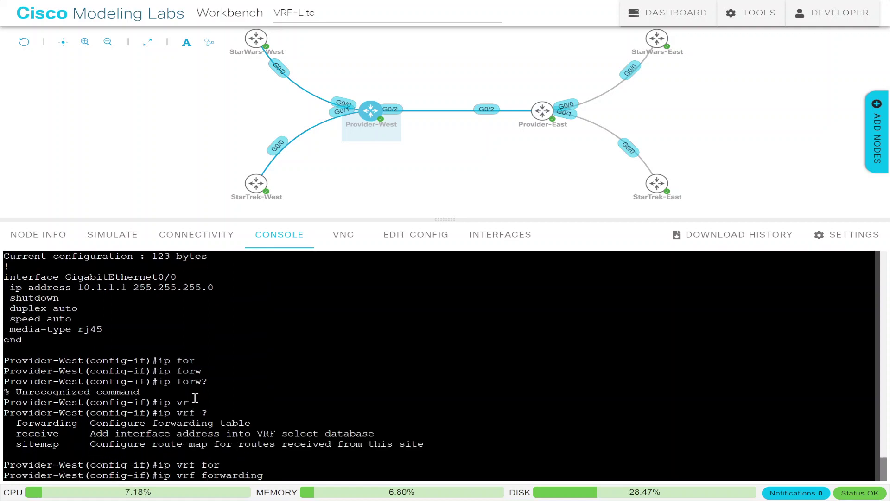
type("?")
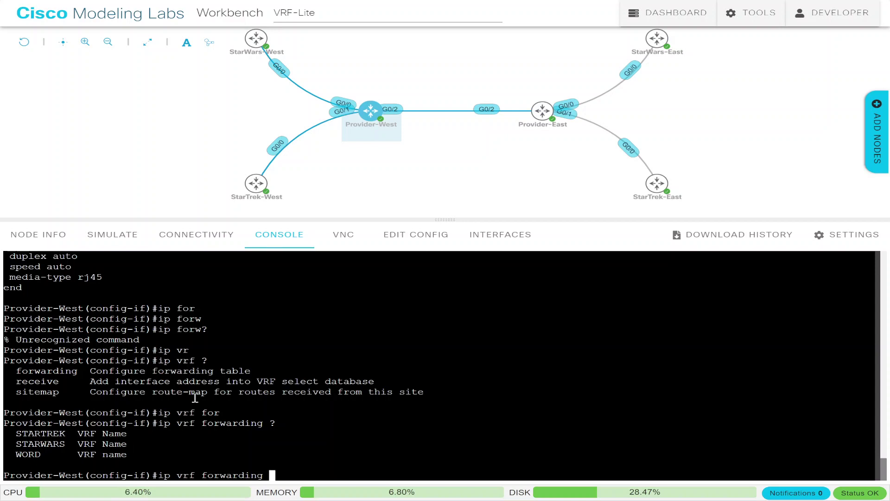
type("STARWARS")
key("Return")
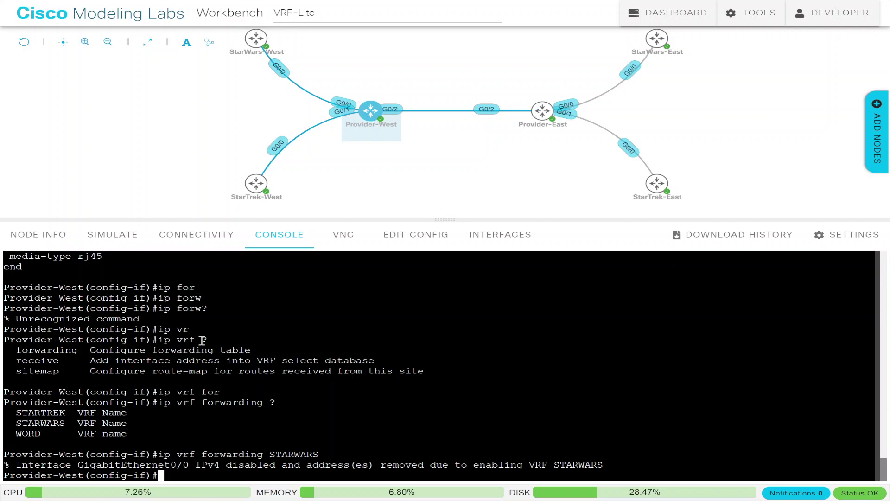
- Reapply IP address 10.1.1.1 with mask 255.255.255.0 to interface g0/0 and enable it with "no shut"
scroll(202, 340, "up", 2)
scroll(202, 340, "up", 2)
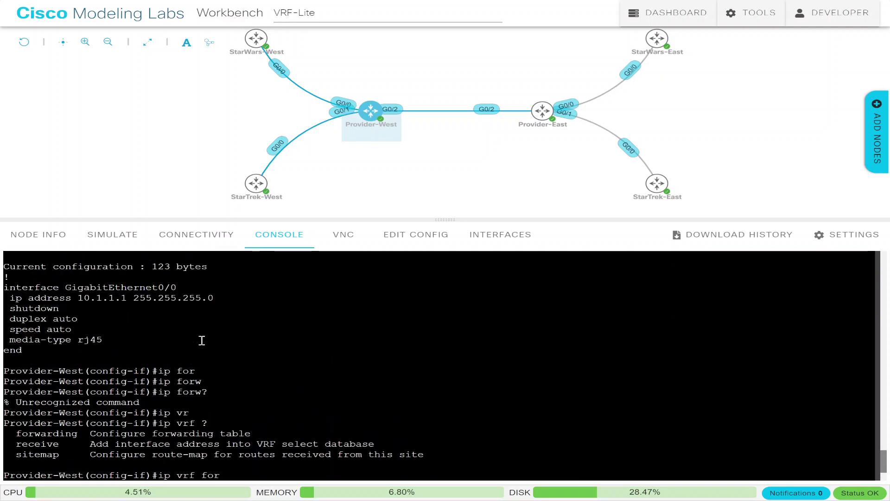
key("Tab")
type("?STARWARS")
key("Return")
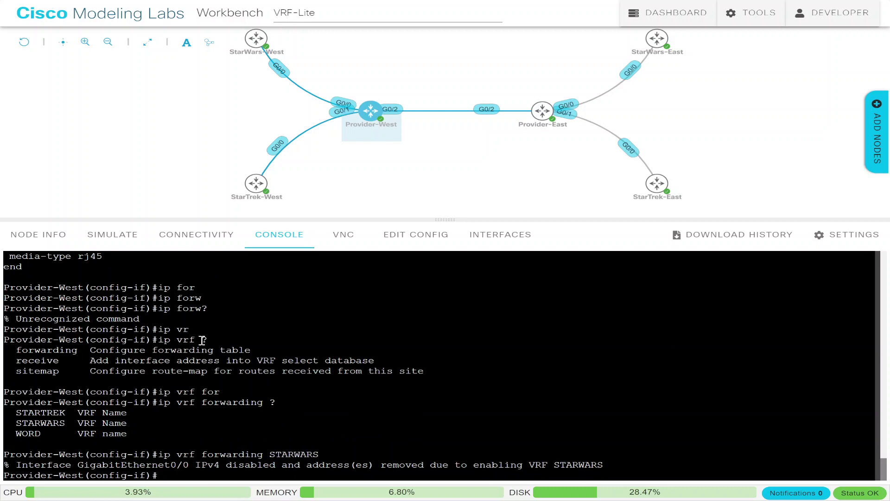
type("ip addre")
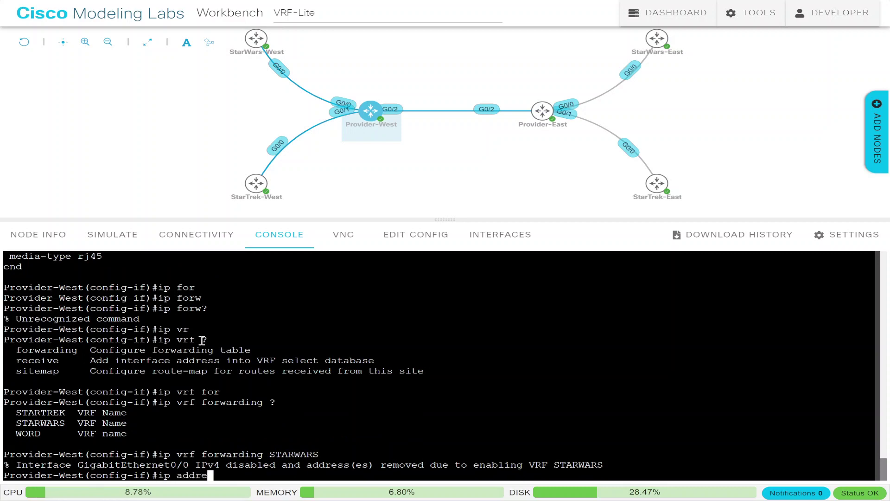
type("ss 10.1.1.1 25")
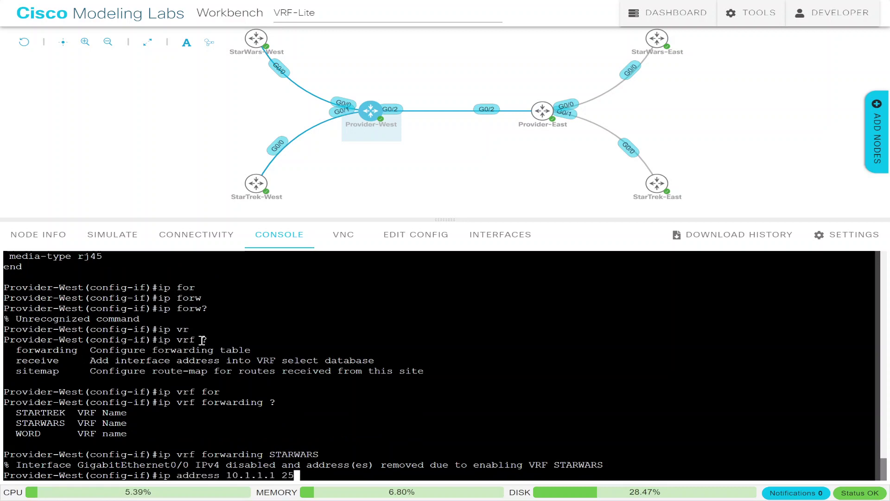
type("5.255.255")
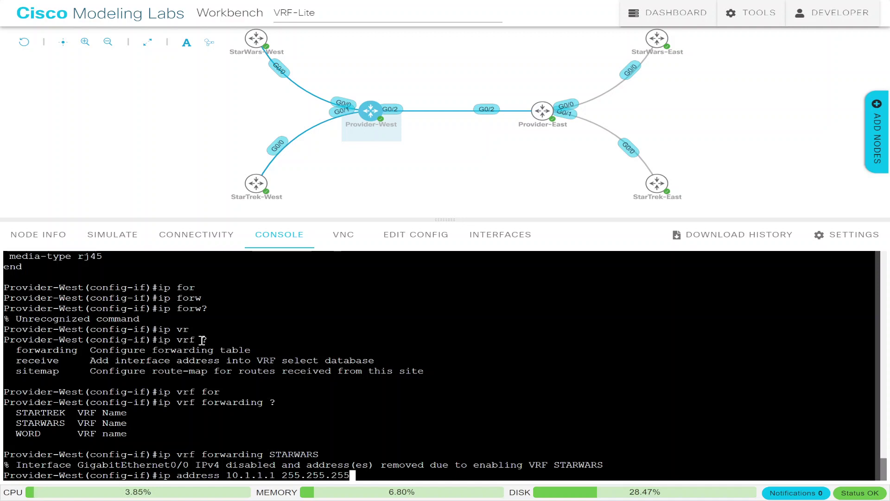
type("5.0")
key("Return")
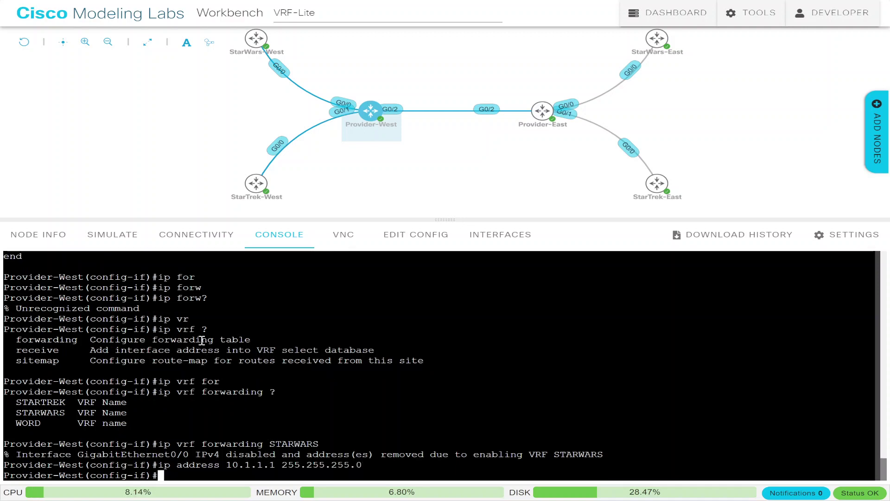
type("no shut")
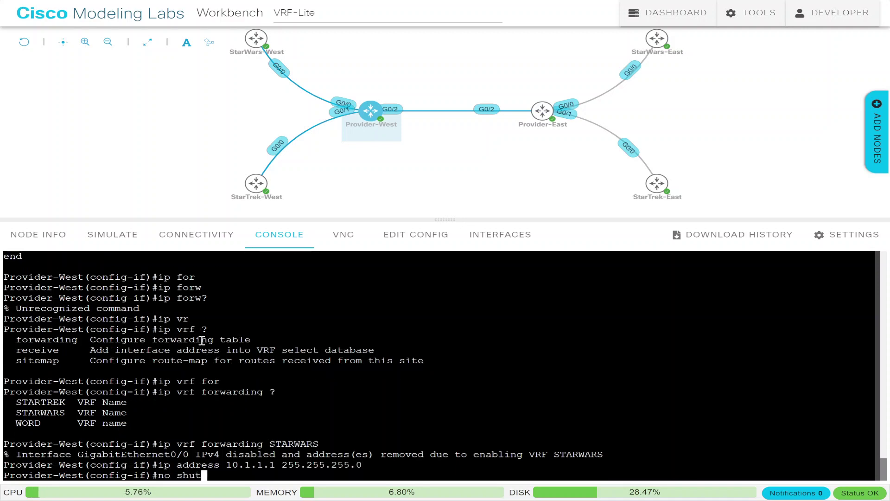
key("Return")
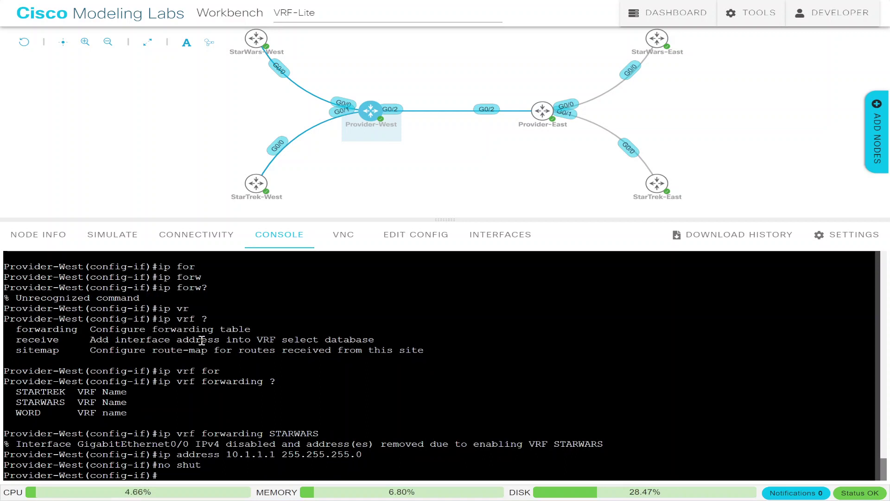
- Enter configuration of interface g0/1 and assign it to the STARTREK VRF with "ip vrf forwarding STARTREK"
type("int g0/1")
key("Return")
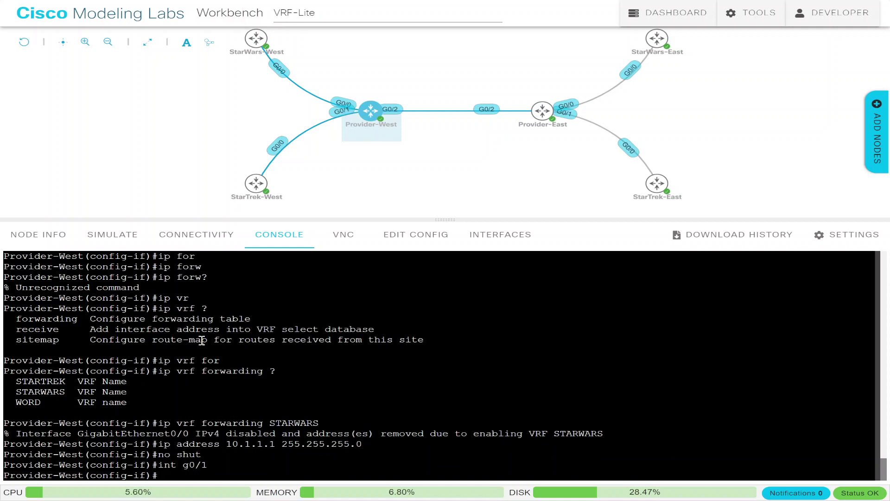
type("ip vrf fo")
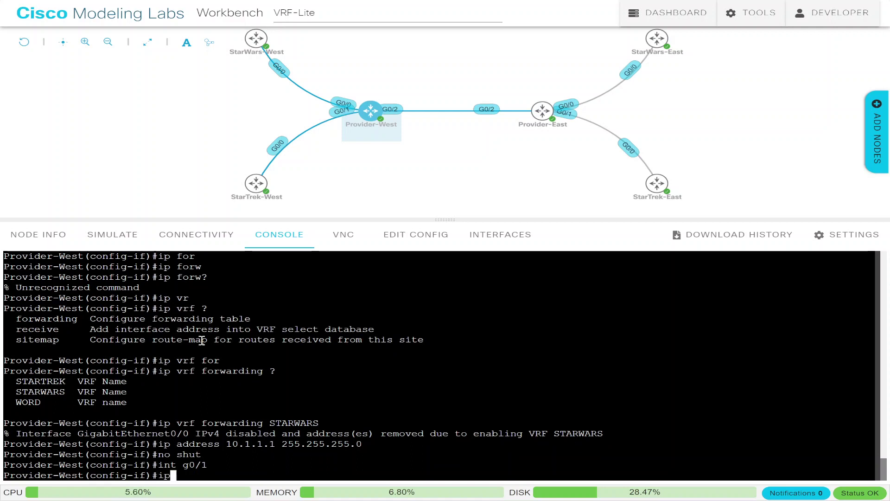
key("Up")
key("Up")
key("Up")
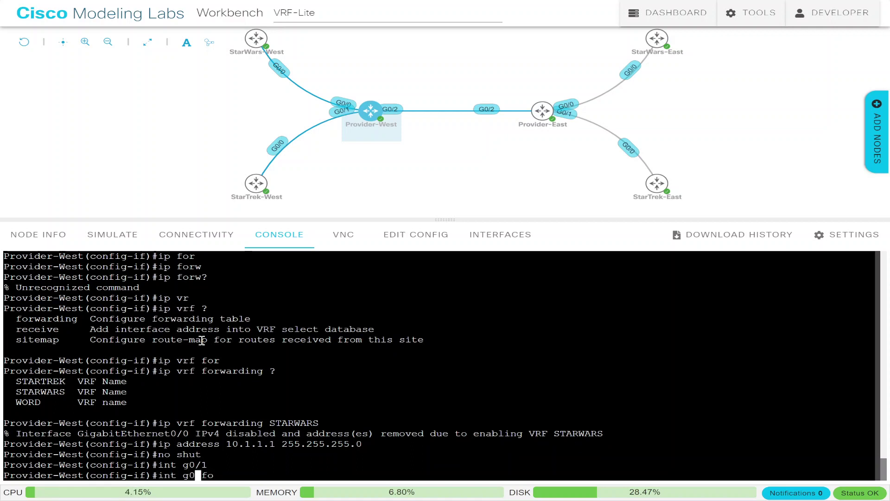
key("Up")
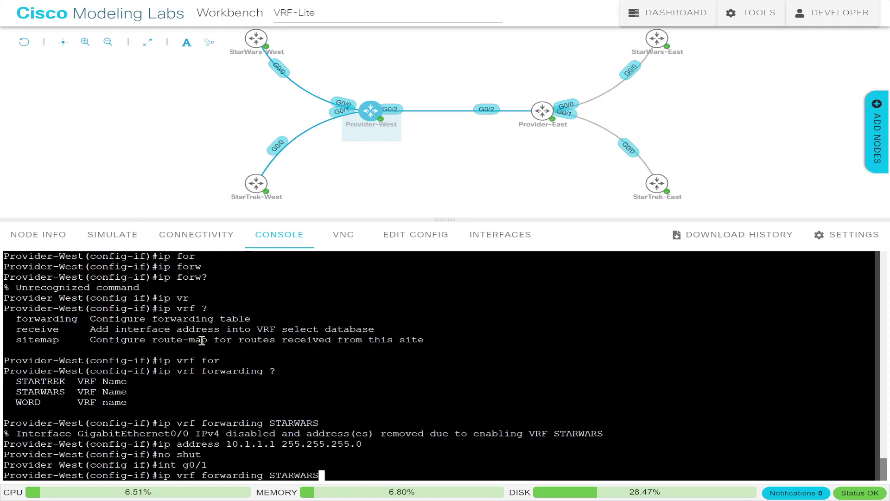
key("BackSpace")
key("BackSpace")
key("BackSpace")
key("BackSpace")
type("TERK")
key("Return")
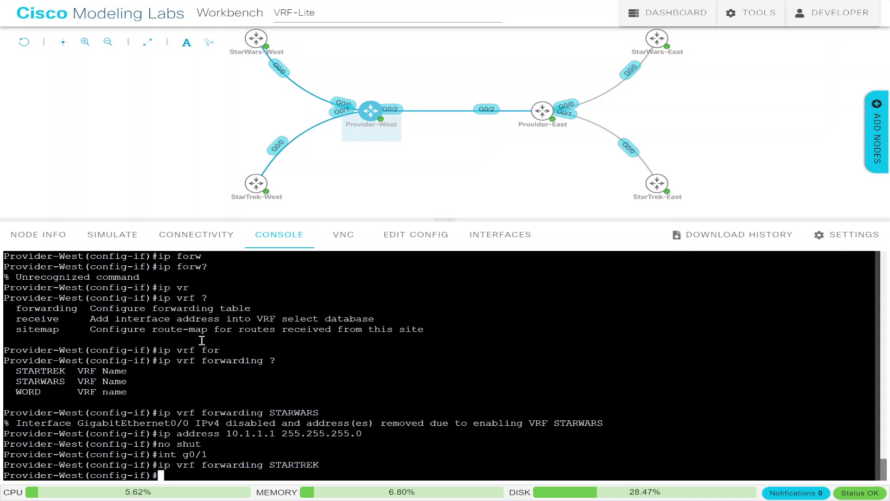
- Give interface g0/1 the IP address 10.1.1.1 255.255.255.0, enable it with "no shut", and leave configuration mode
type("ip add")
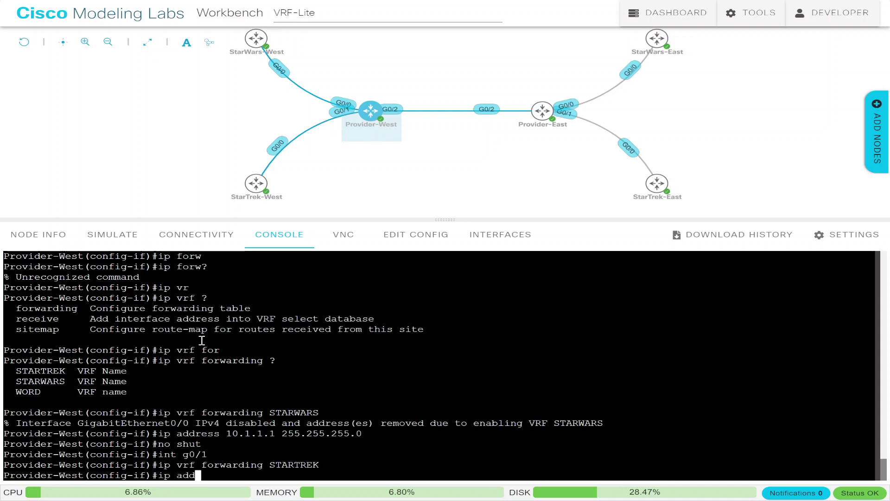
type("ress 10.1.1.1")
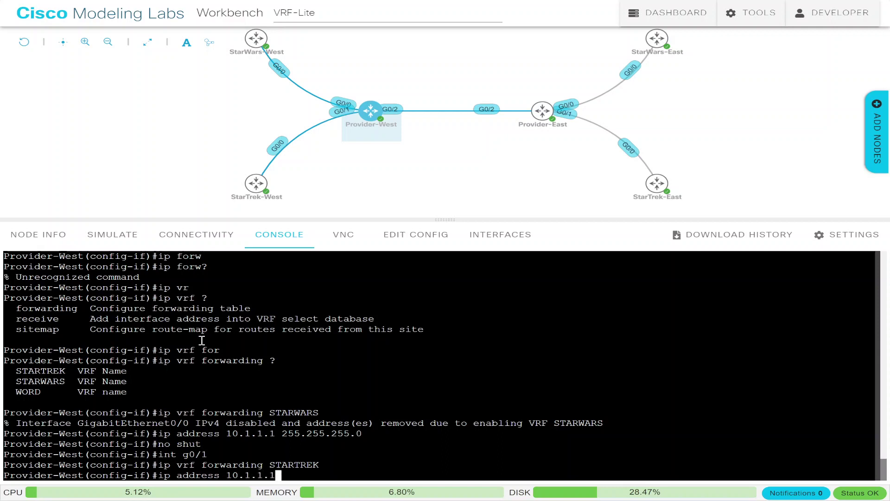
type(" 255.255.255.0")
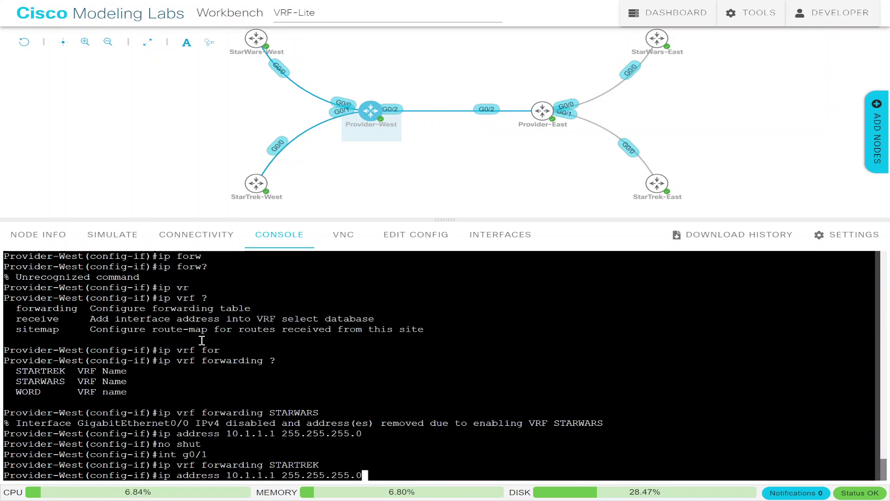
key("Return")
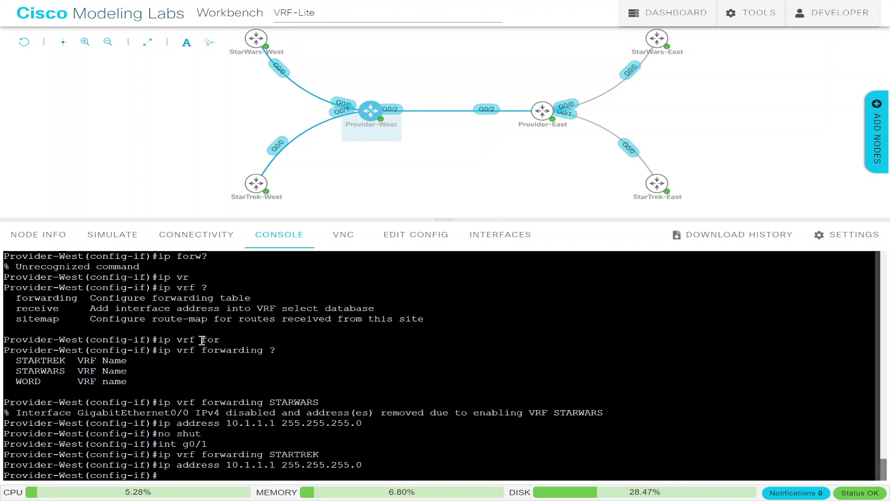
type("no shut")
key("Return")
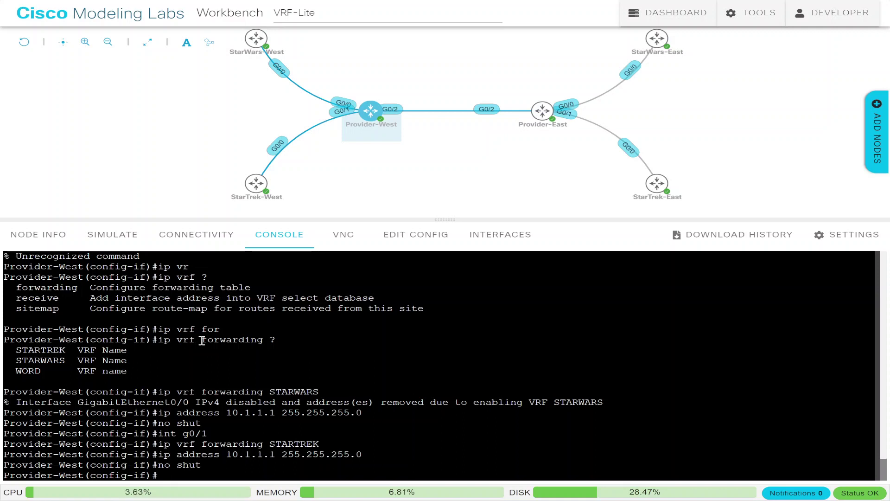
key("ctrl+z")
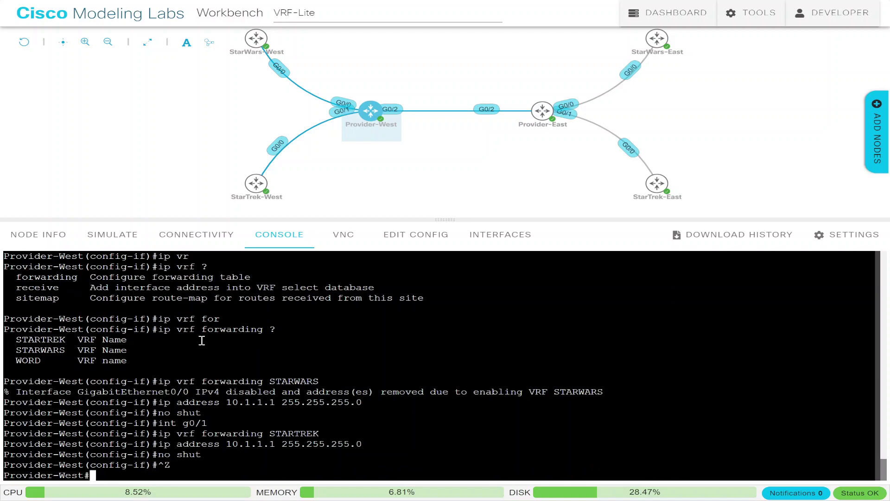
- Switch to the StarWars-West router's console and enter privileged mode and global configuration with "en" and "conf t"
mouse_move(252, 45)
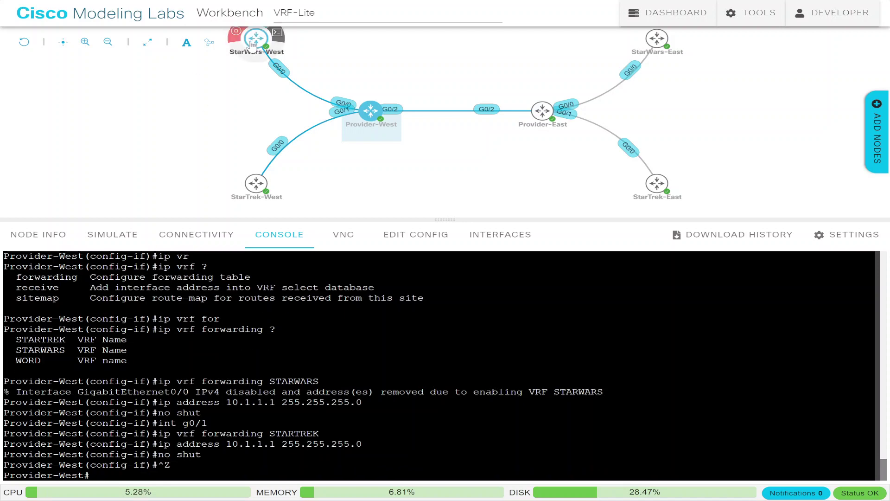
left_click(252, 45)
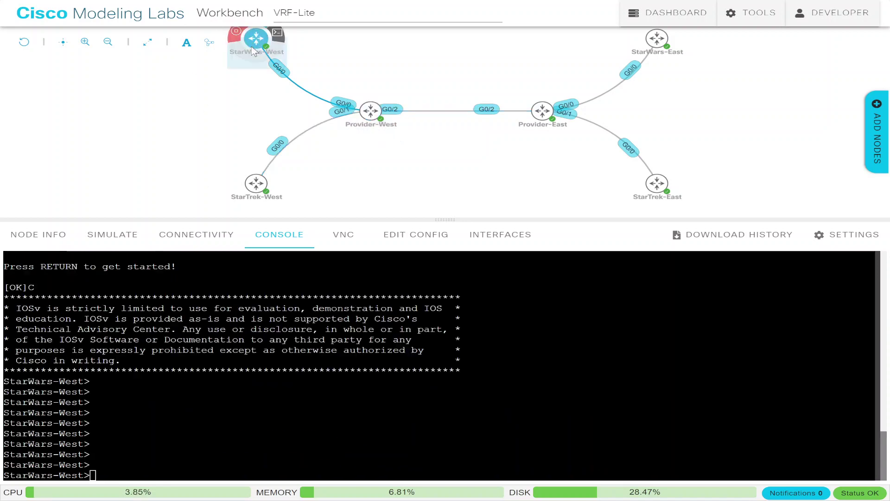
type("en")
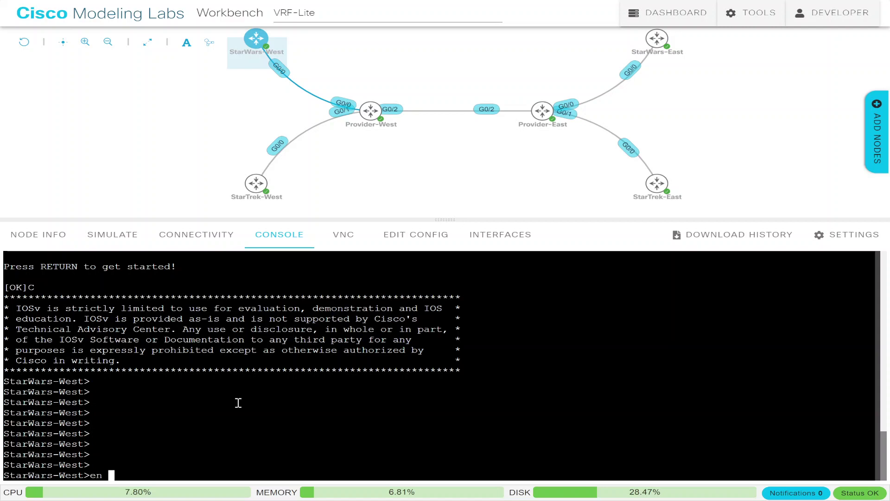
key("Return")
type("conf t")
key("Return")
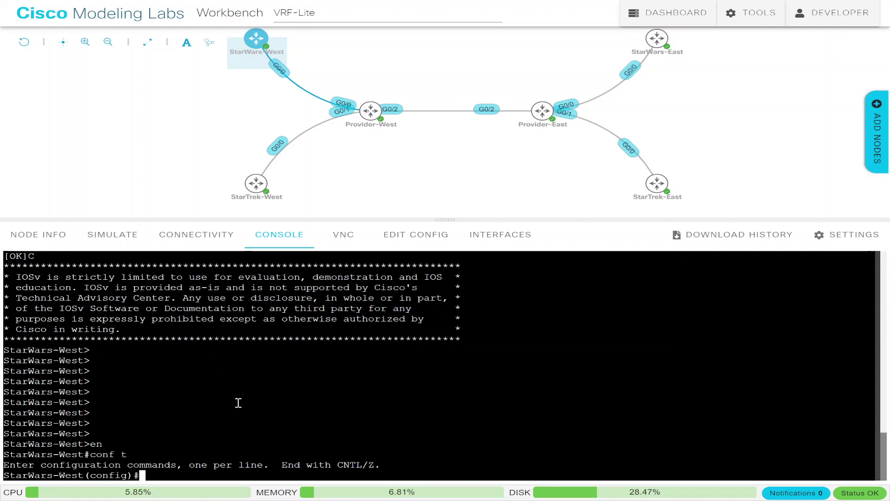
- Enter configuration of interface g0/0 on StarWars-West and give it the IP address 10.1.1.2 255.255.255.0
type("int g0/0")
key("Return")
type("ip ")
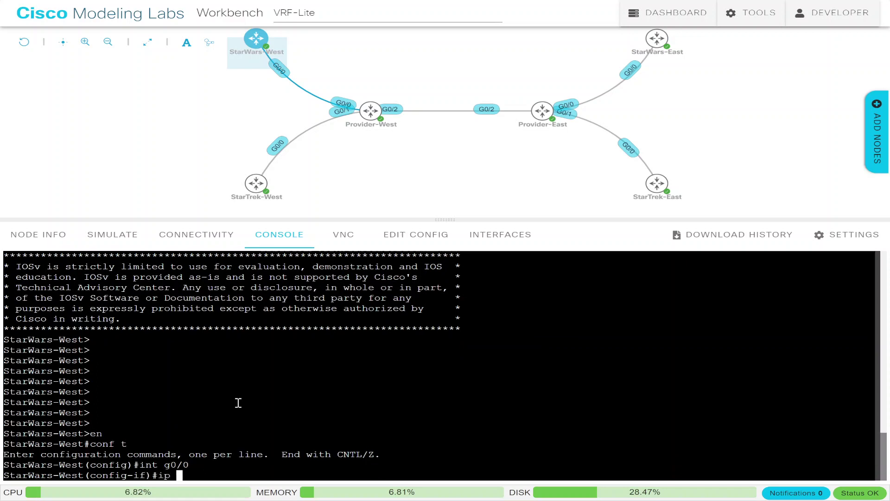
type("addre")
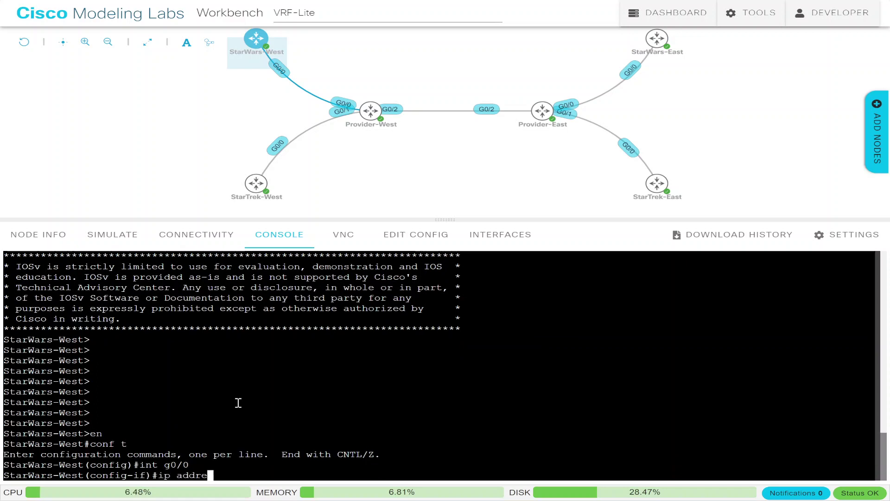
type("ss 10.1.1.")
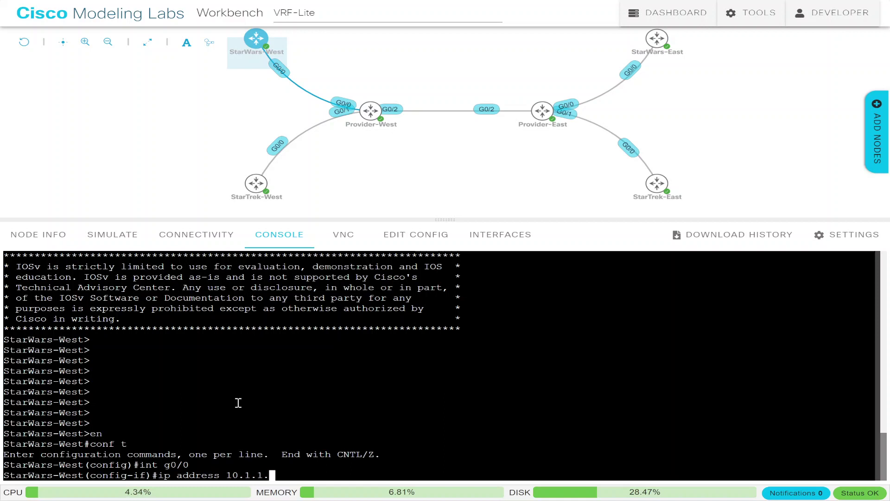
type("2 255.2555.")
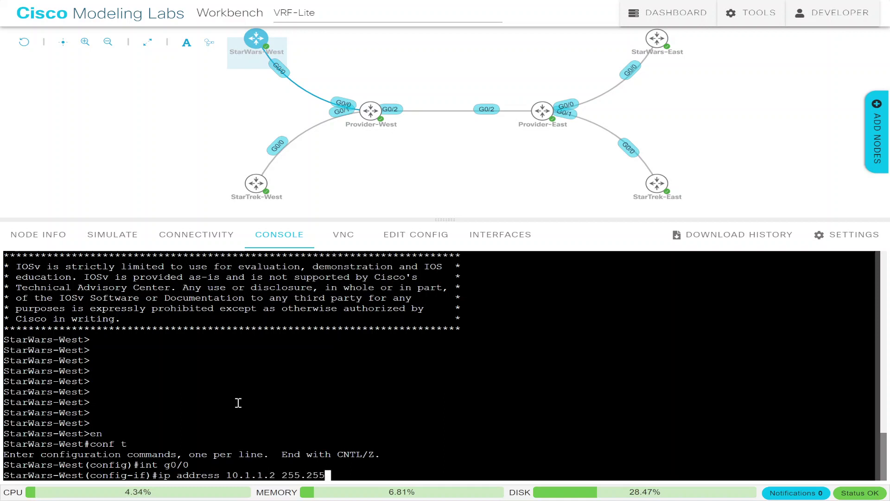
key("BackSpace")
key("BackSpace")
type(".255.0")
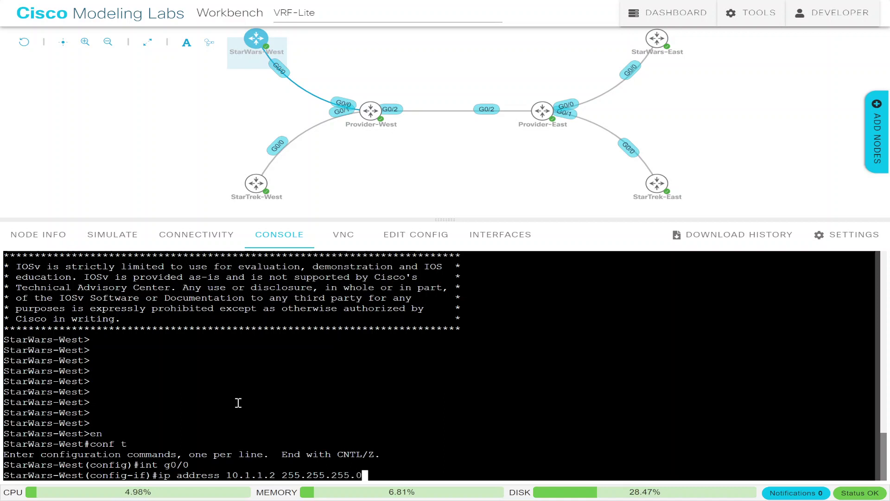
key("Return")
- Enable interface g0/0 with "no shut" and leave configuration mode
type("no shut")
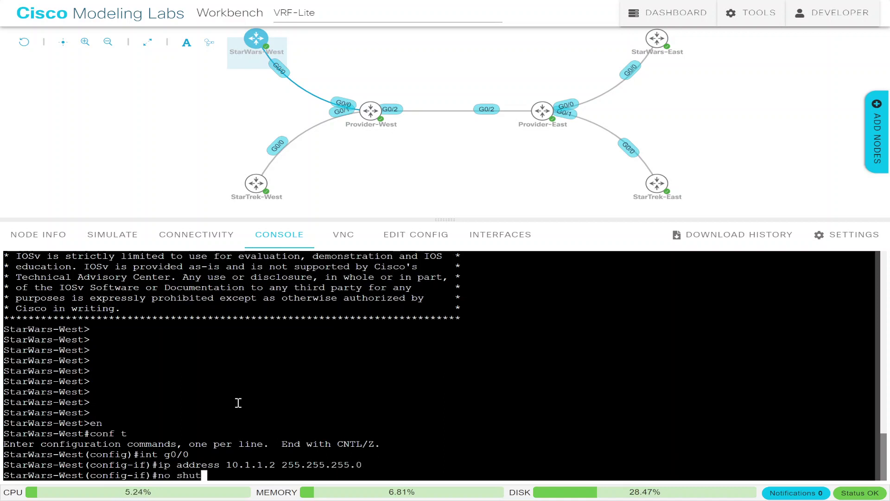
key("Return")
key("ctrl+z")
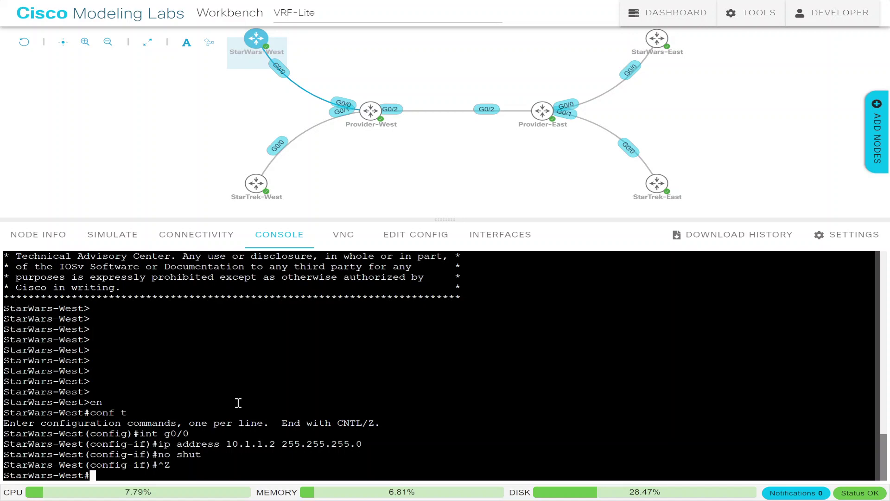
- Test connectivity from StarWars-West to the provider router with "ping 10.1.1.1"
type("ping 10.0")
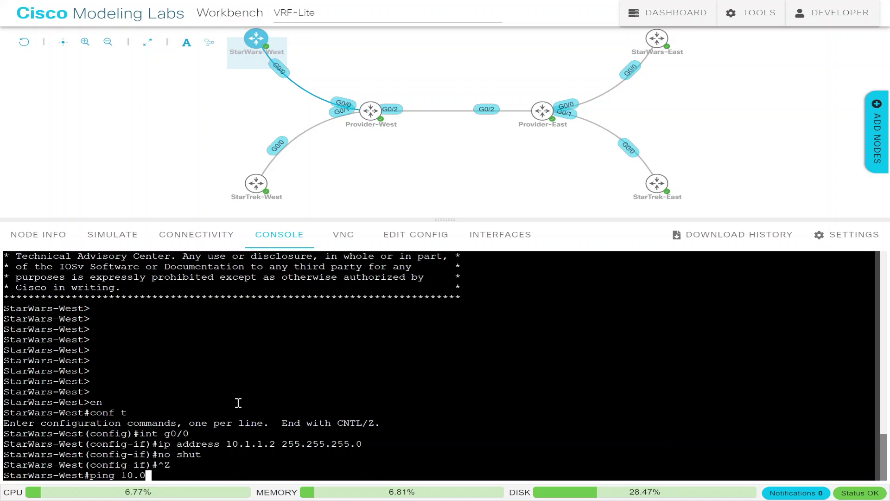
key("BackSpace")
type("1.1.1")
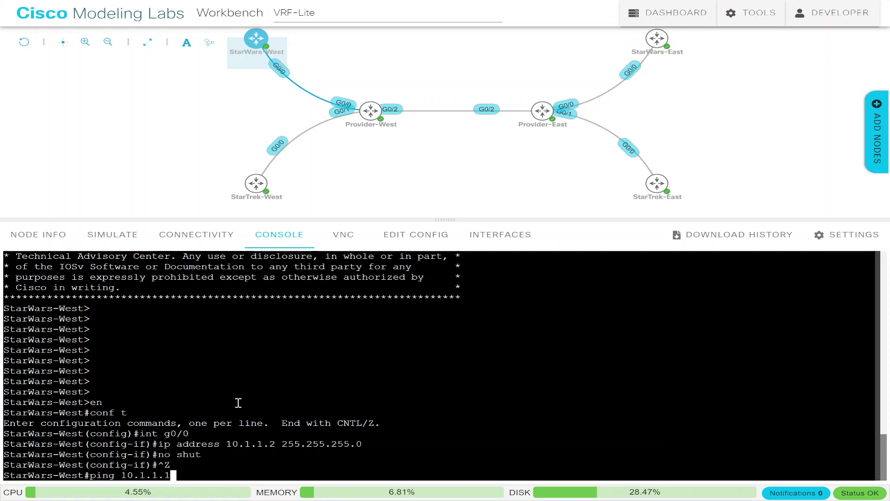
key("Return")
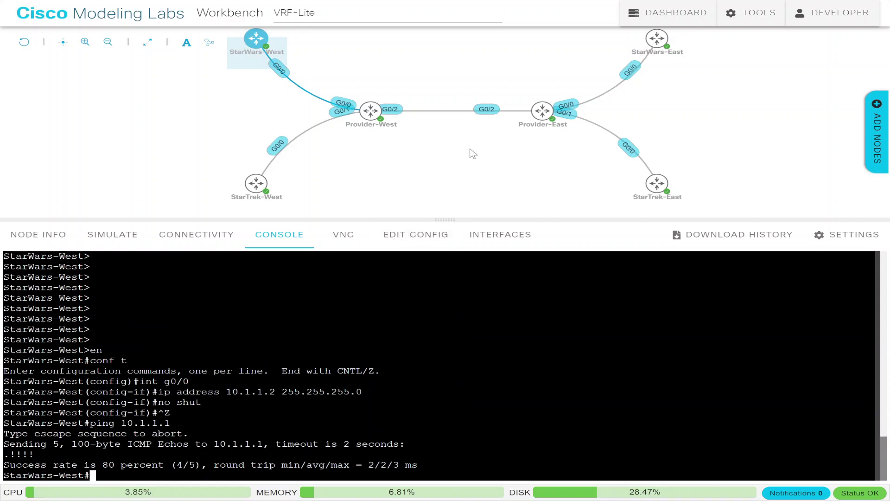
- Open the Provider-East router's console and bring up its command prompt
left_click(371, 116)
left_click(540, 118)
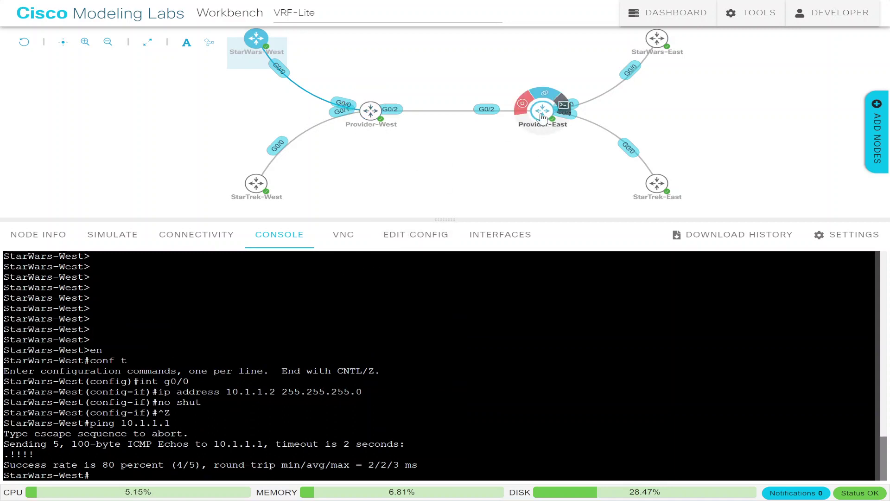
left_click(542, 116)
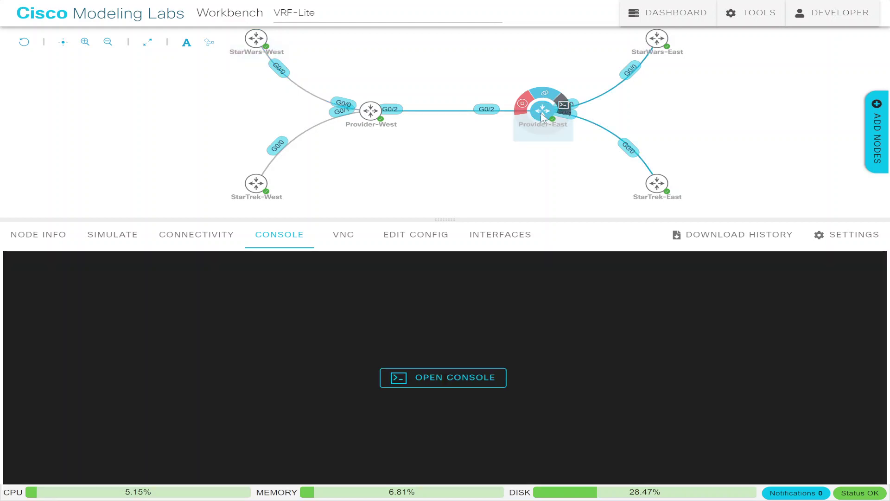
left_click(449, 376)
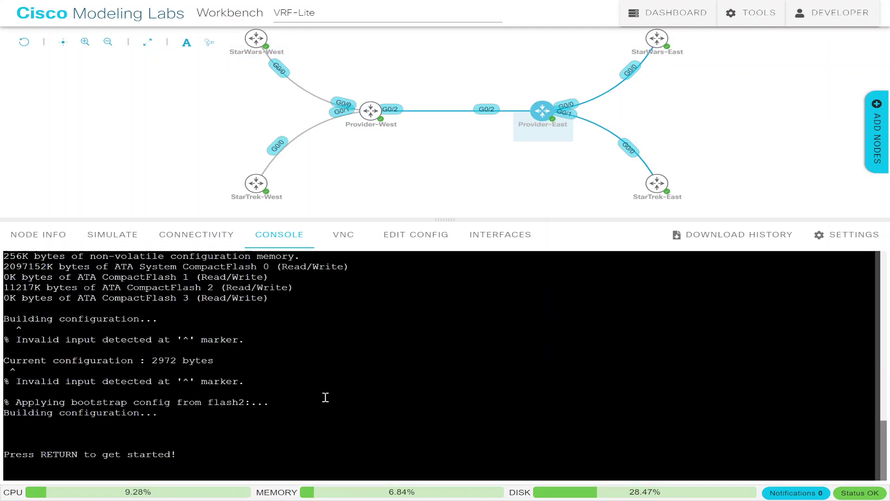
key("Return")
key("Return")
key("Return")
key("Return")
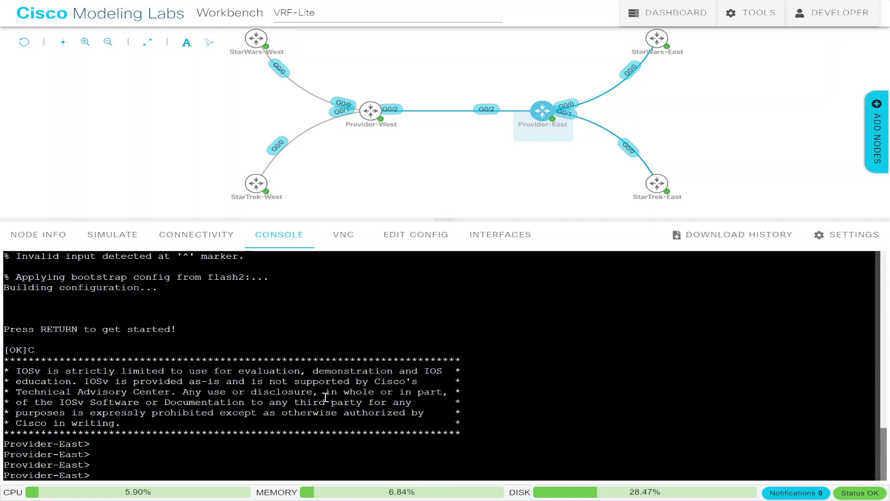
- Enter privileged mode and global configuration on Provider-East with "en" and "conf t"
type("en")
key("Return")
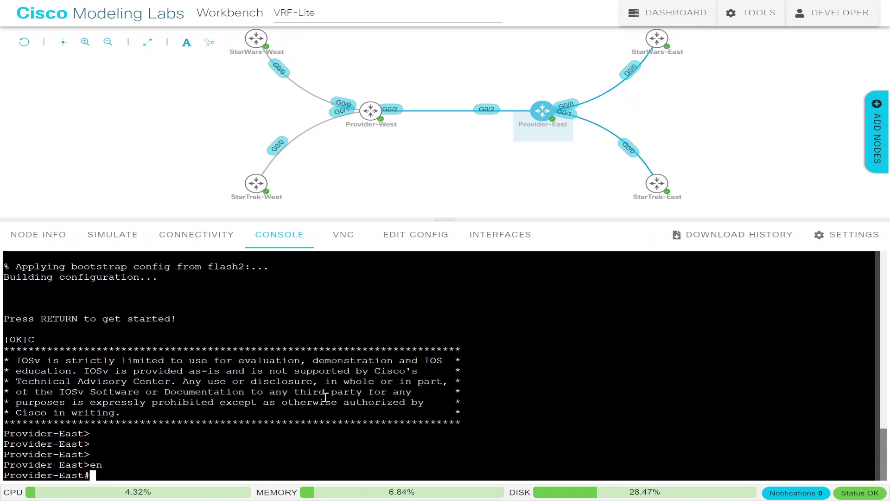
type("conf t")
key("Return")
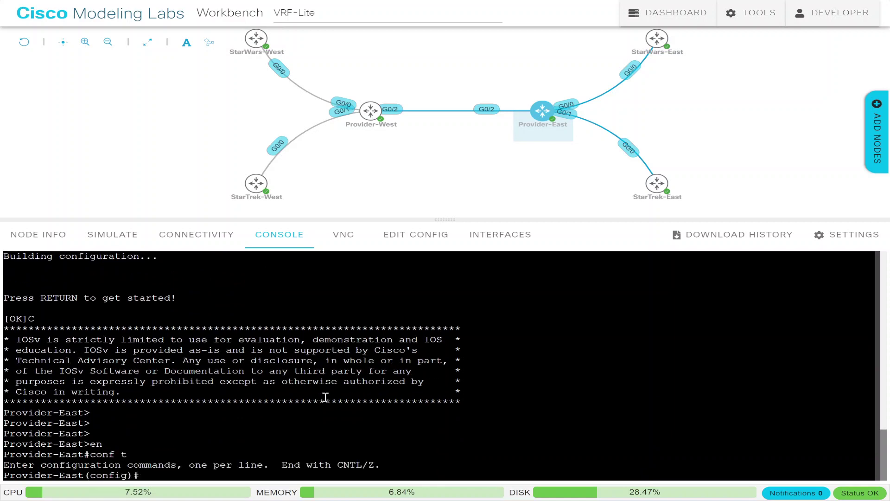
- Create the STARWARS VRF on Provider-East with "ip vrf STARWARS" and return to global configuration
type("ip vrf ST")
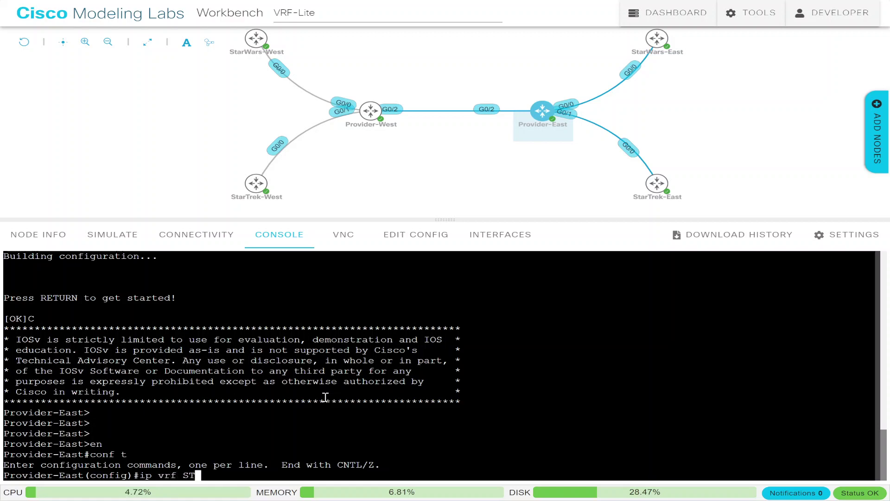
type("RA")
key("BackSpace")
key("BackSpace")
key("BackSpace")
type("?")
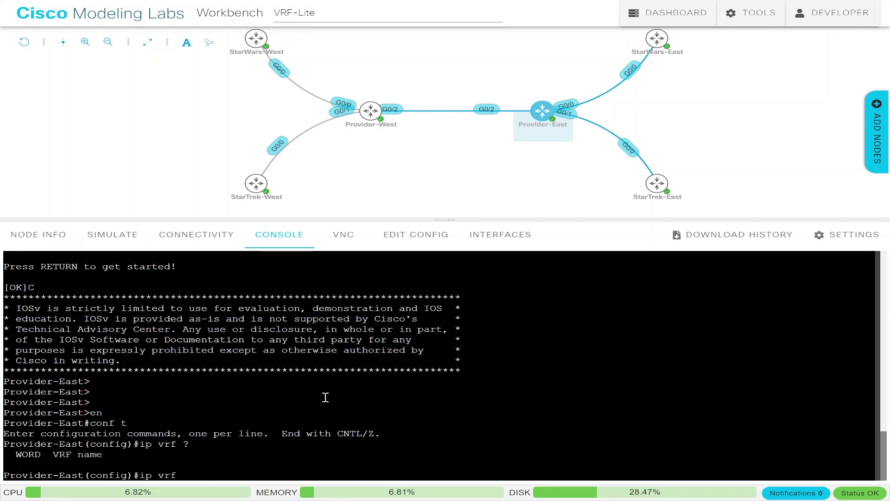
type("STARWARS")
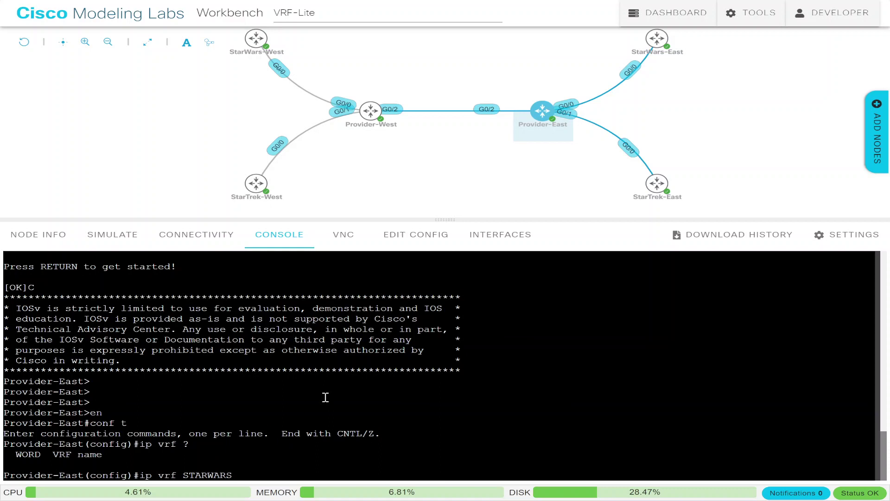
key("Return")
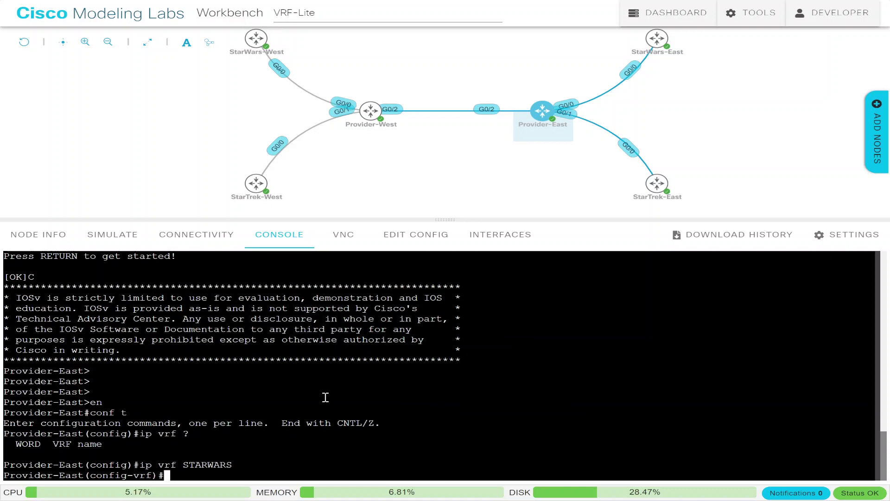
type("exit")
key("Return")
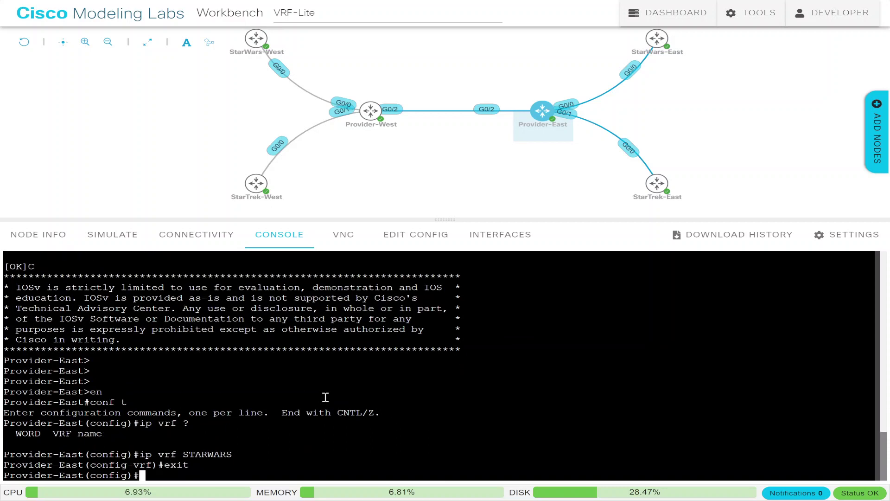
- Create the STARTREK VRF on Provider-East with "ip vrf STARTREK" and return to global configuration
type("ip ")
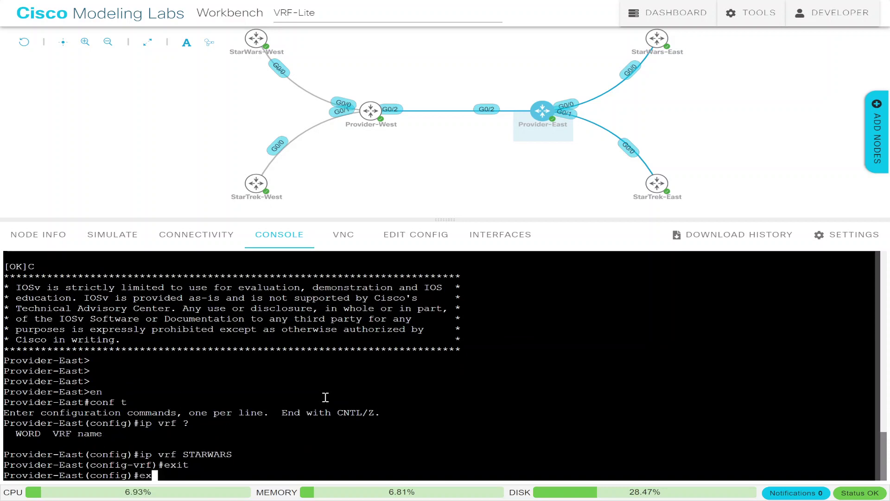
type("vrf STARWARS")
key("BackSpace")
key("BackSpace")
key("BackSpace")
key("BackSpace")
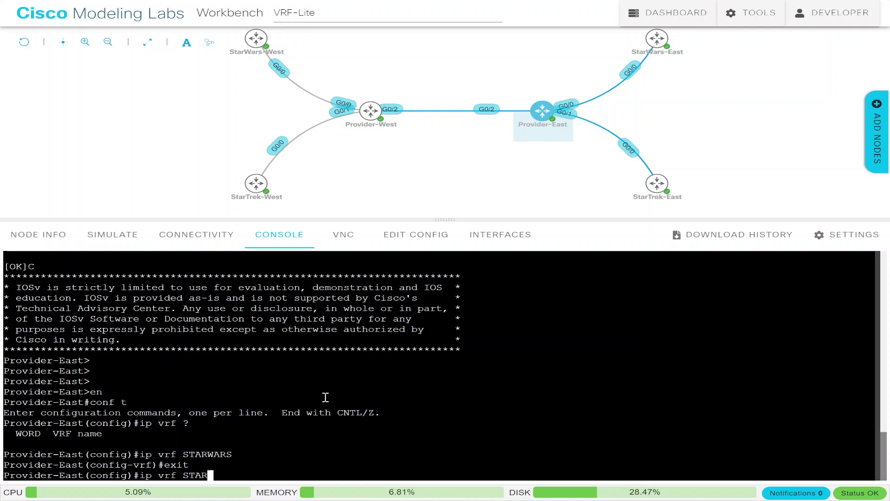
type("TREK")
key("Return")
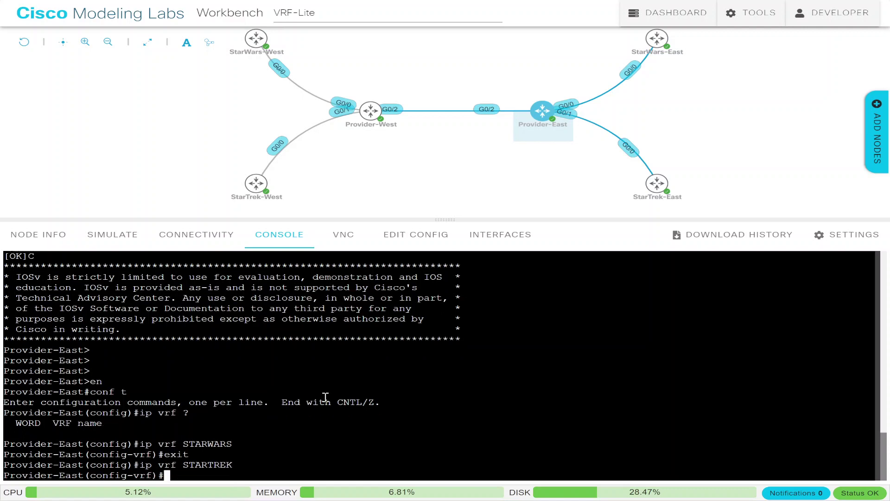
type("exit")
key("Return")
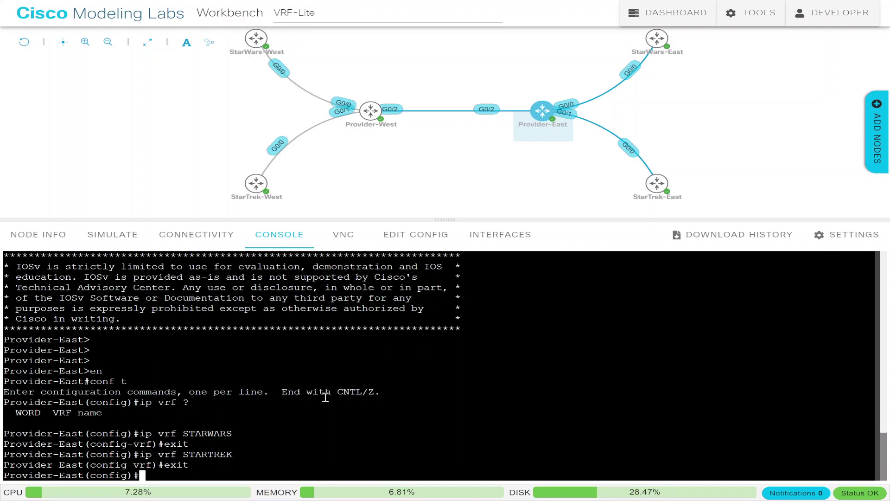
- Enter configuration of interface g0/0 on Provider-East with "int g0/0"
type("int g0/-0")
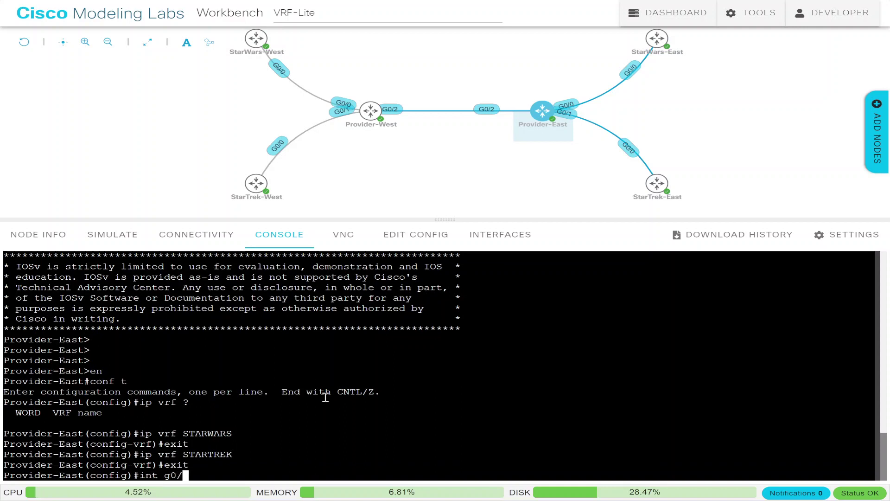
key("Return")
key("Up")
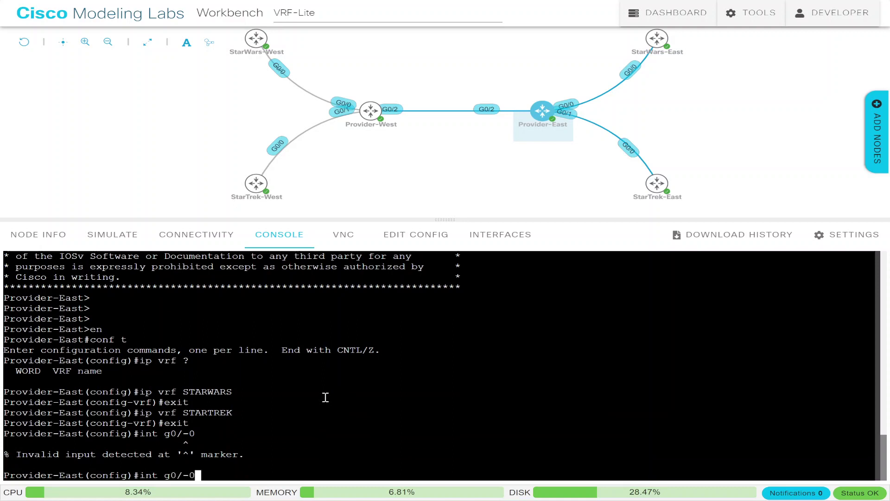
key("BackSpace")
key("BackSpace")
key("BackSpace")
type("/0")
key("Return")
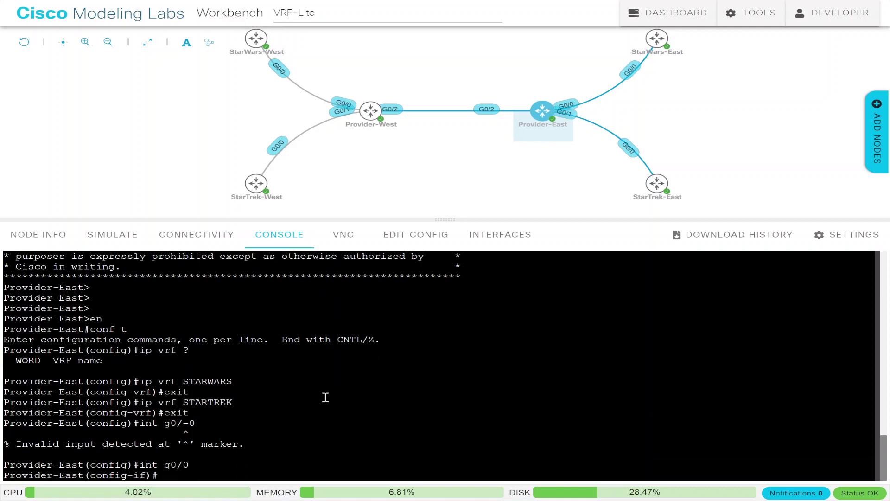
- List the "ip vrf" options and available VRF names, and assign interface g0/0 to the STARWARS VRF with "ip vrf forwarding STARWARS"
type("ip for")
key("Tab")
key("BackSpace")
key("BackSpace")
key("BackSpace")
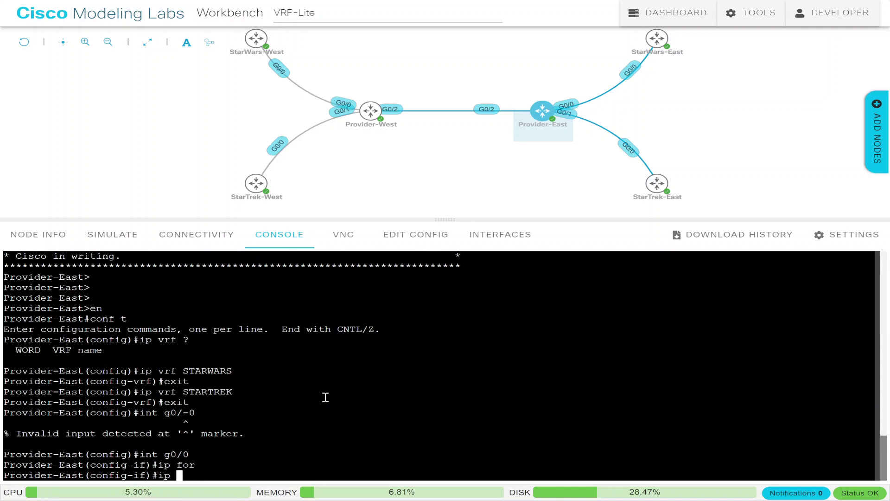
type("vrf")
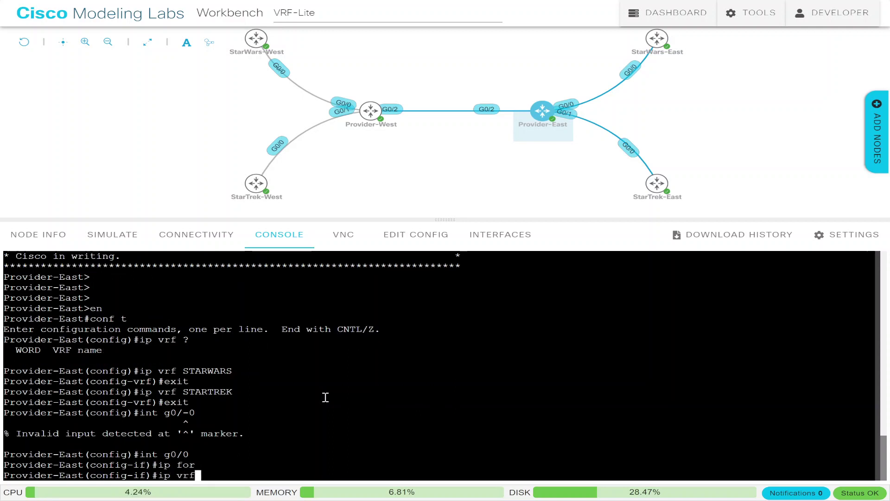
type(" ?for")
key("Tab")
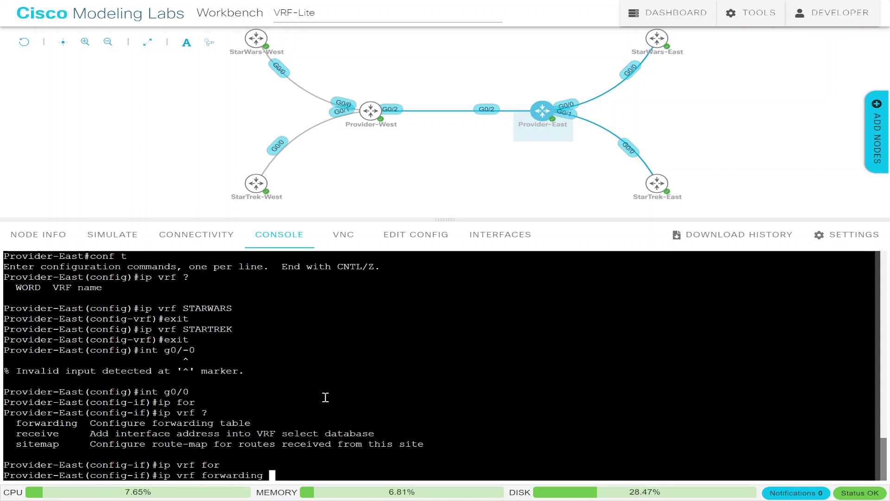
type("?")
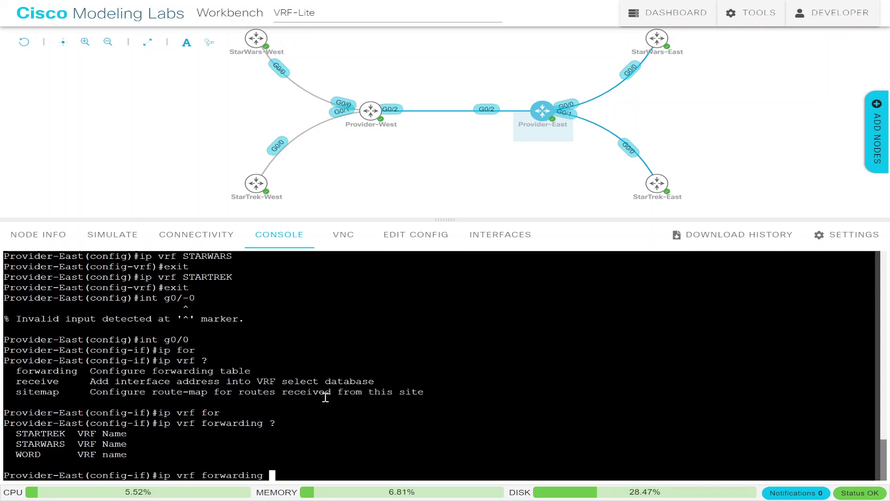
type("STAR")
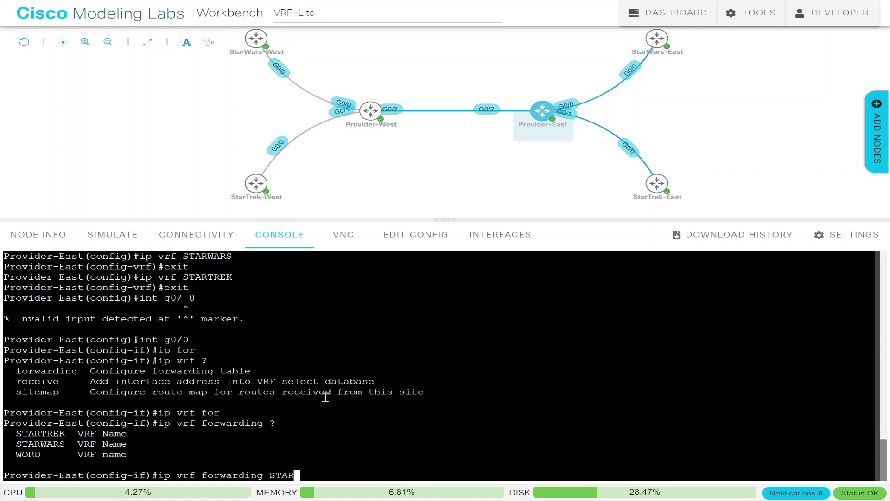
type("WARS")
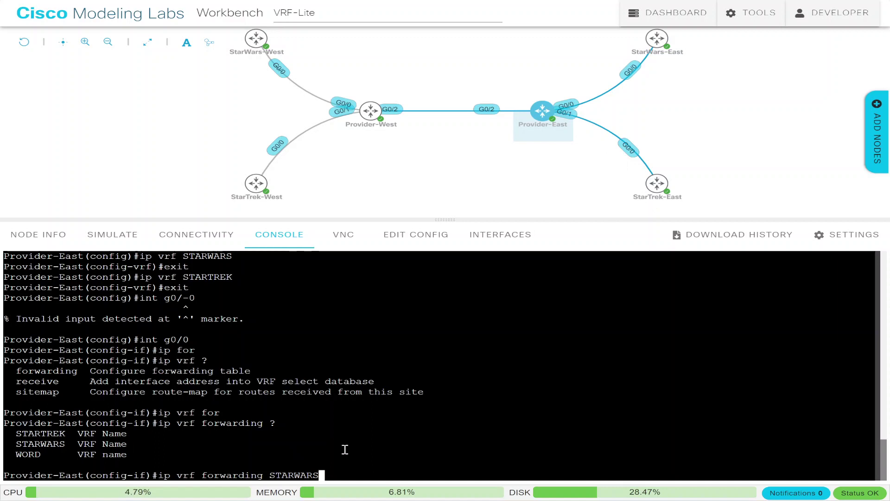
key("Return")
- Give Provider-East's g0/0 the address 10.2.2.1 255.255.255.0 with "ip add" and enable the interface with "no shut"
type("ip add")
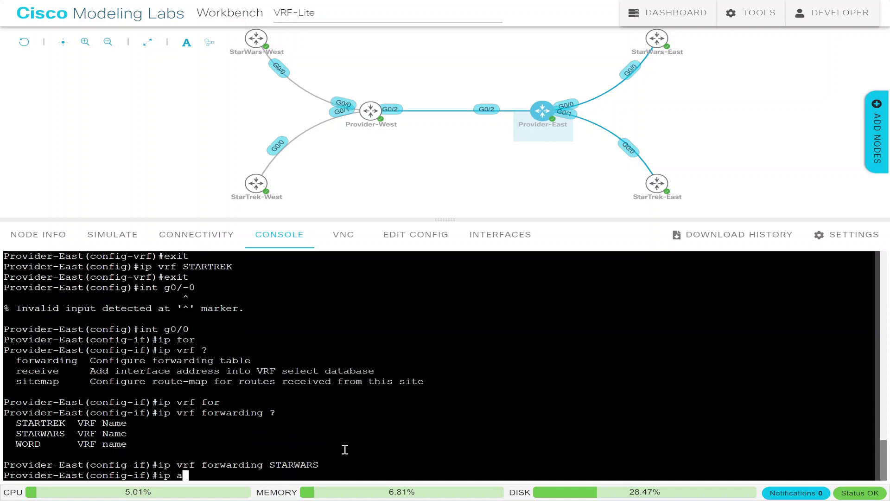
key("BackSpace")
key("BackSpace")
type("dd 10.")
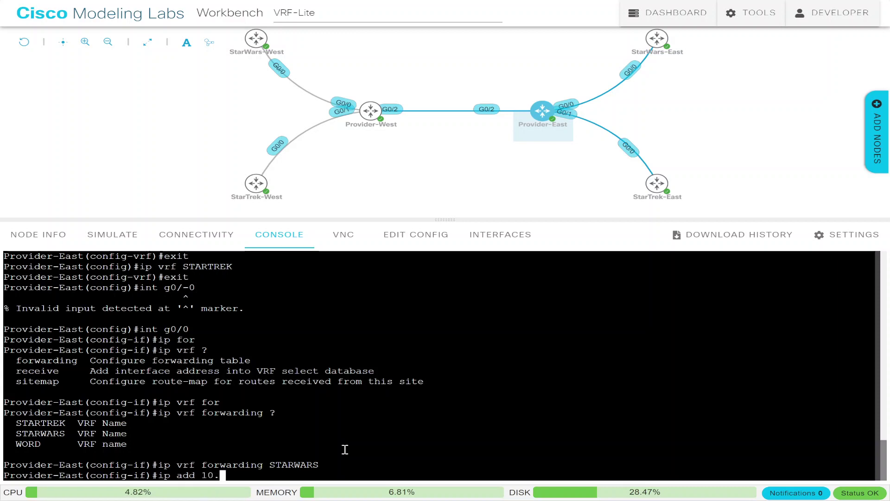
type("2.2.1 25")
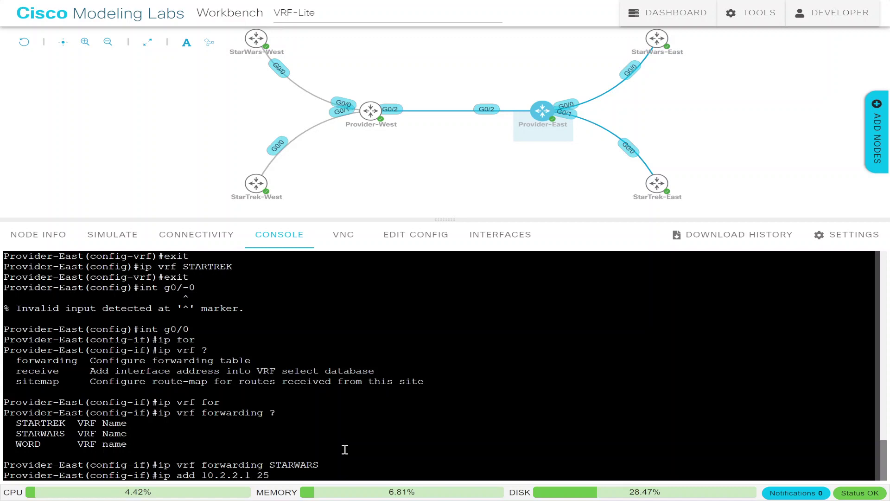
type("5.255.255")
type(".0")
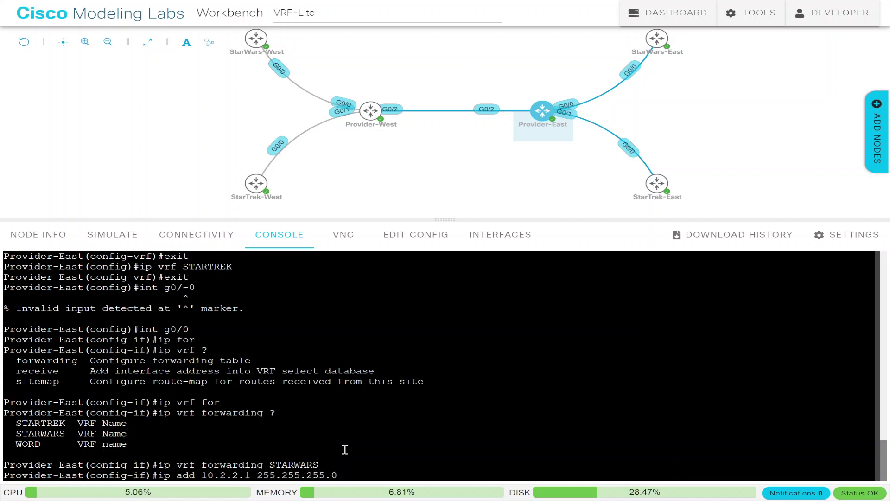
key("Return")
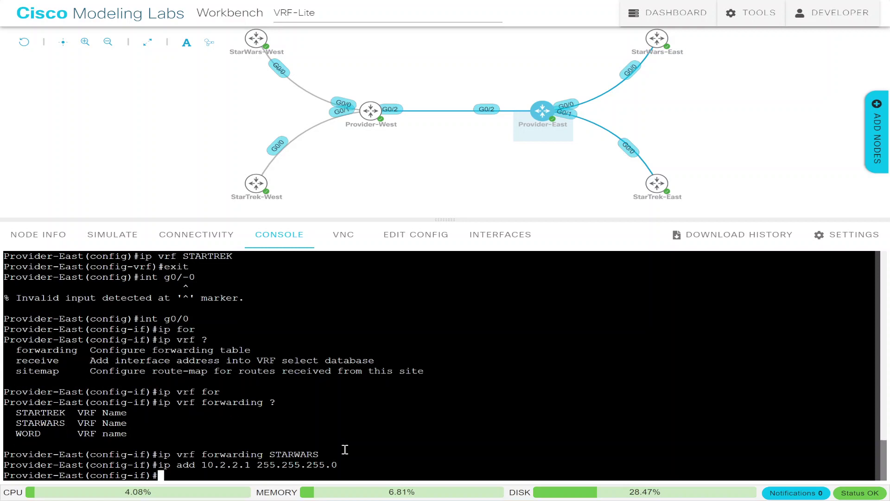
type("no shut")
key("Return")
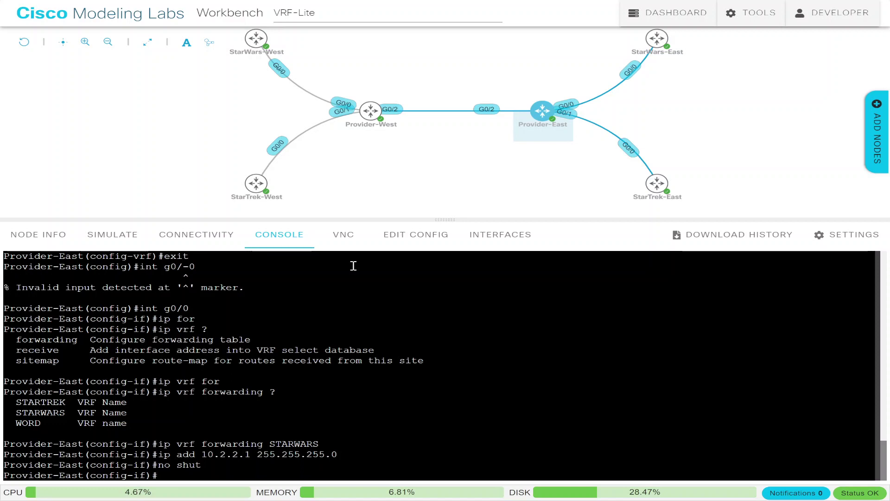
- Enter interface g0/1 on Provider-East, list the available VRF names, and assign it to STARTREK with "ip vrf forwarding STARTREK"
type("in")
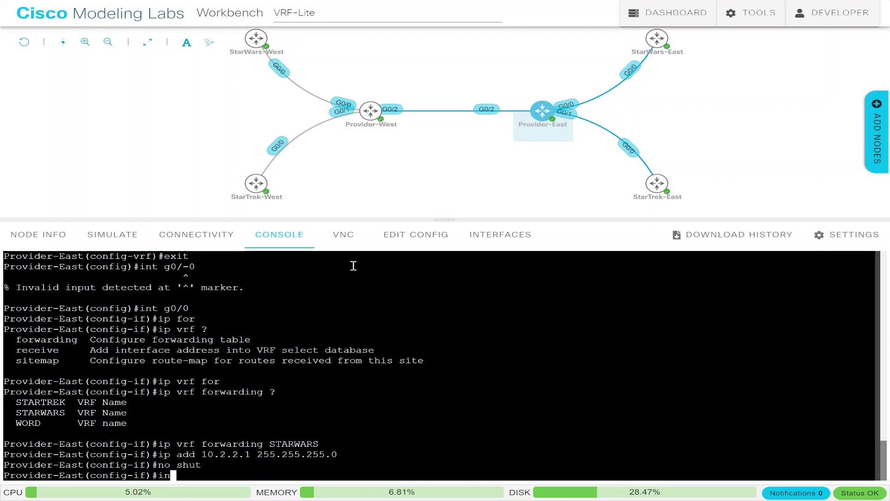
type("t g0/1")
key("Return")
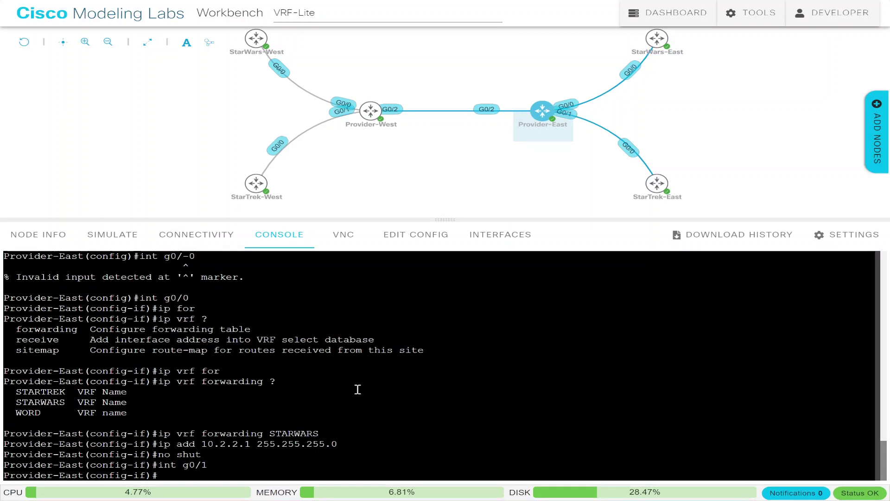
type("ip vrf for")
key("Tab")
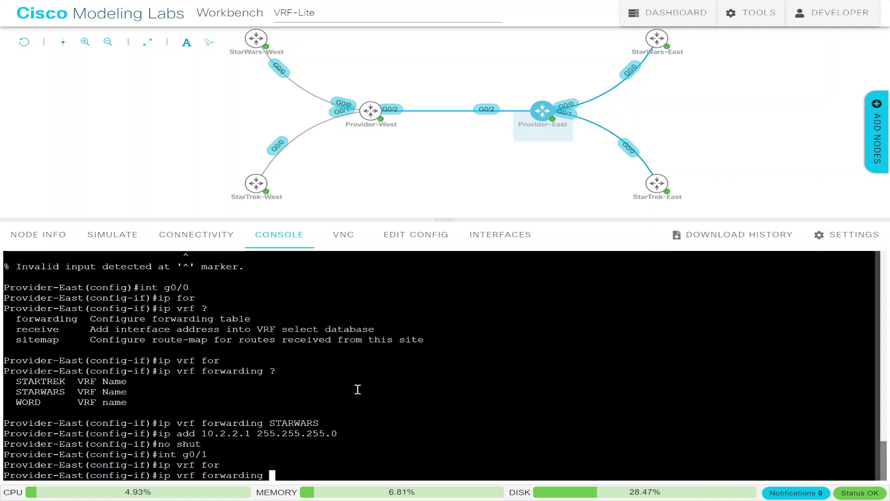
type("?")
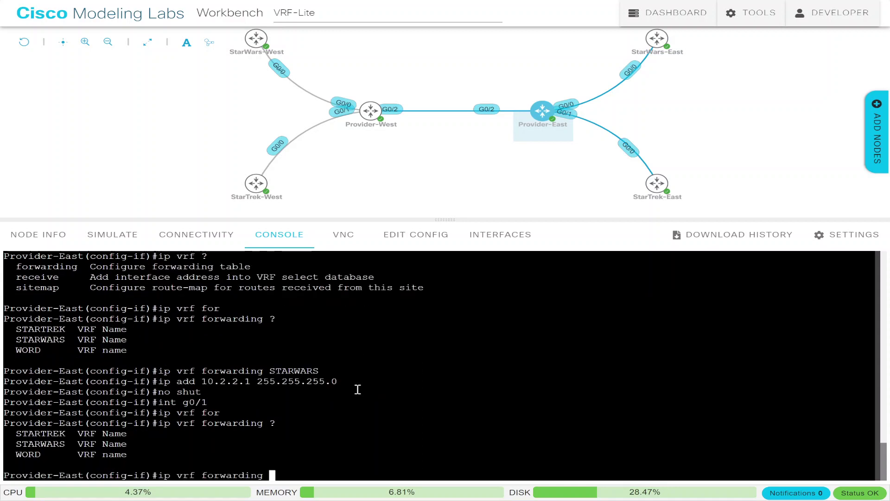
type("ST")
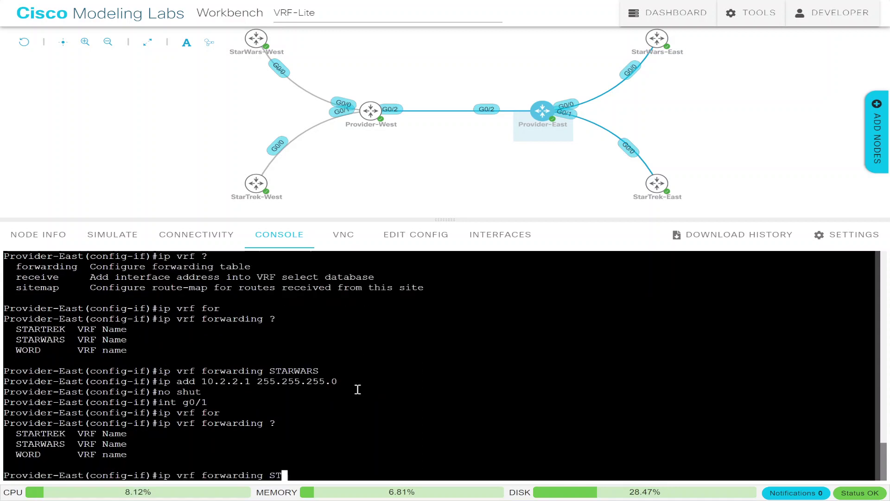
type("ARTREK")
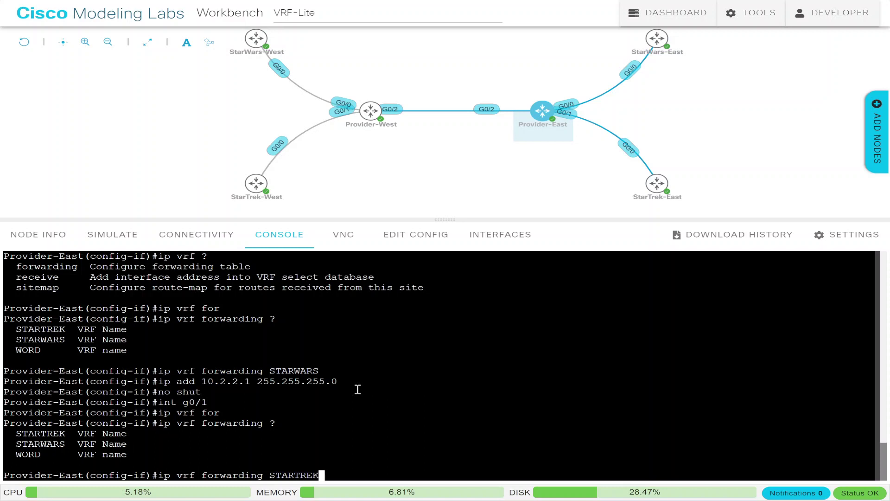
key("Return")
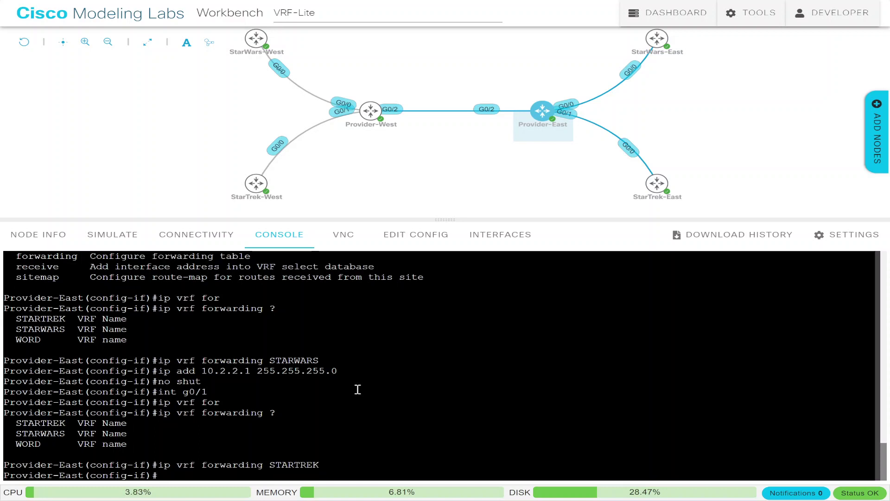
- Give Provider-East's g0/1 the address 10.2.2.1 255.255.255.0 and enable the interface with "no shut"
type("ip add 10.")
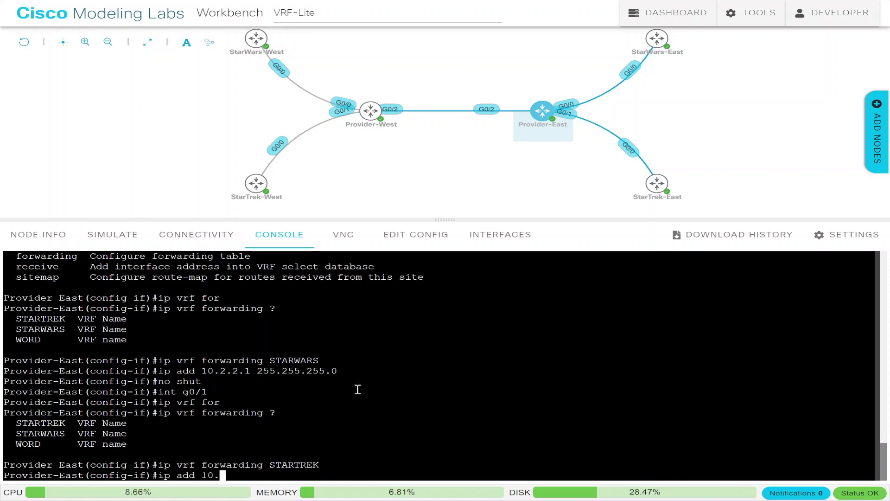
type("2.2.")
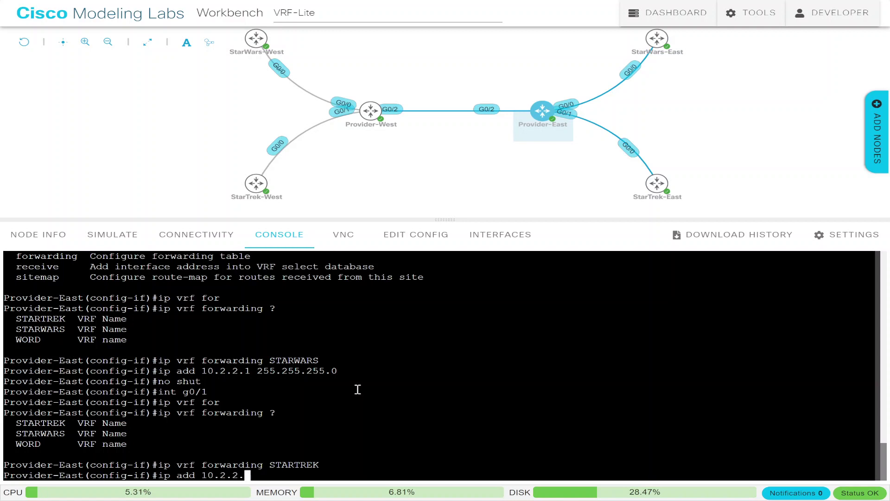
type("1")
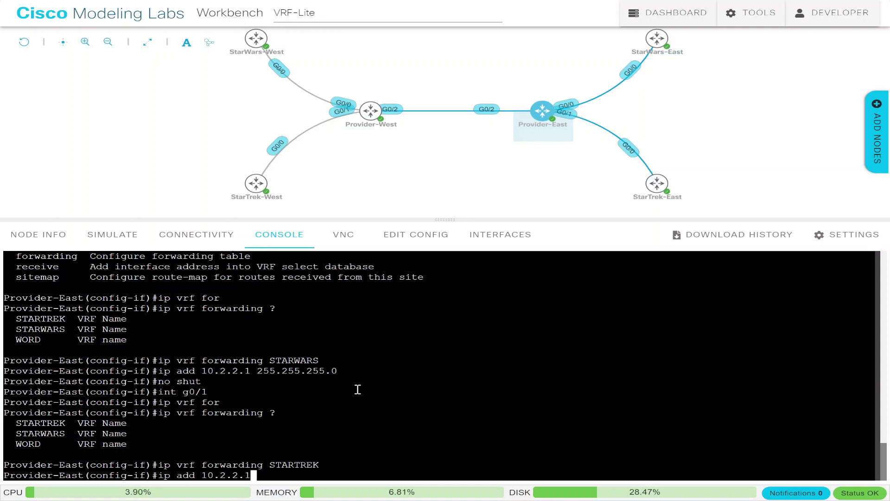
type(" 255.")
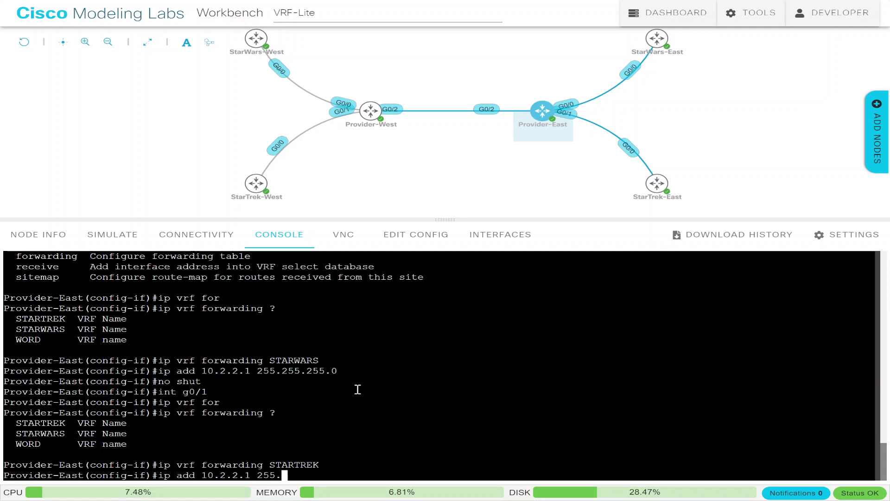
type("255.255.0")
key("Return")
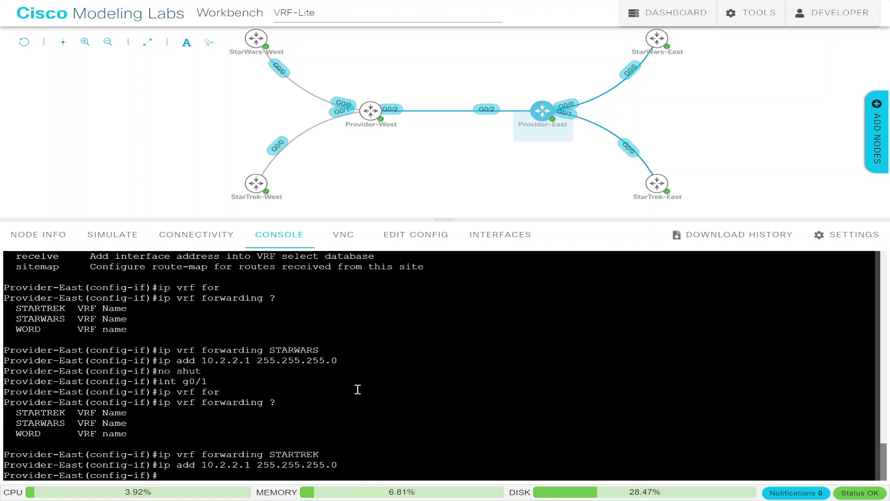
type("no shut")
key("Return")
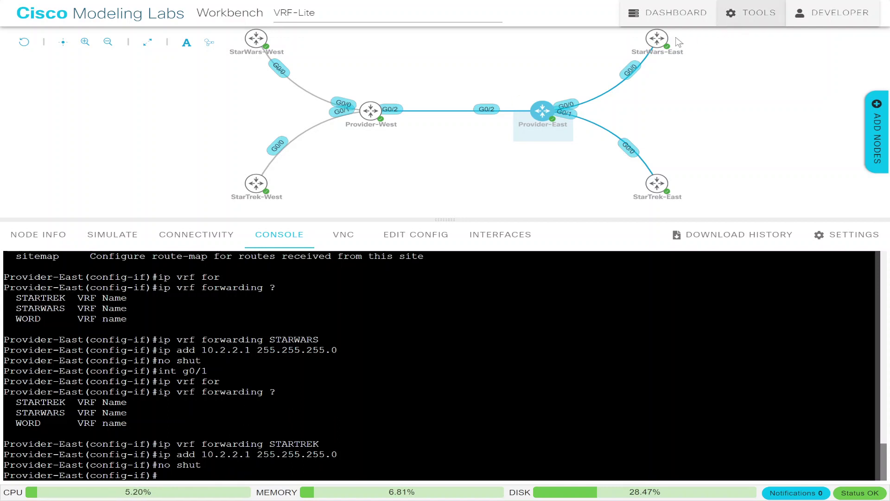
- Open the StarWars-East router's console and enter global configuration mode with "en" and "conf t"
left_click(657, 38)
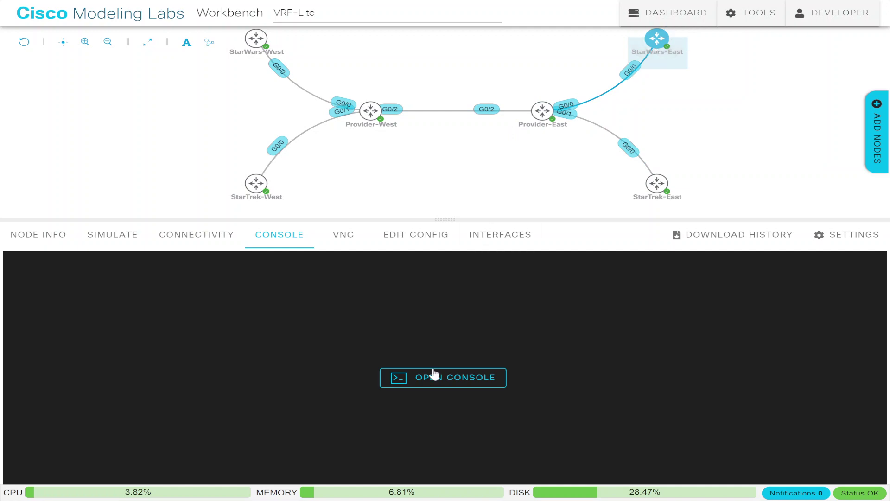
left_click(433, 374)
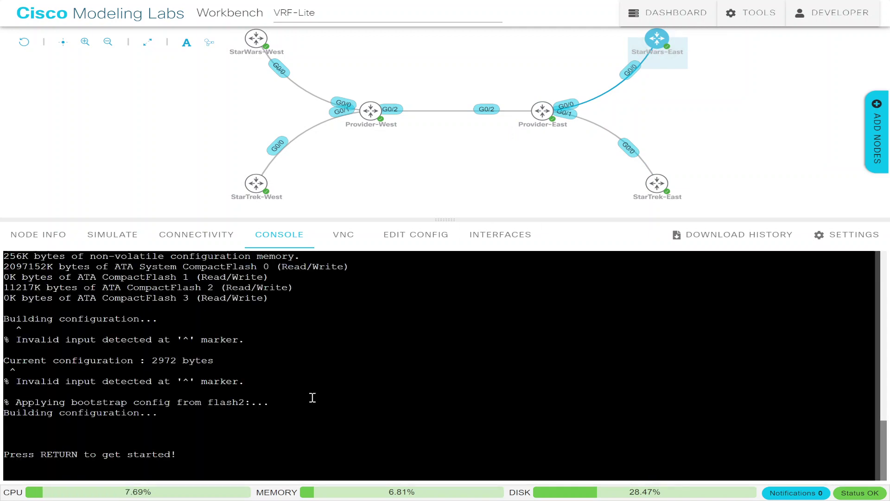
key("Return")
key("Return")
key("Return")
key("Return")
key("Return")
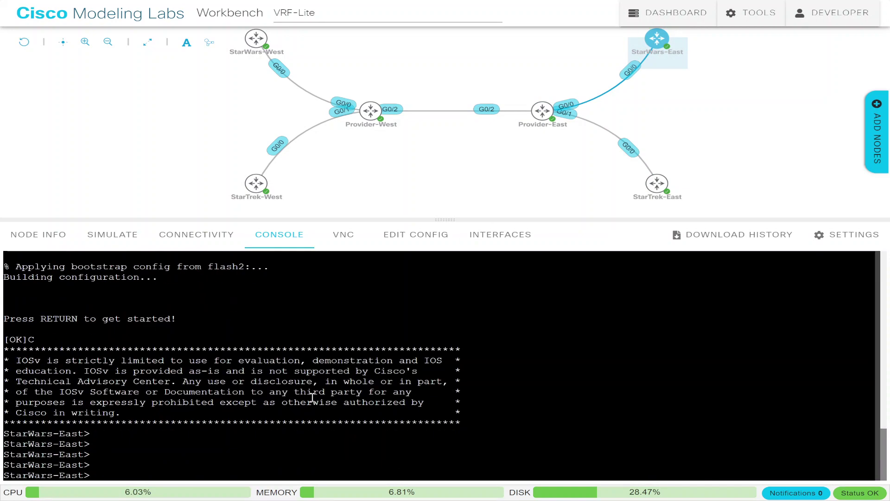
type("en")
key("Return")
type("conf t")
key("Return")
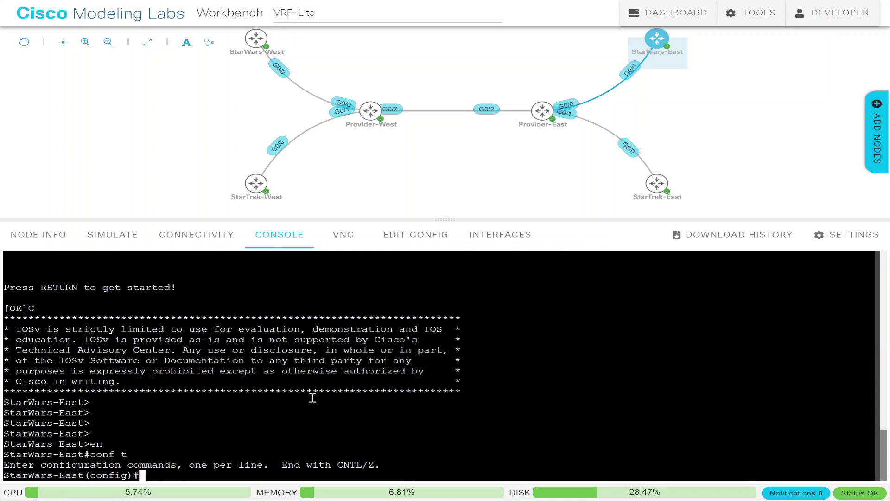
- Configure StarWars-East's g0/0 with address 10.2.2.2 255.255.255.0, enable it with "no shut", and return to privileged mode
type("int g0/0")
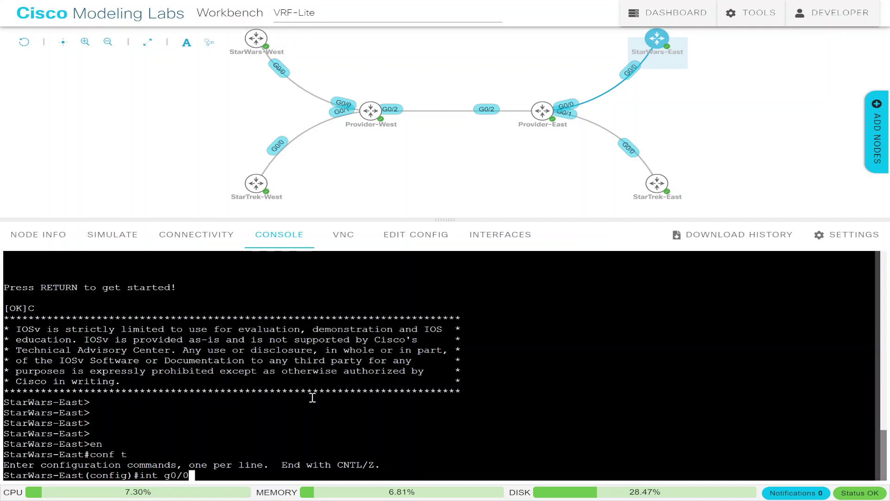
key("Return")
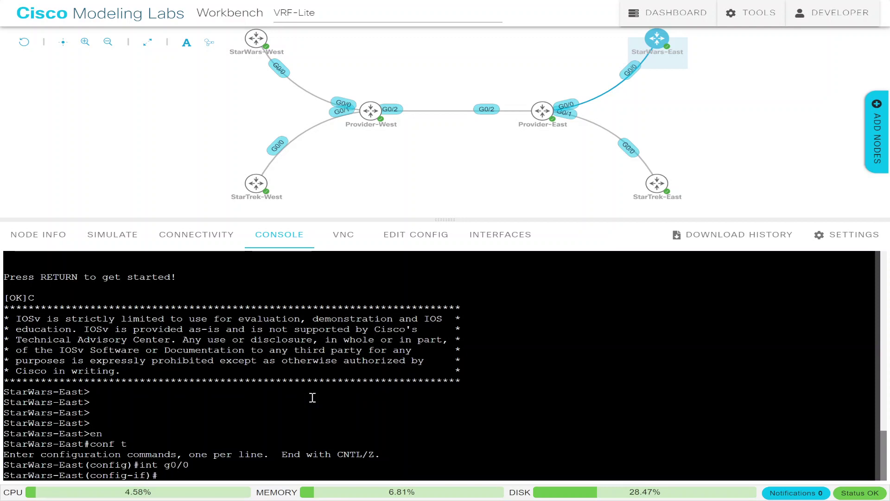
type("ip addres")
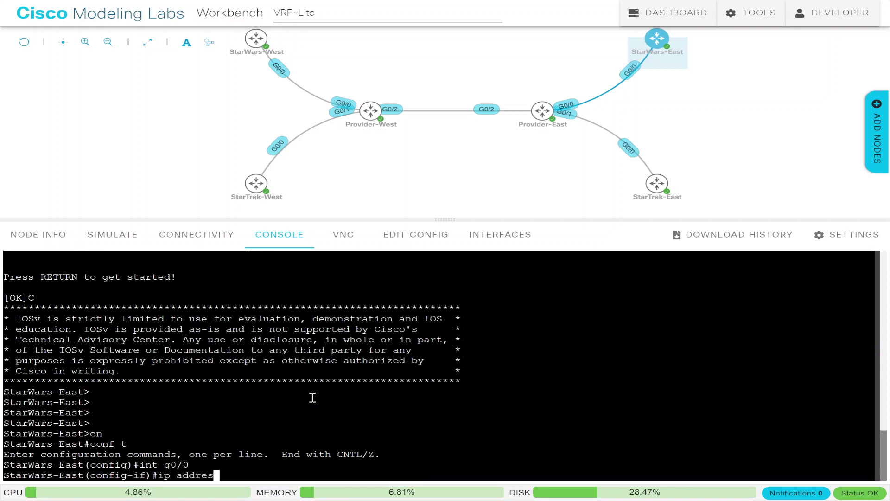
type(" 10.2.")
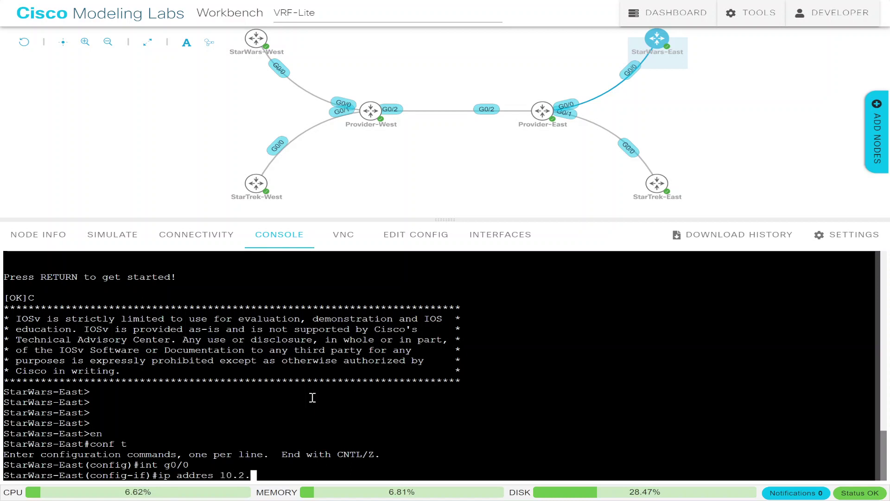
type("2.2 255.255.255.0")
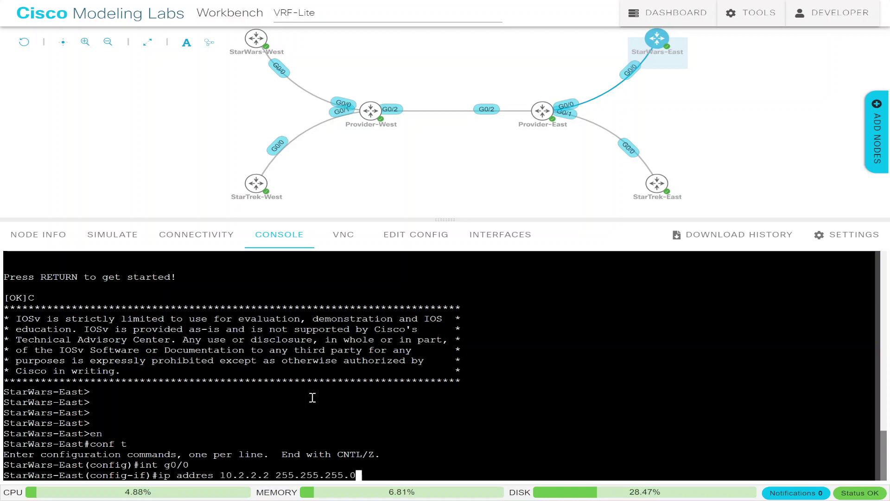
key("Return")
type("no shut")
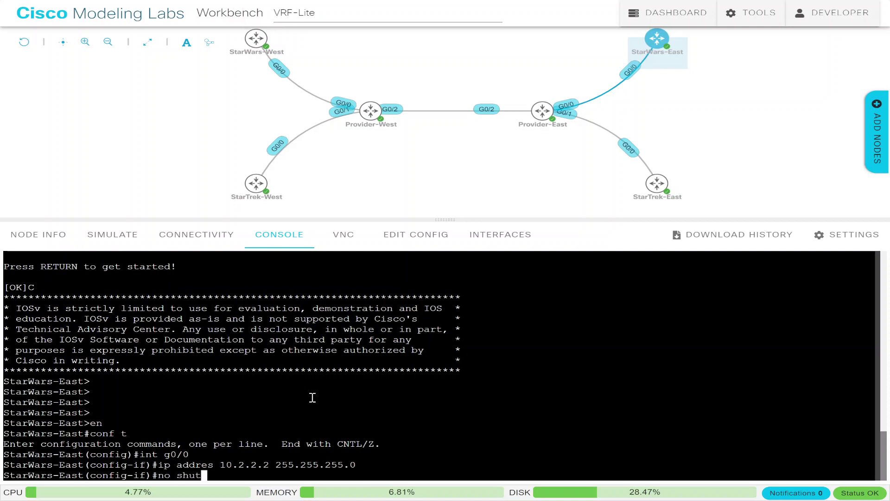
key("Return")
key("ctrl+z")
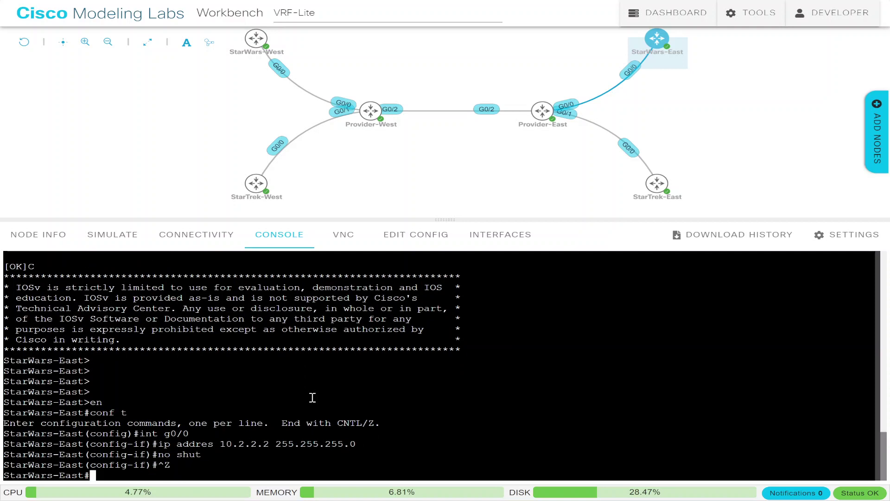
- Test connectivity from StarWars-East to Provider-East with "ping 10.2.2.1"
type("ping 10.22.")
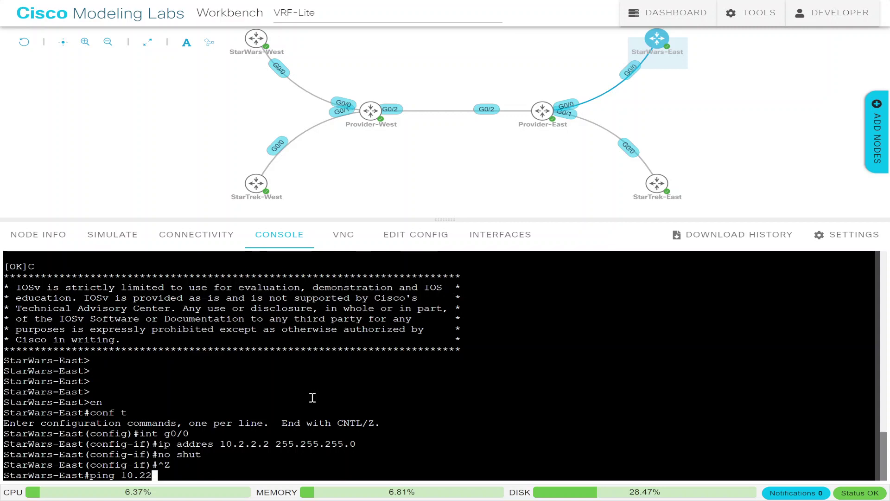
key("BackSpace")
key("BackSpace")
type("2.2.1")
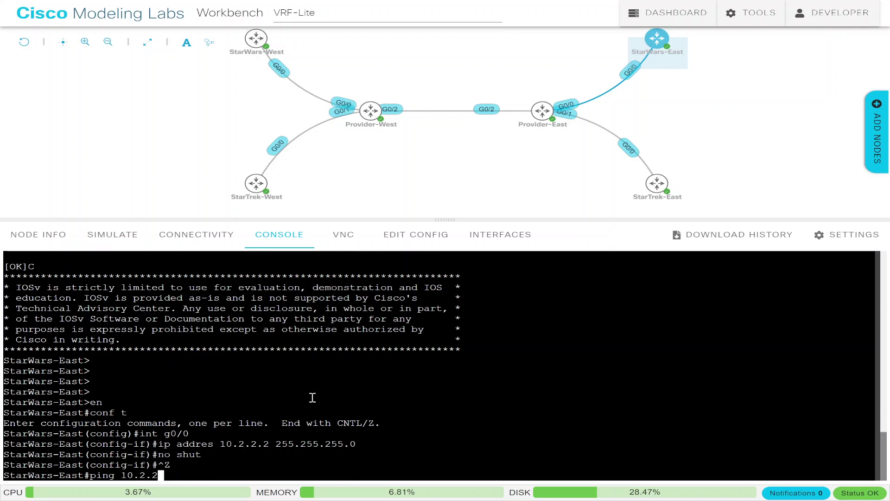
key("Return")
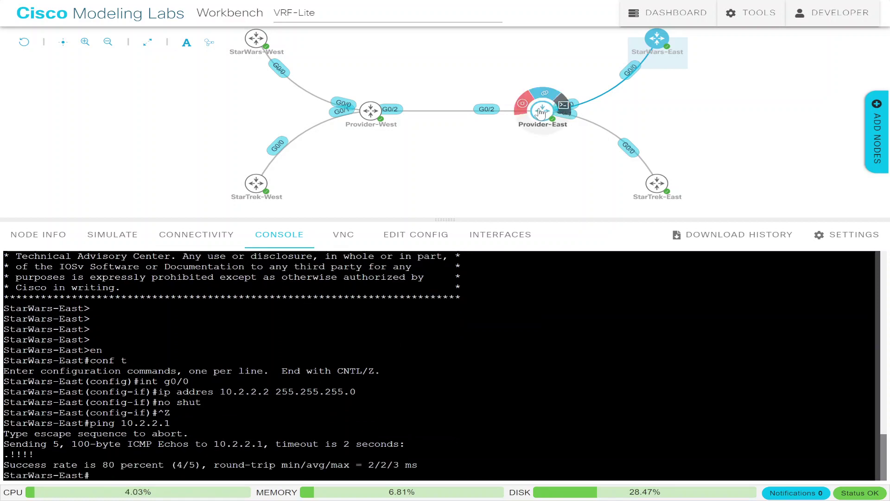
- Revisit the Provider-East console and switch to the Provider-West console
left_click(540, 113)
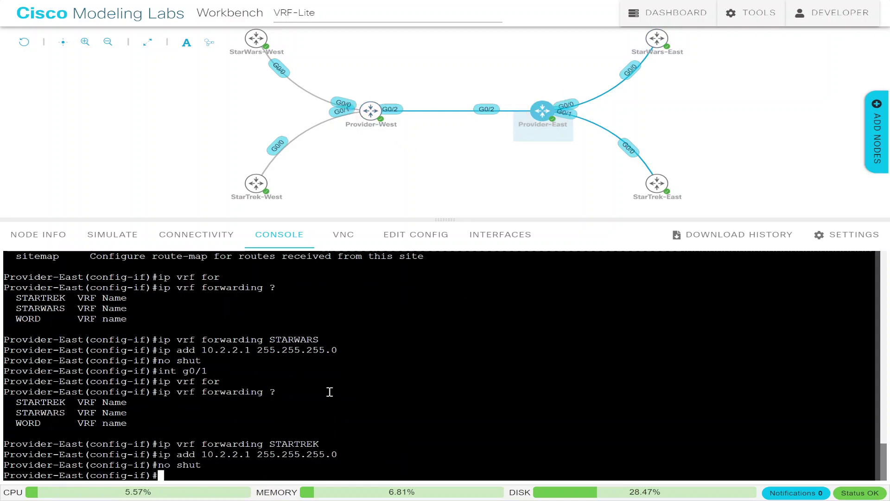
left_click(375, 115)
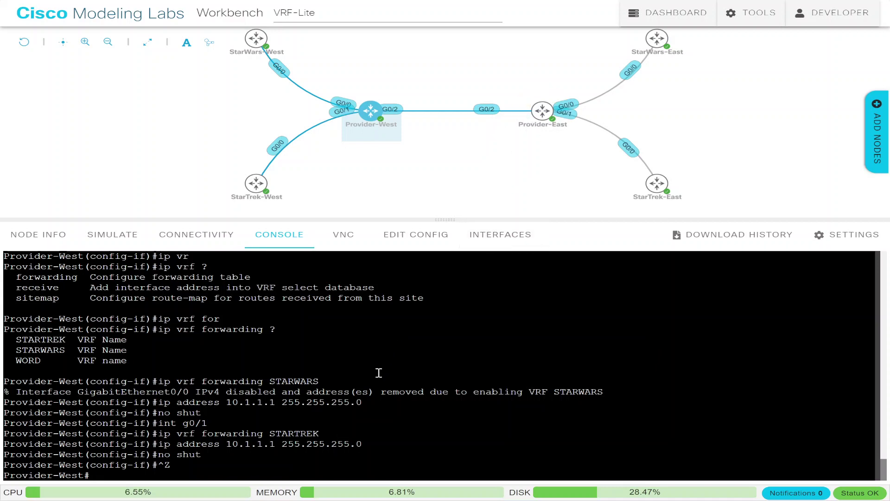
- Enter global configuration mode on Provider-West with "conf t" and create subinterface g0/2.100
type("conf t")
key("Return")
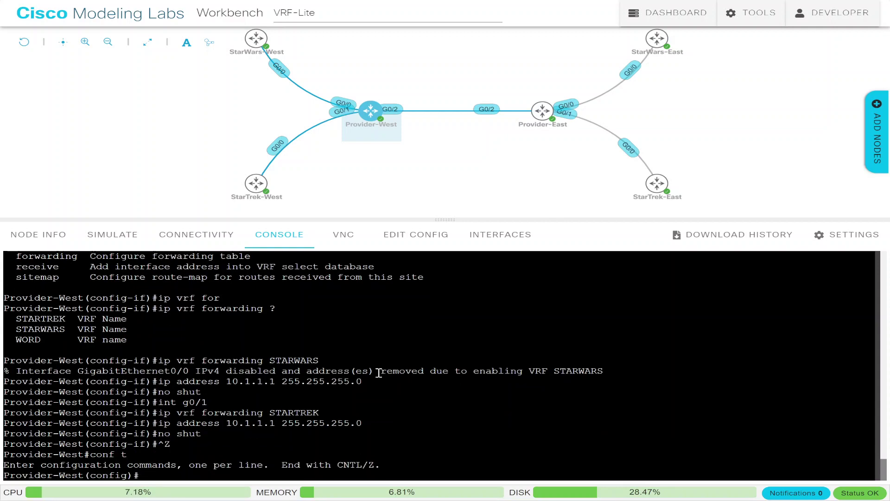
type("int g0/2.")
type("100")
key("Return")
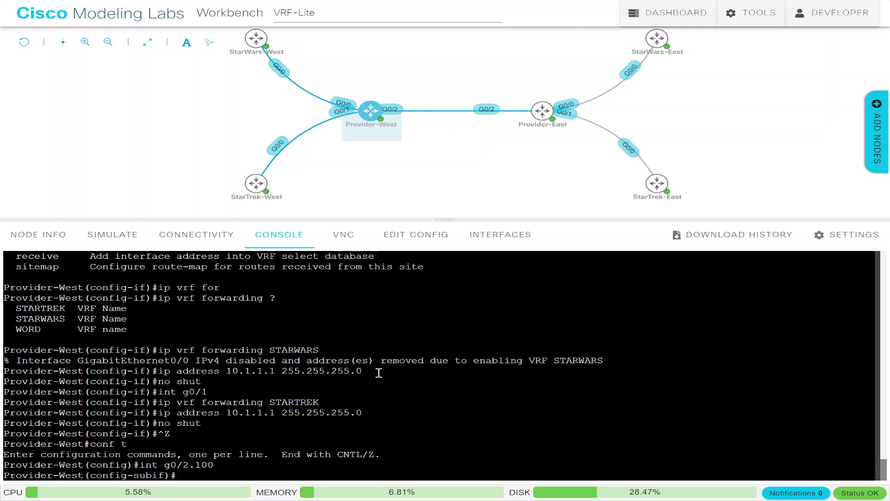
- Assign subinterface g0/2.100 to the STARWARS VRF with "ip vrf forwarding STARWARS", checking the available VRF names first
type("ip fro")
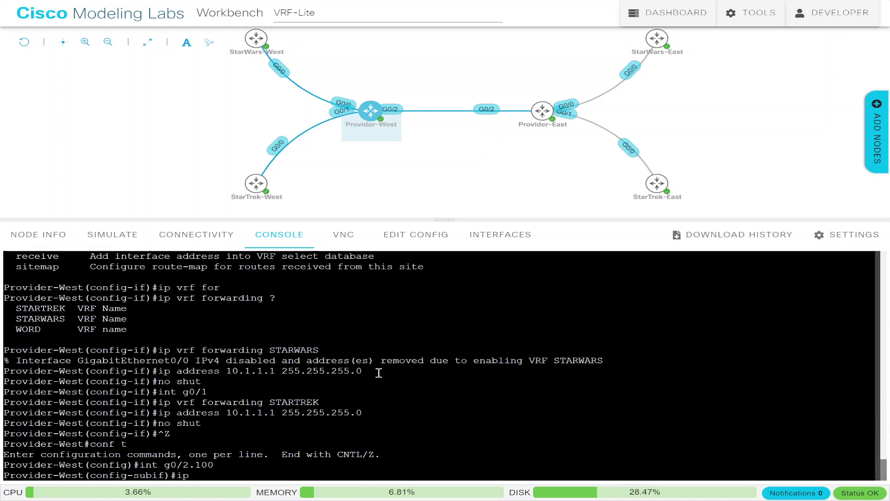
key("Tab")
key("BackSpace")
key("BackSpace")
key("BackSpace")
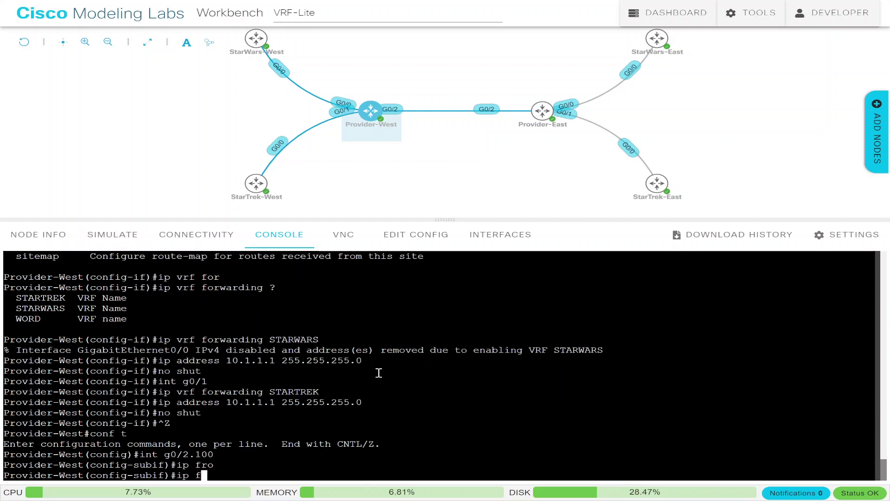
type("vrf")
key("Tab")
type("for")
key("Tab")
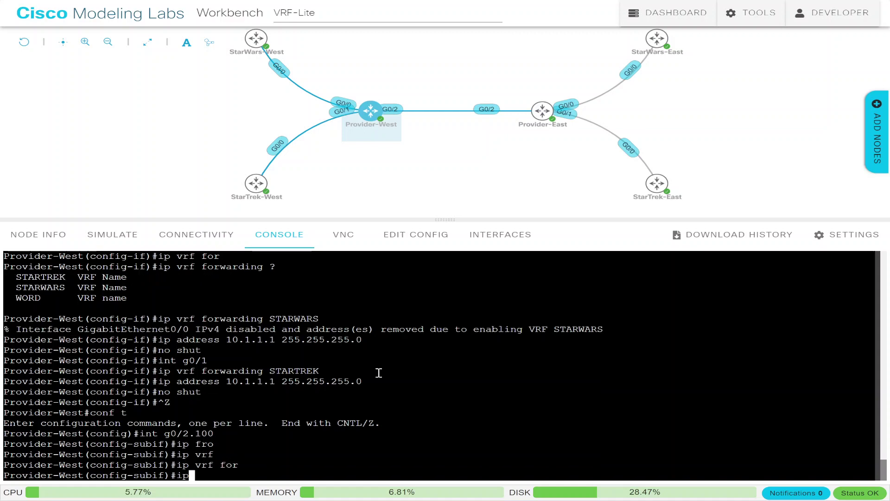
type("?")
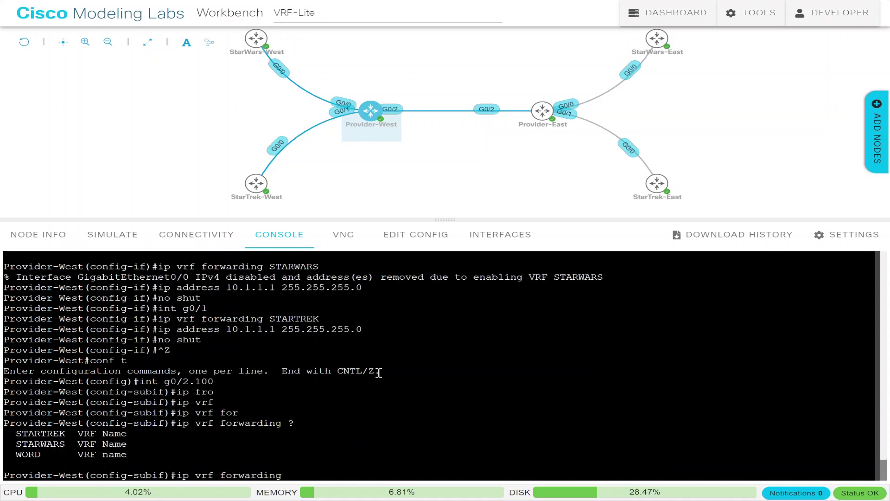
type("STARWARS")
key("Return")
- Try to address subinterface g0/2.100 with "ip add 22.22.22.1 255.255.255.0" before setting any encapsulation
type("ip")
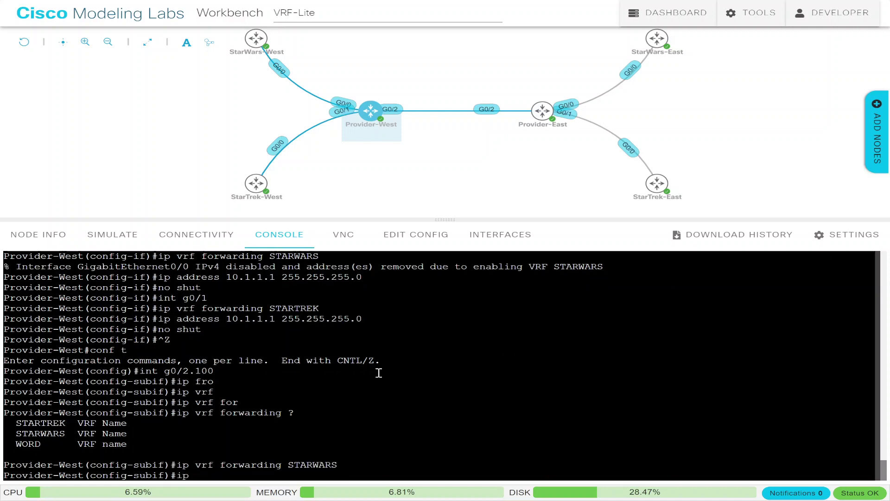
type(" add 22.222")
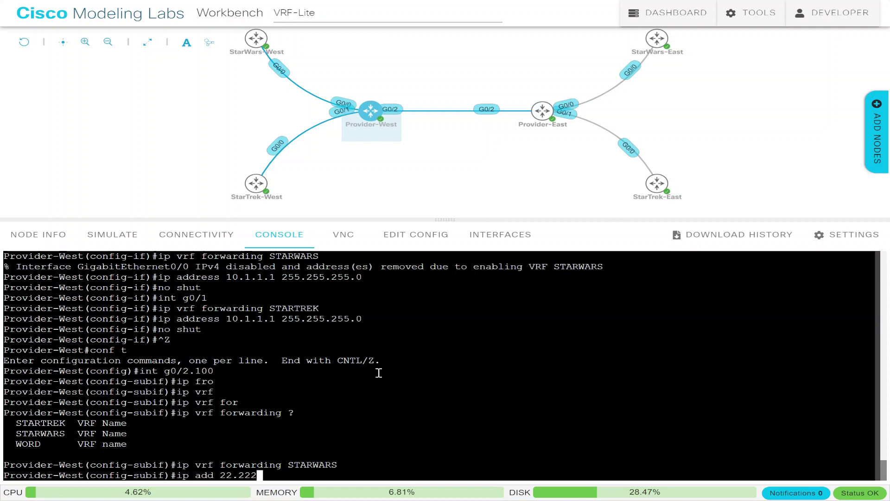
key("BackSpace")
type(".22.1 255")
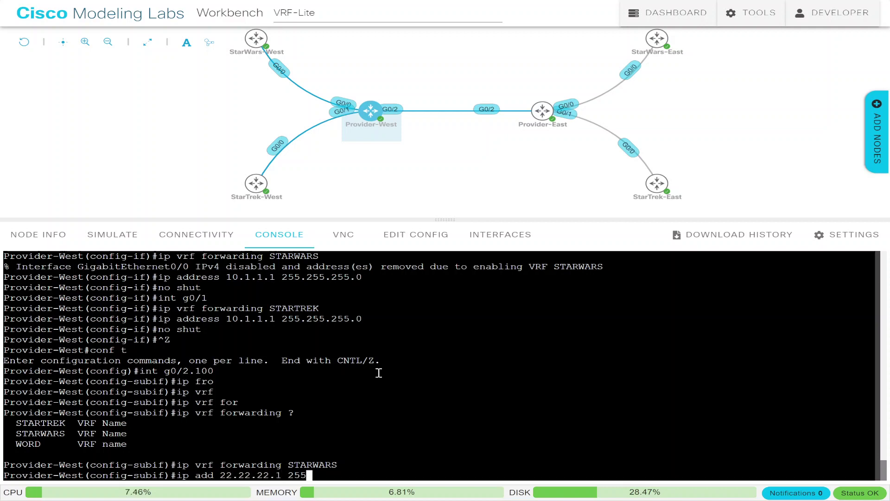
type(".255.255.0")
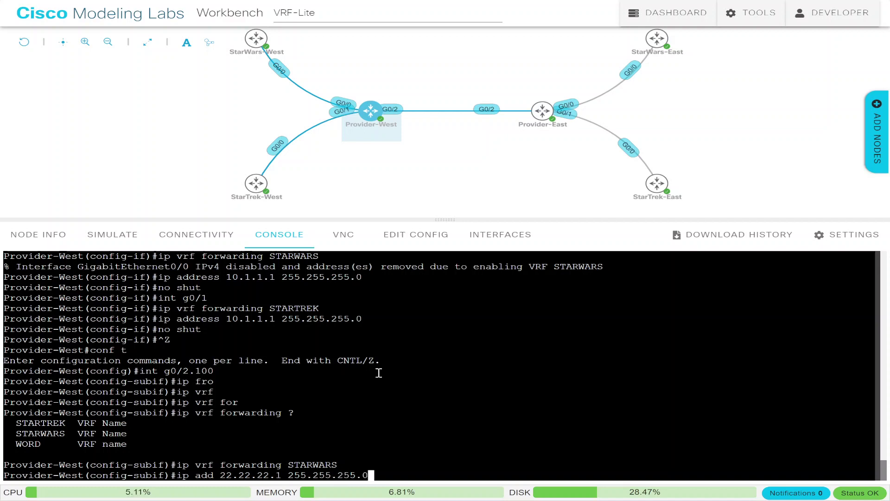
key("Return")
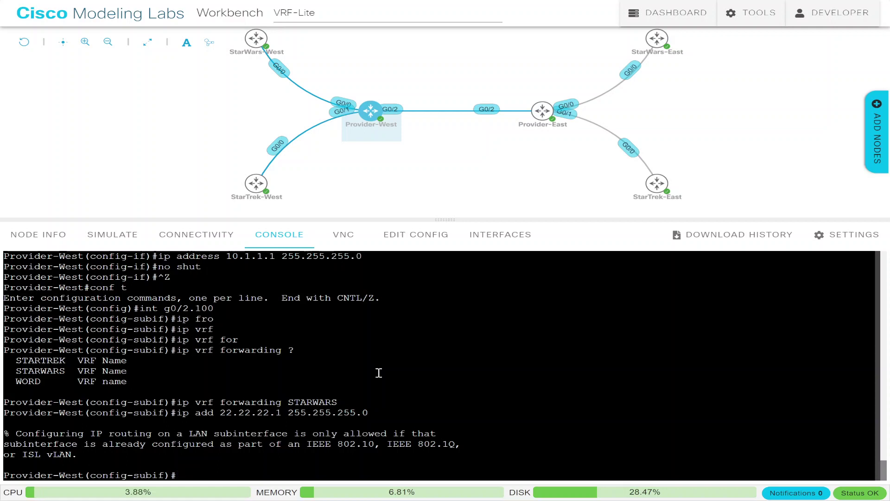
- Set 802.1Q encapsulation with VLAN ID 100 on subinterface g0/2.100 using "encapsulation dot1Q 100"
type("encq")
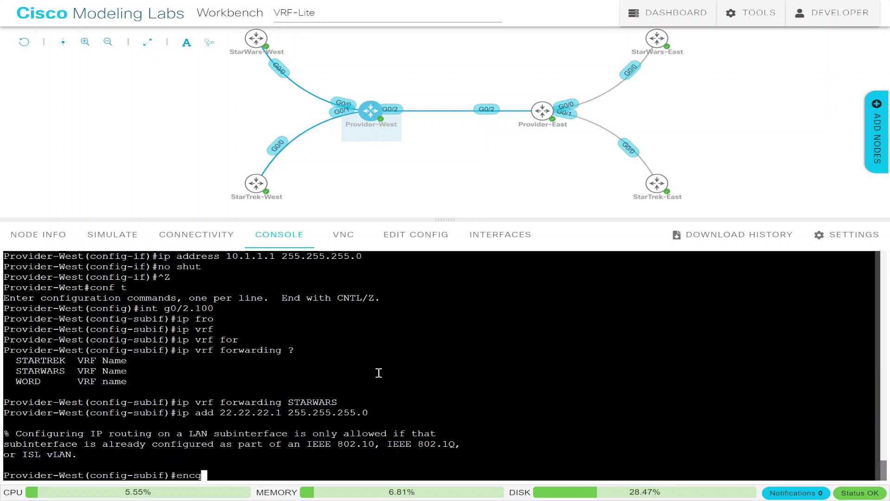
key("BackSpace")
type("a")
key("Tab")
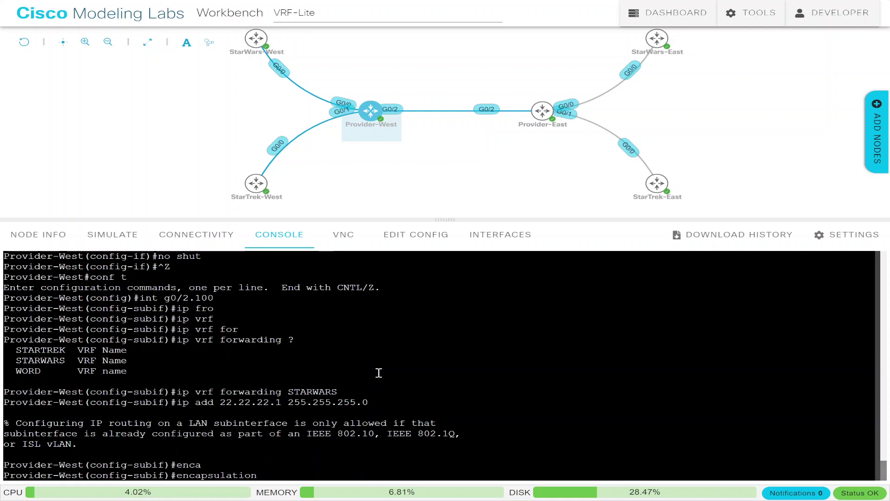
type("?gt")
key("Tab")
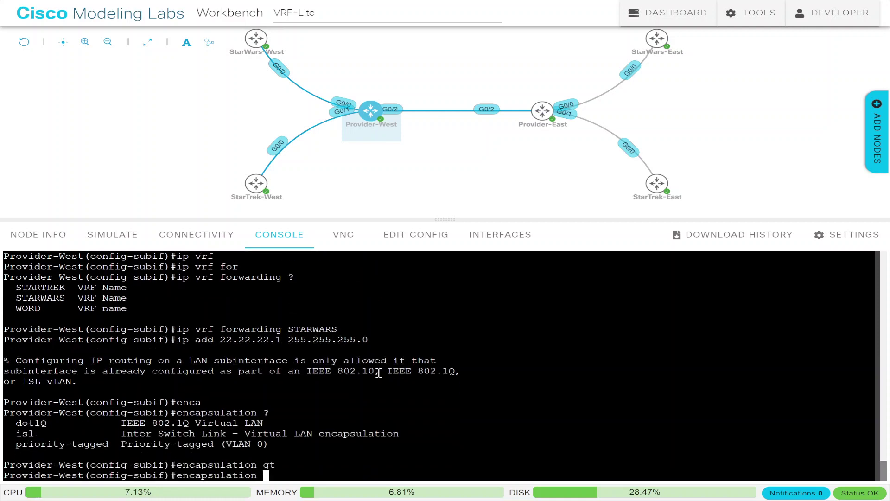
type("do")
key("Tab")
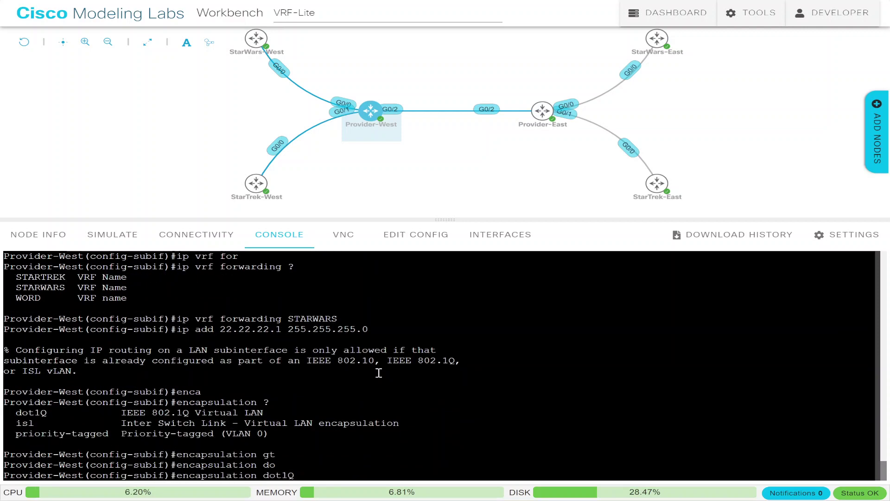
type("?")
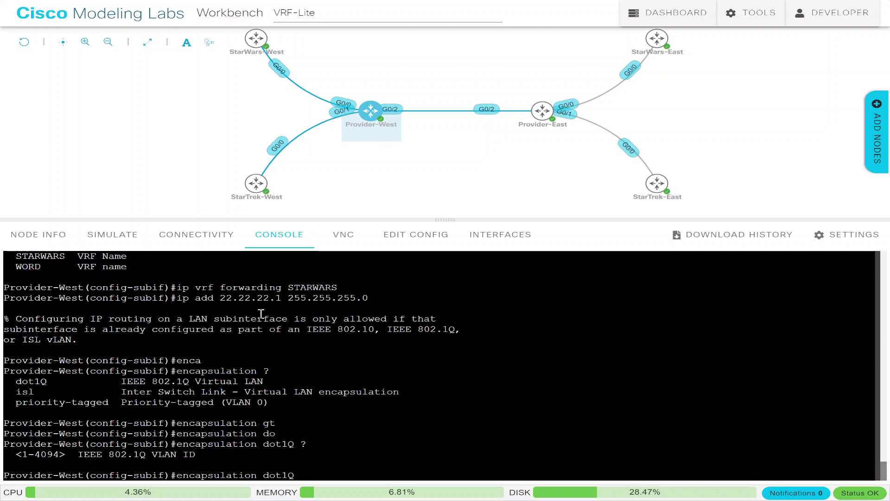
scroll(257, 346, "up", 4)
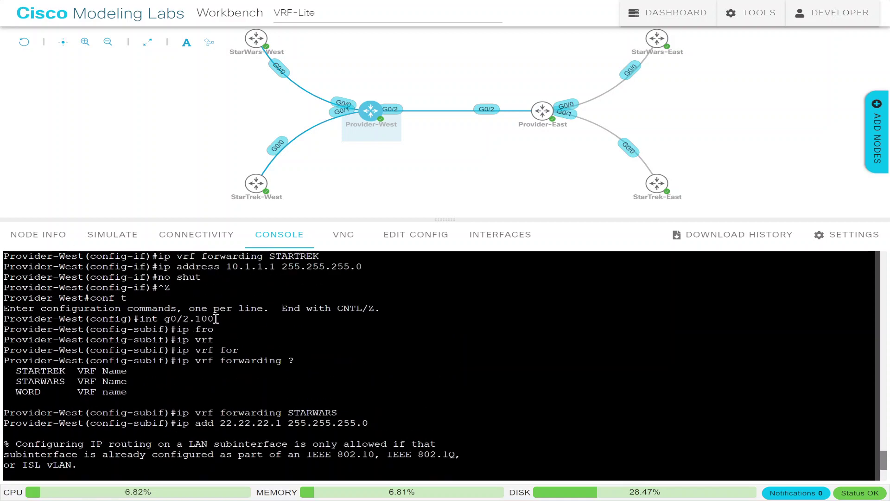
scroll(241, 391, "down", 2)
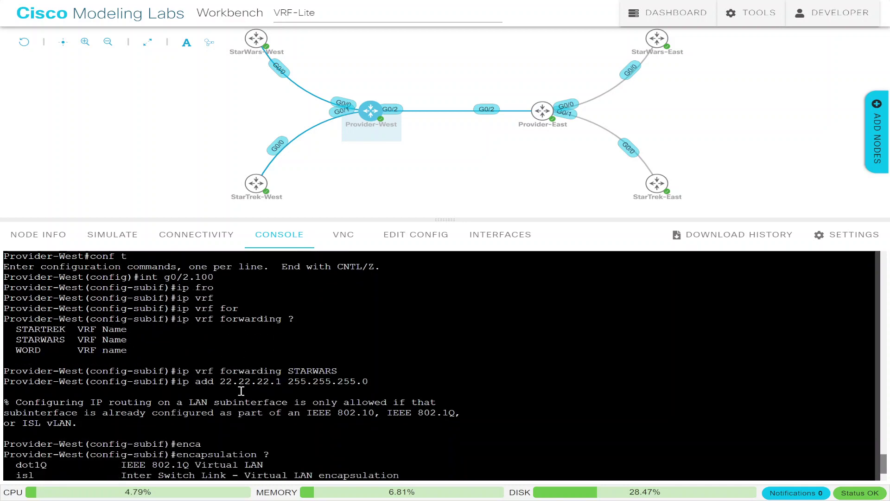
scroll(241, 391, "down", 4)
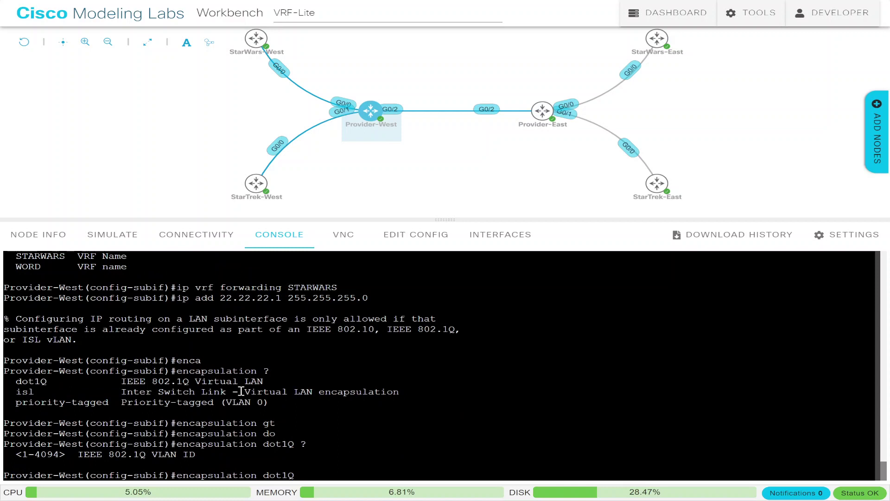
type("100")
key("Return")
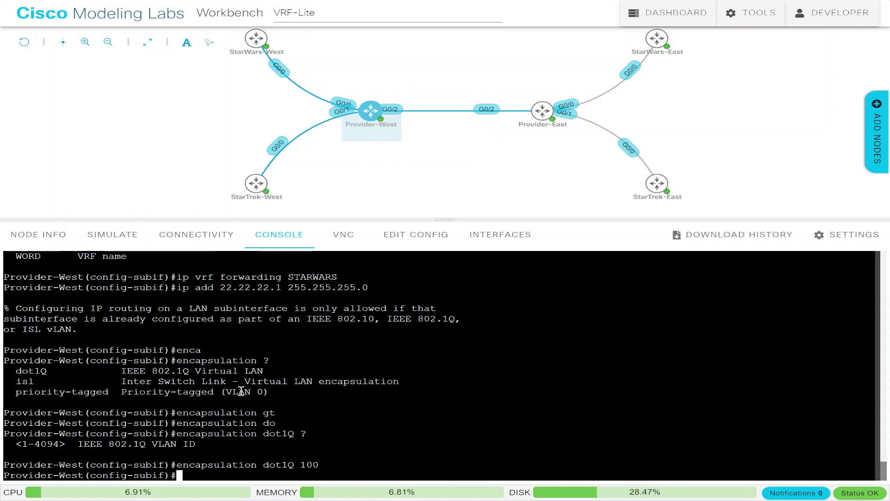
- Reissue "ip add 22.22.22.1 255.255.255.0" to address subinterface g0/2.100
key("Up")
key("Up")
key("Up")
key("Up")
key("Up")
key("Up")
key("Up")
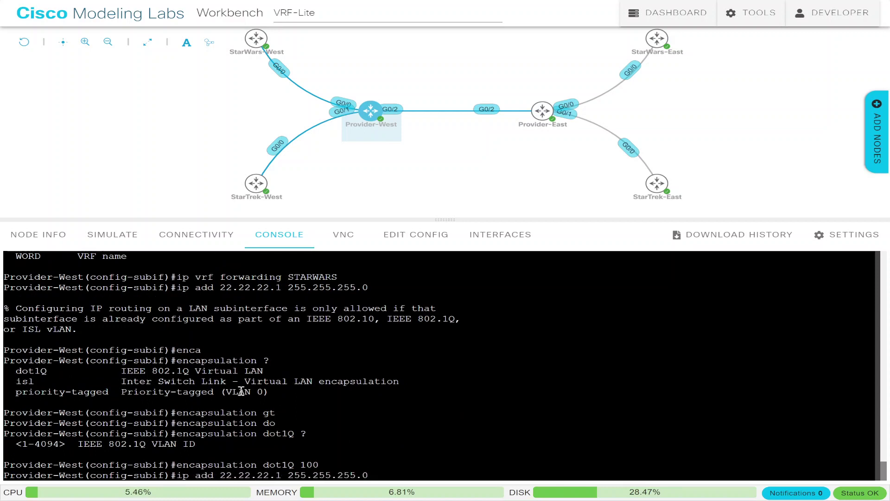
key("Return")
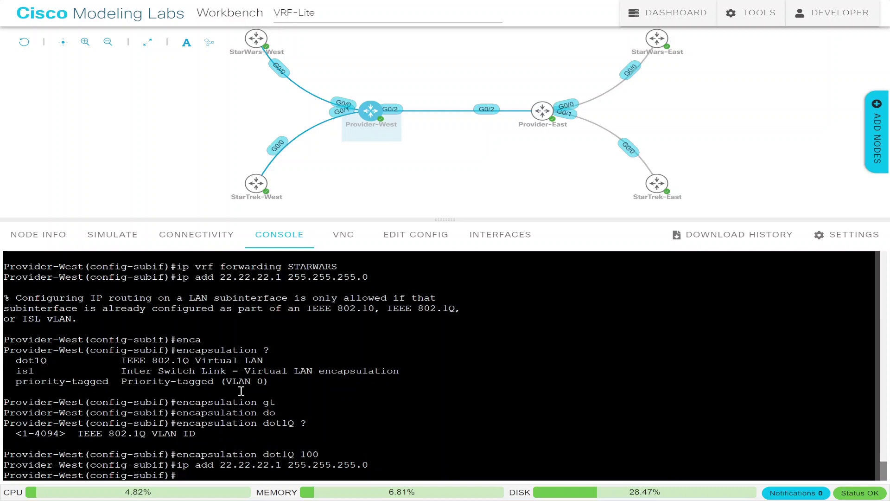
- Create subinterface g0/2.200 on Provider-West and assign it to the STARTREK VRF with "ip vrf forwarding STARTREK"
type("int g0/2.")
type("200")
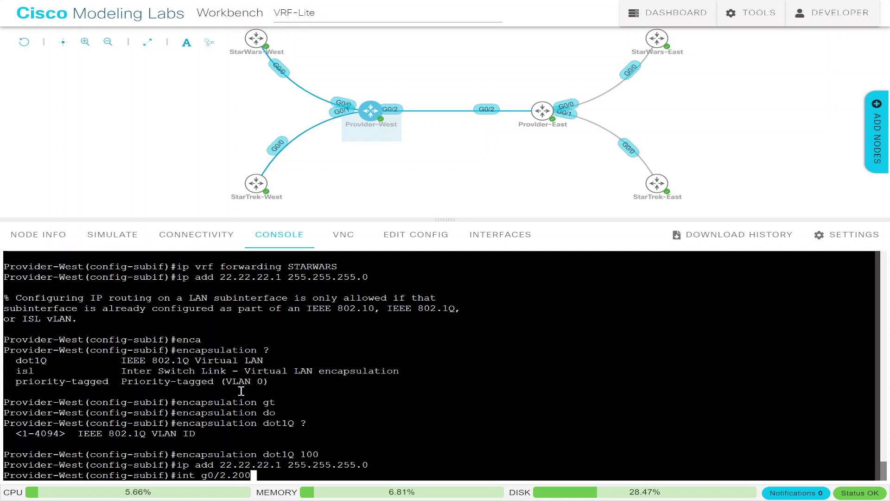
key("Return")
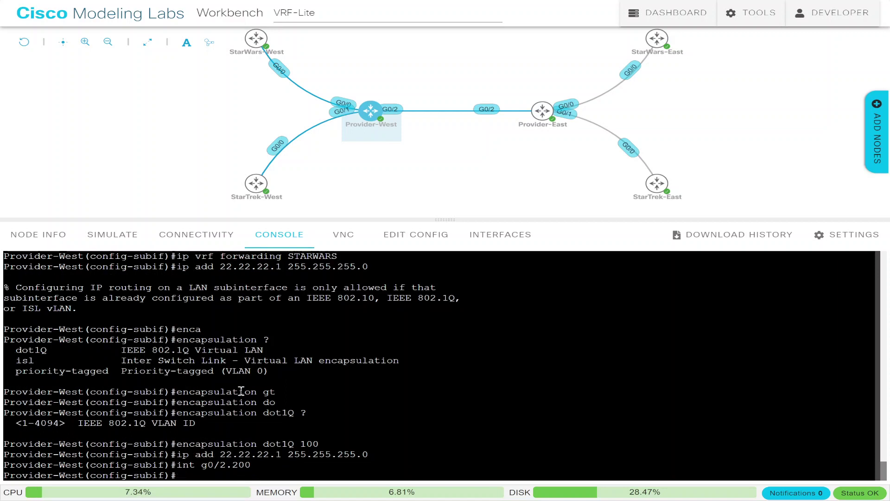
key("Up")
key("Up")
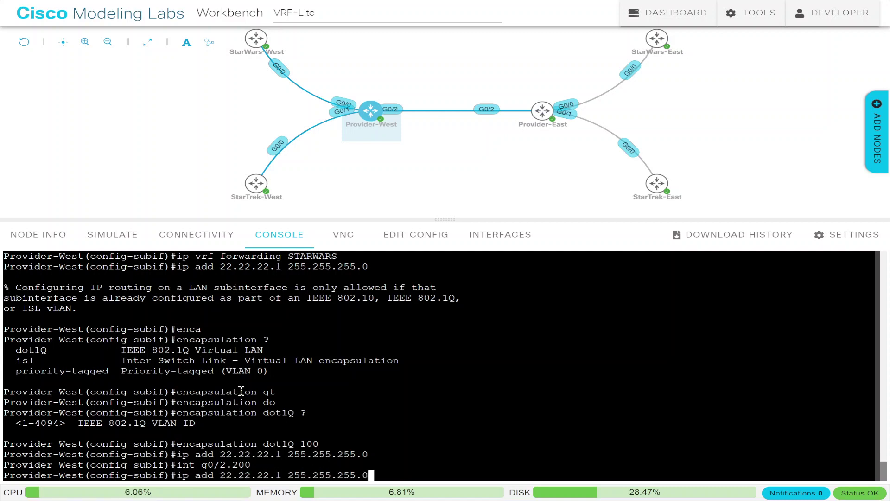
key("Up")
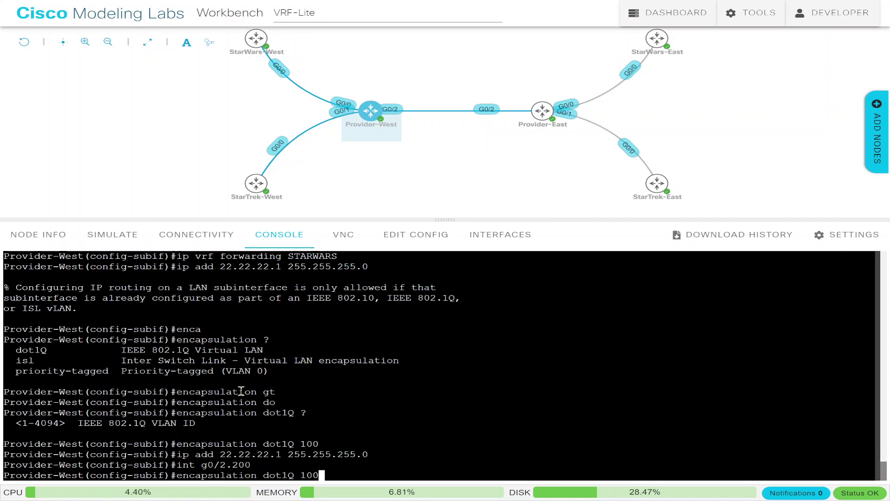
key("Up")
key("Up")
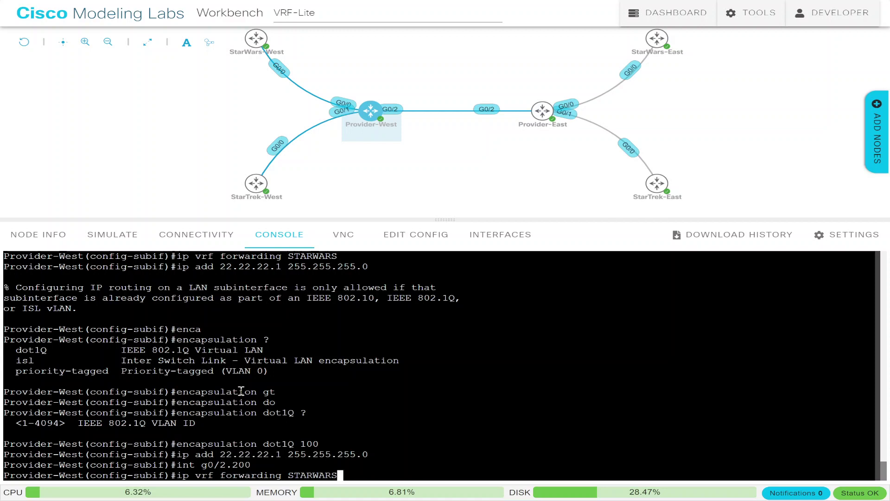
key("BackSpace")
key("BackSpace")
key("BackSpace")
key("BackSpace")
type("TREK")
key("Return")
- Try to address subinterface g0/2.200 with "ip add 22.22.22.1 255.255.255.0" before setting any encapsulation
key("Up")
key("Up")
key("Up")
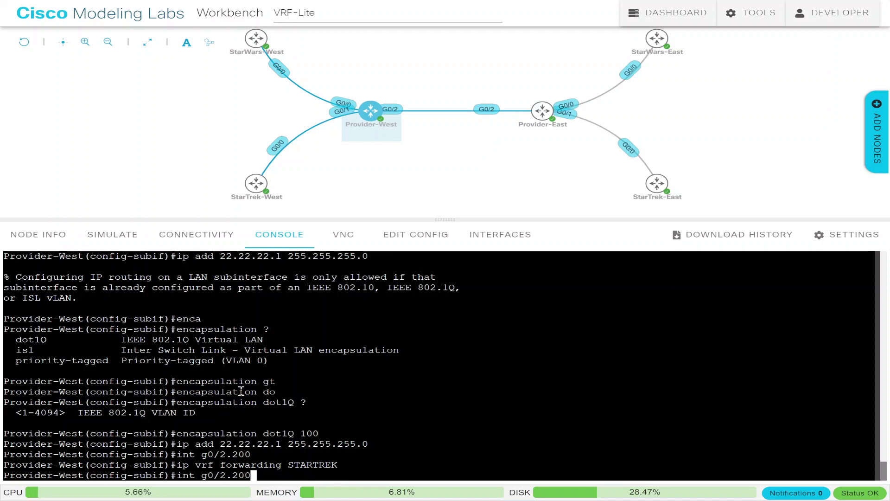
key("Return")
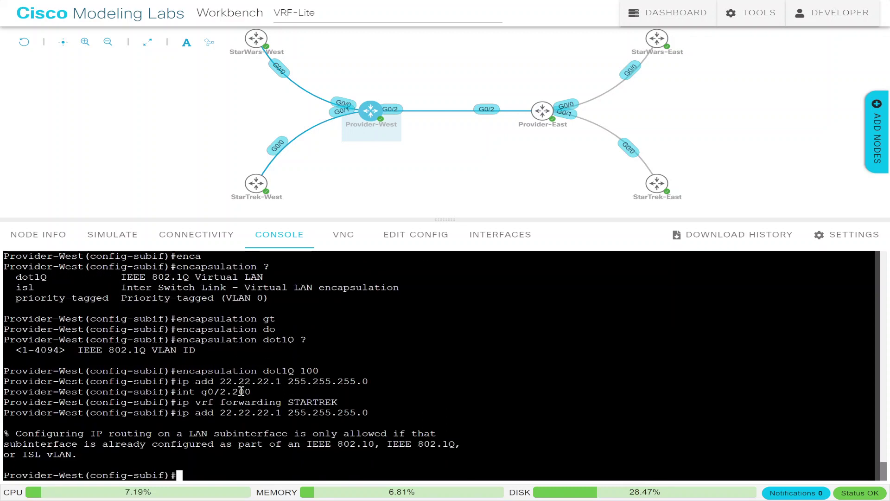
- Set 802.1Q encapsulation with VLAN ID 200 on subinterface g0/2.200 using "encapsulation dot1Q 200"
key("Up")
key("Up")
key("Up")
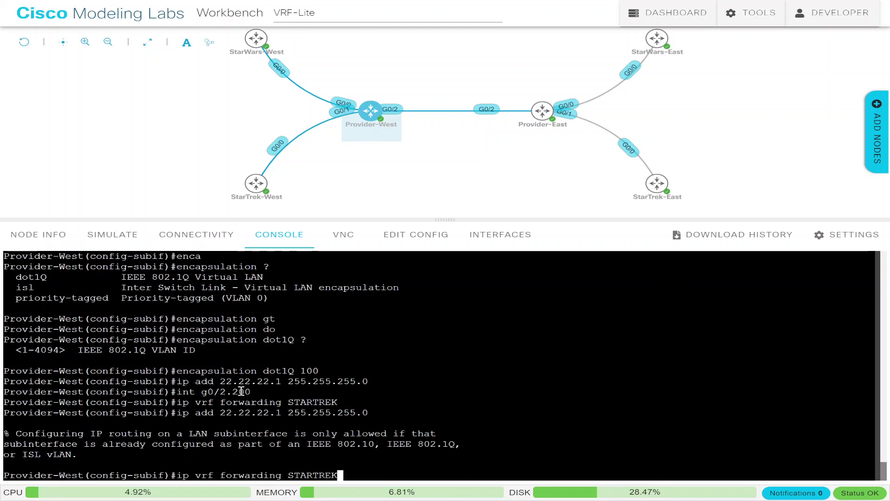
key("Down")
key("Down")
key("Up")
key("Up")
key("Up")
key("Up")
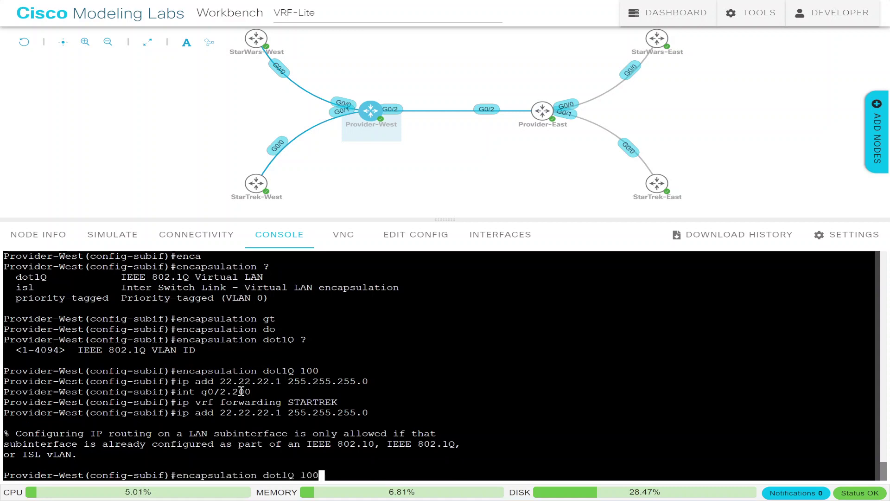
key("BackSpace")
key("BackSpace")
key("BackSpace")
type("200")
key("Return")
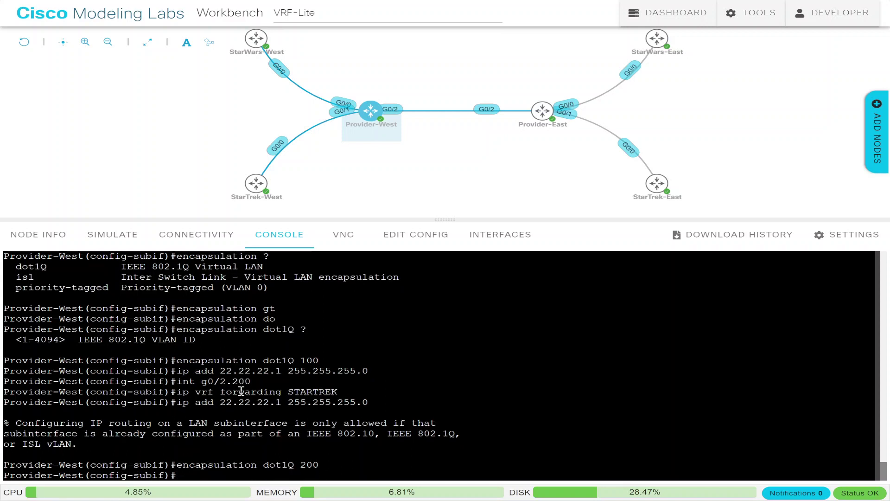
- Reissue "ip add 22.22.22.1 255.255.255.0" to address subinterface g0/2.200
key("Up")
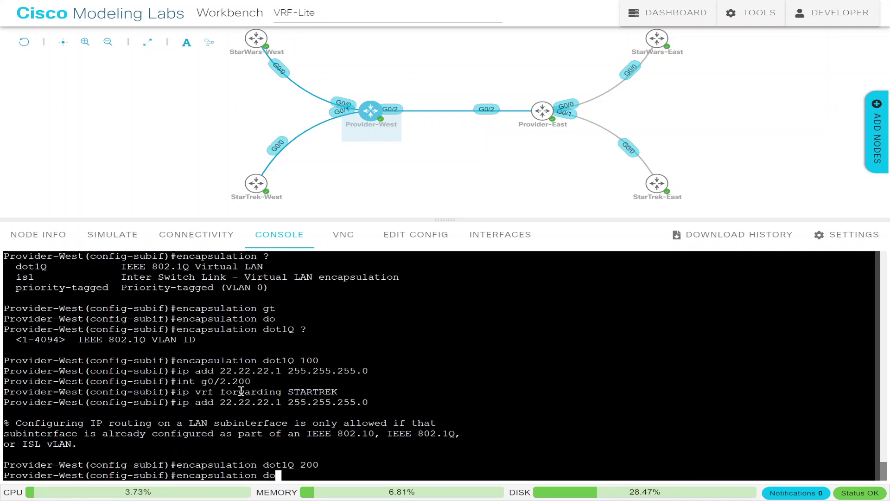
key("Up")
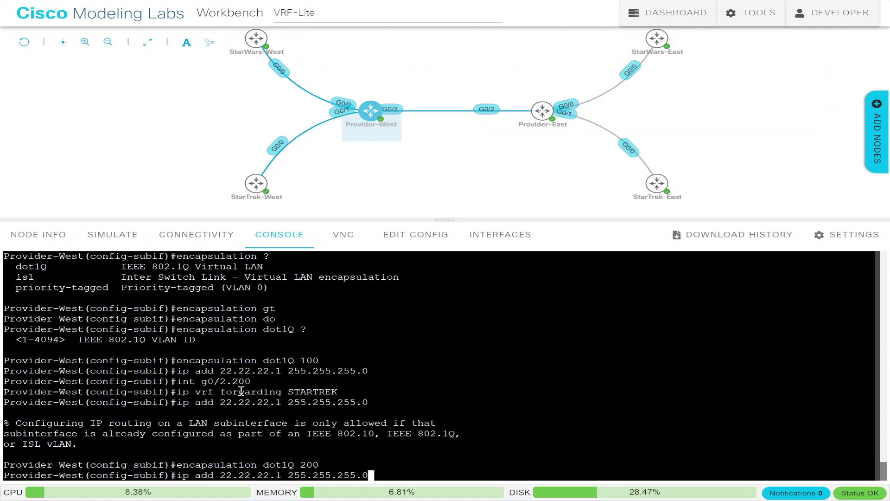
key("Return")
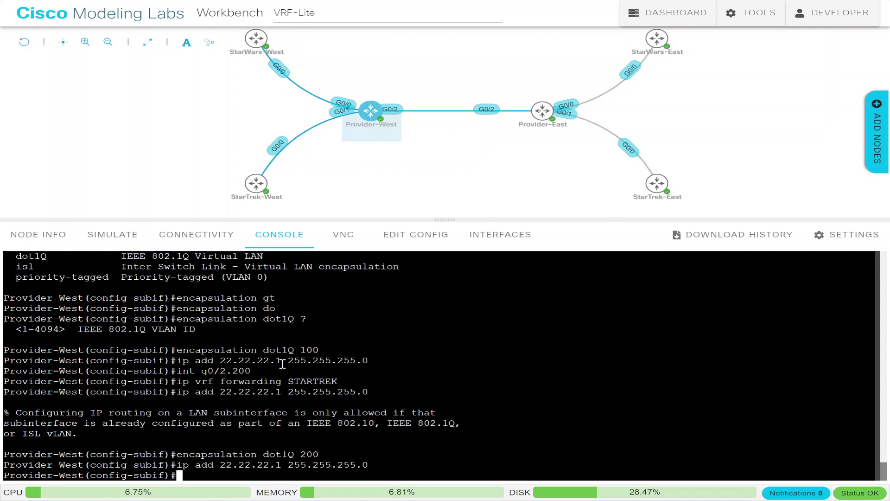
- Enable the physical interface g0/2 on Provider-West with "no shut"
type("int")
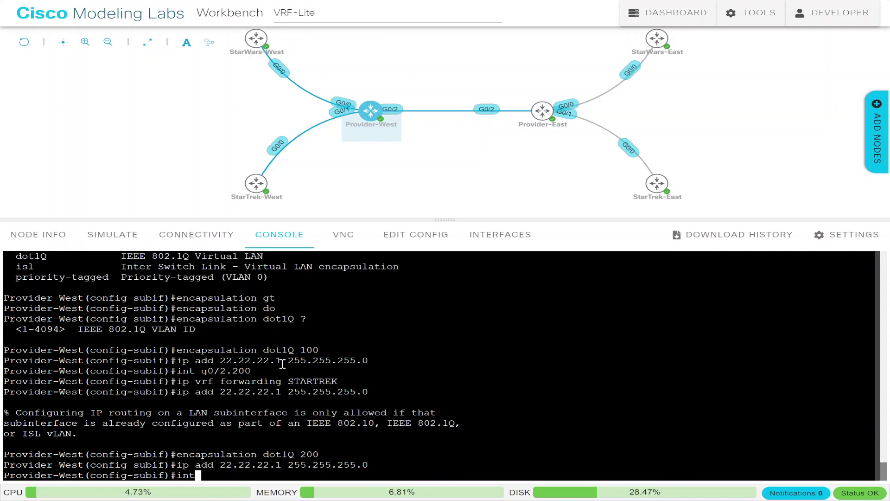
type(" g0/2")
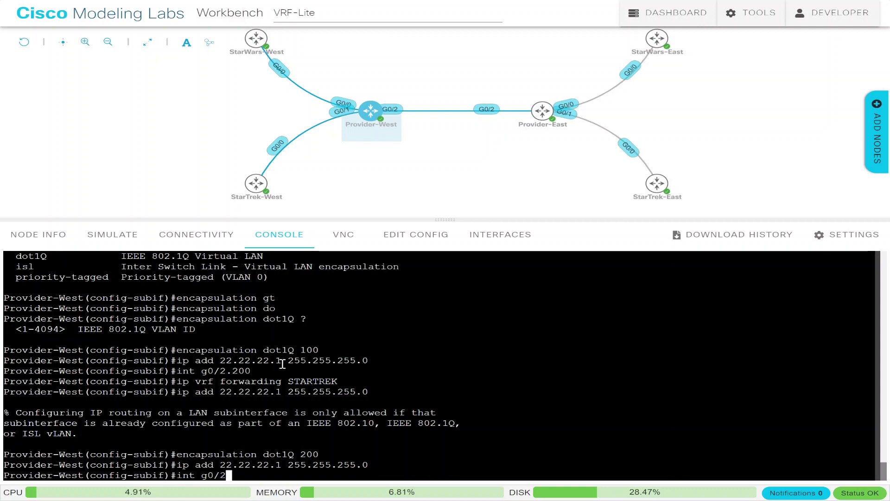
key("Return")
type("no shut")
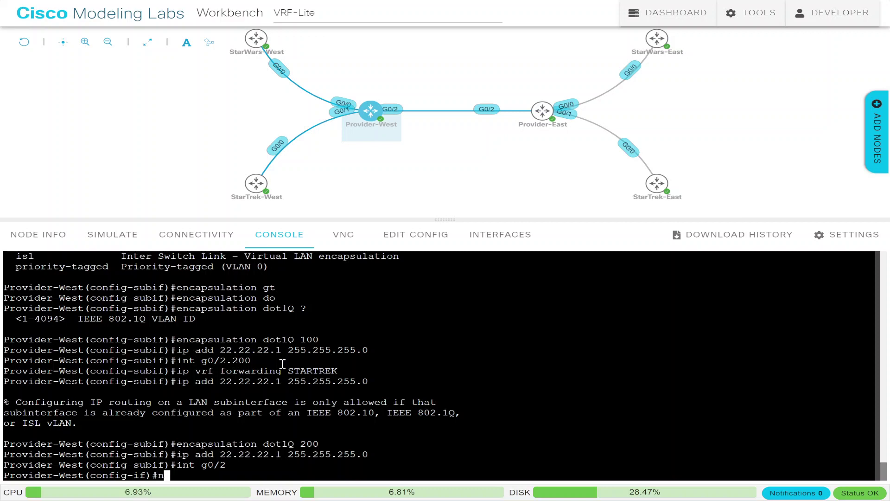
key("Return")
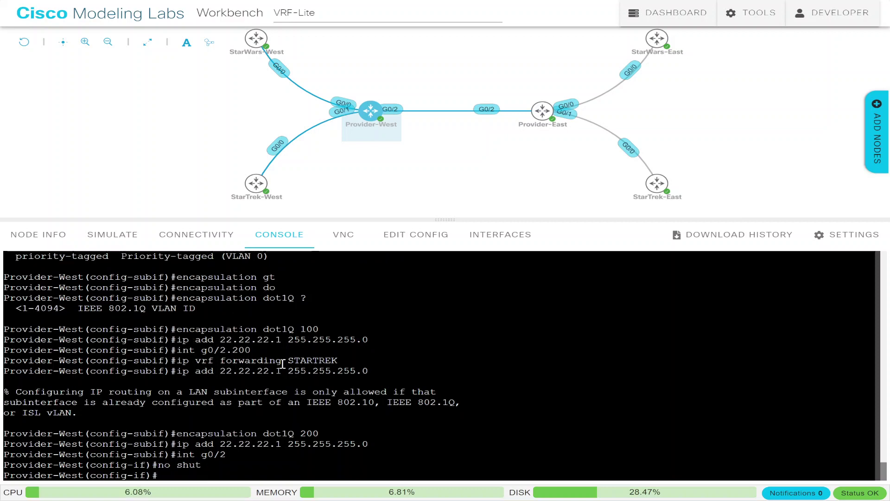
- Leave configuration mode on Provider-West and check the interface status with "sh ip int brie"
key("ctrl+z")
type("sh ip int brie")
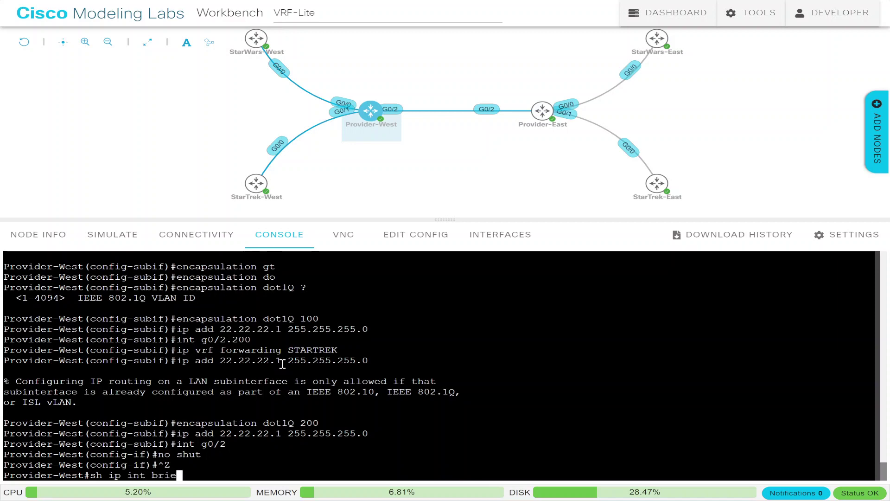
key("Return")
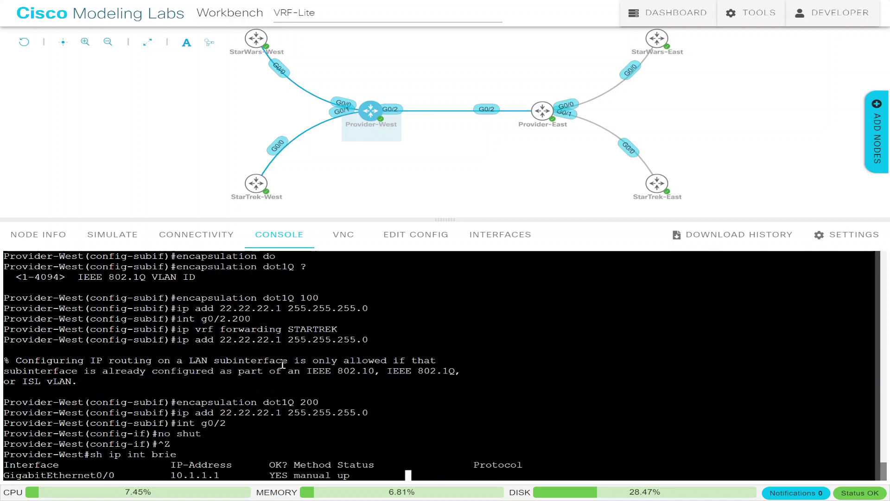
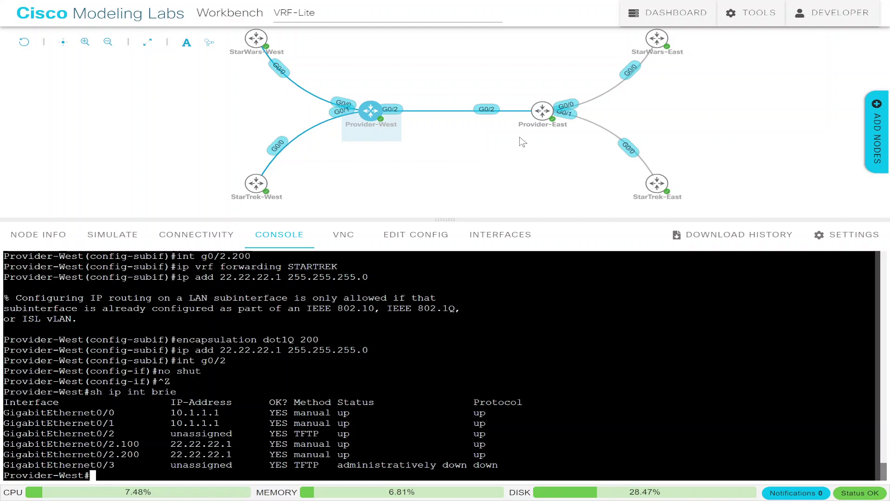
- Switch to the Provider-East console and create subinterface g0/2.100 with "int g0/2.100"
mouse_move(537, 116)
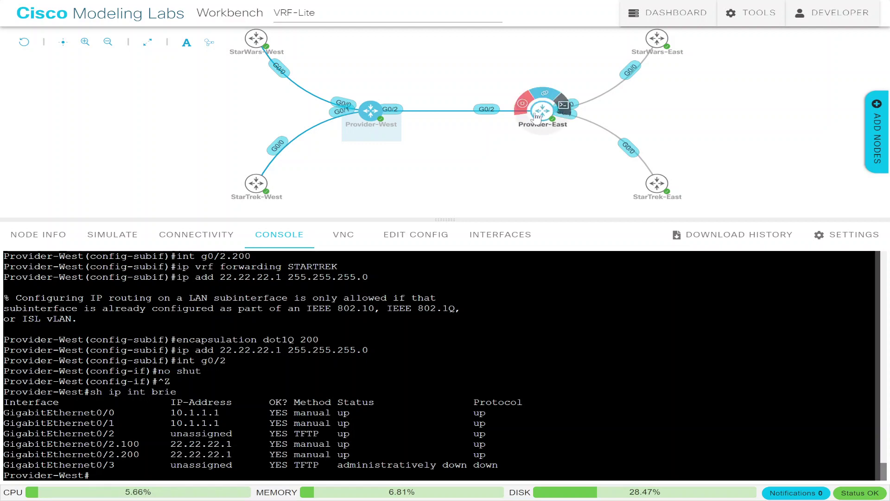
left_click(536, 116)
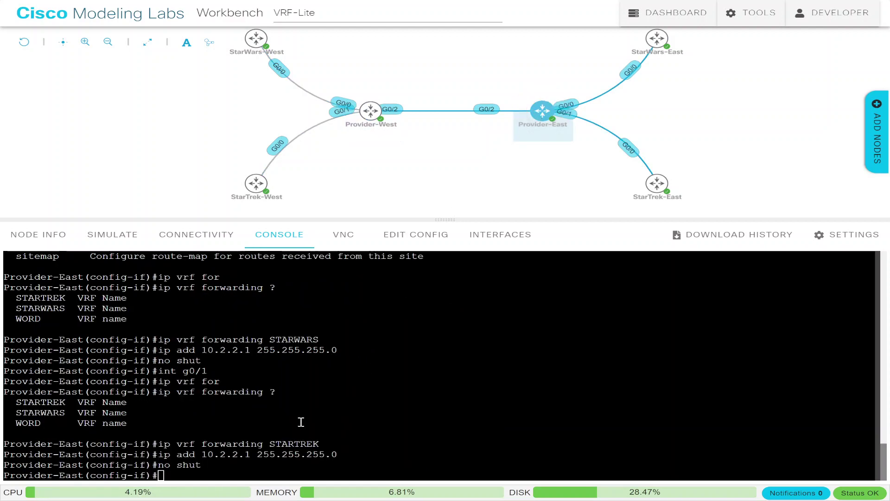
type("int g0")
type("/2")
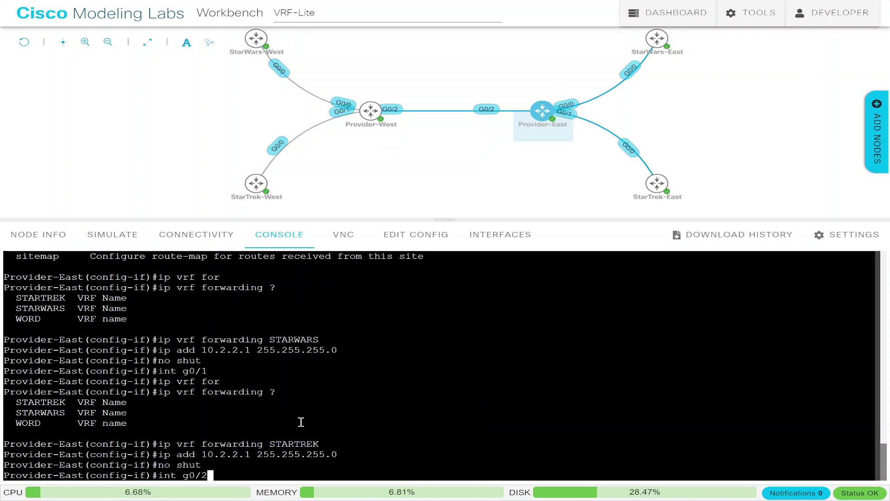
key("Return")
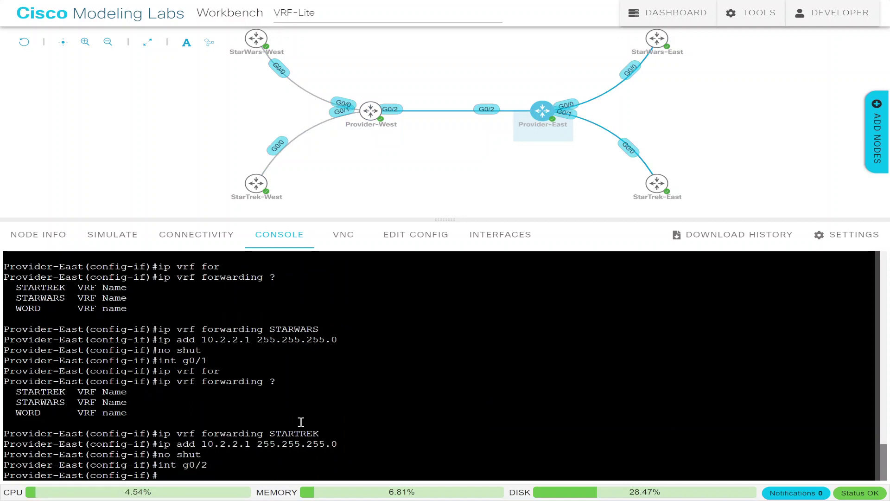
type("int g0/2.100")
key("Return")
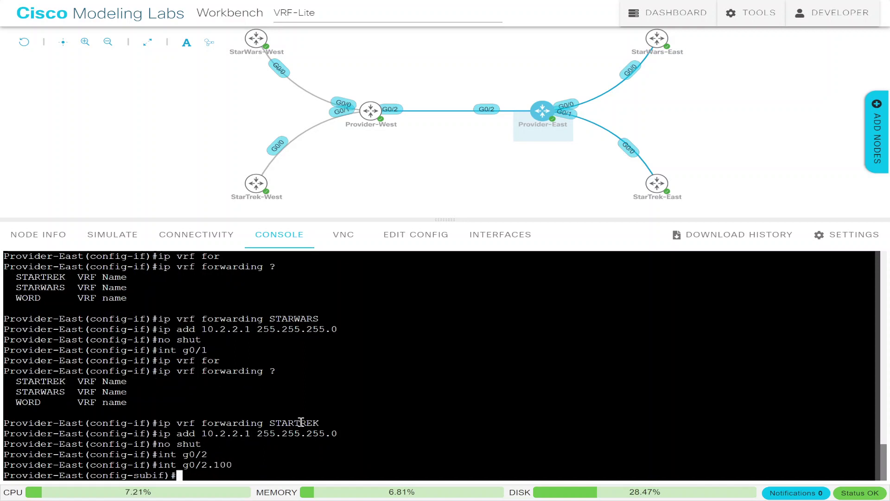
- List the available VRF names and assign subinterface g0/2.100 to STARWARS with "ip vrf forwarding STARWARS"
type("ip vr")
key("Tab")
type("for")
key("Tab")
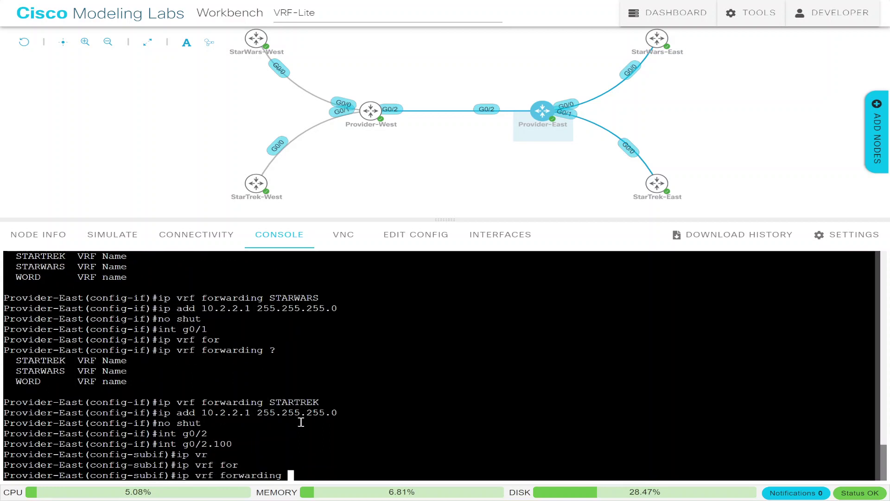
type("?STA")
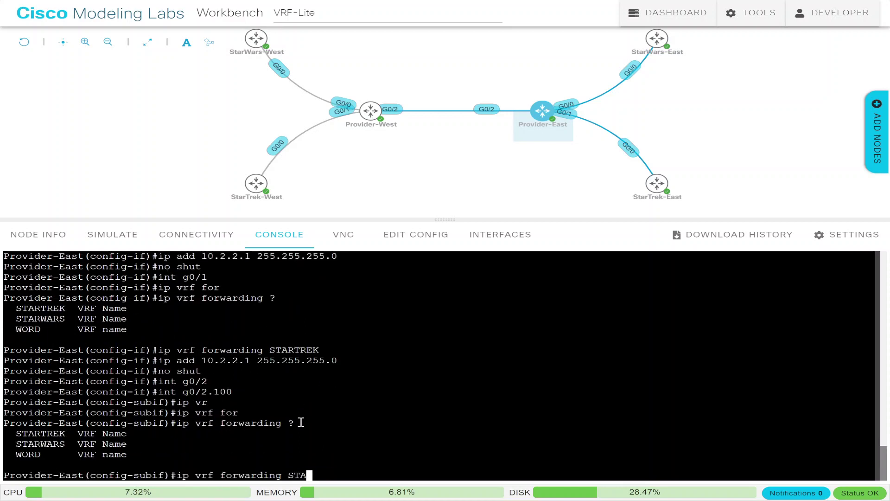
type("RWARS")
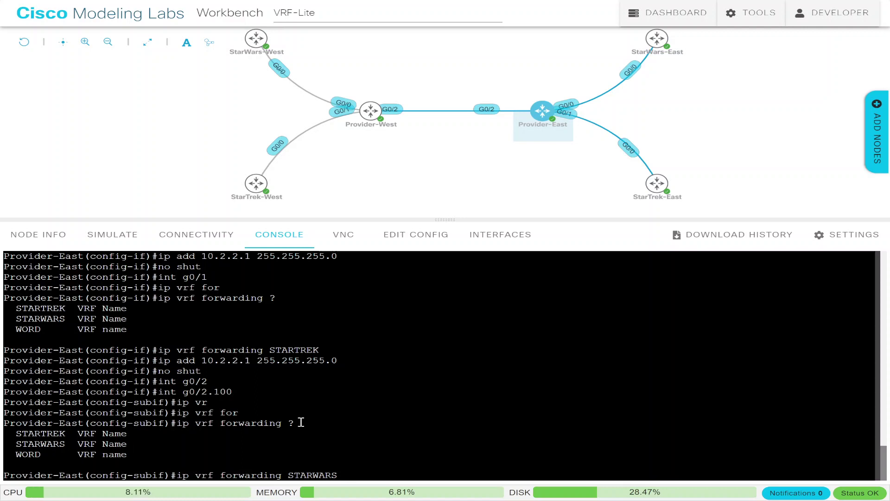
key("Return")
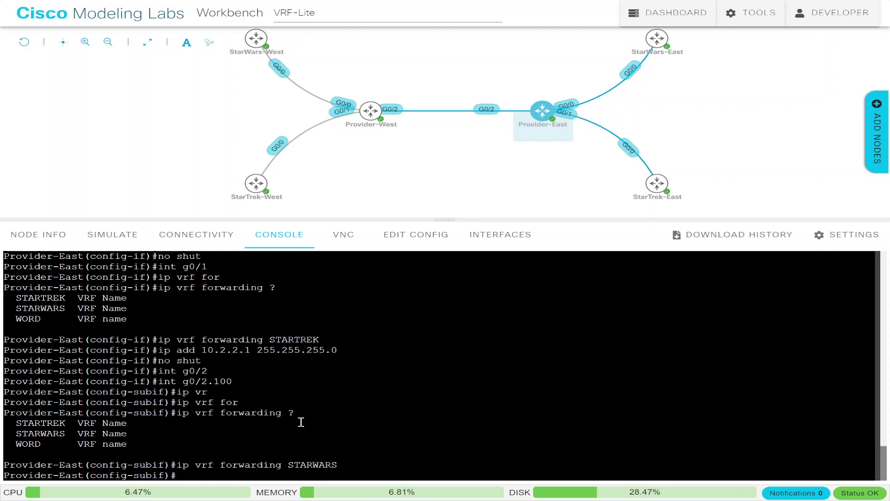
- Set 802.1Q encapsulation with VLAN ID 100 on Provider-East subinterface g0/2.100 using "encapsulation dot1Q 100"
type("enc")
key("Tab")
type("q")
key("BackSpace")
type("do")
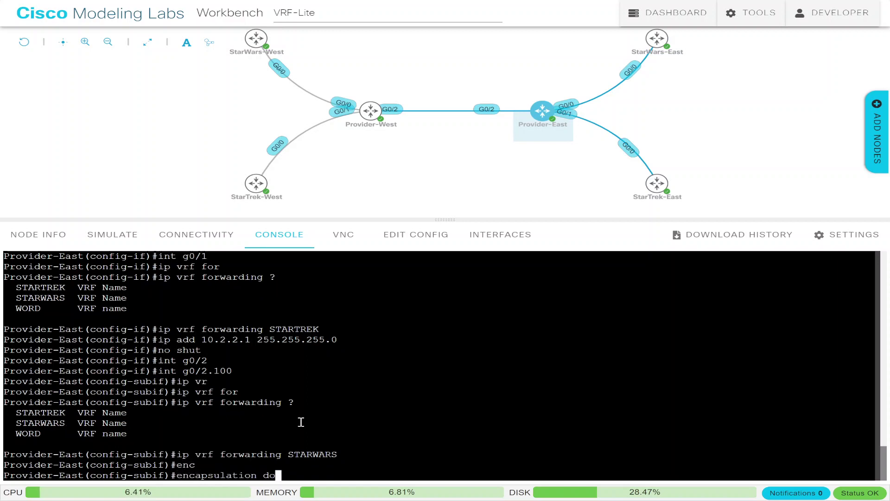
key("Tab")
type("?")
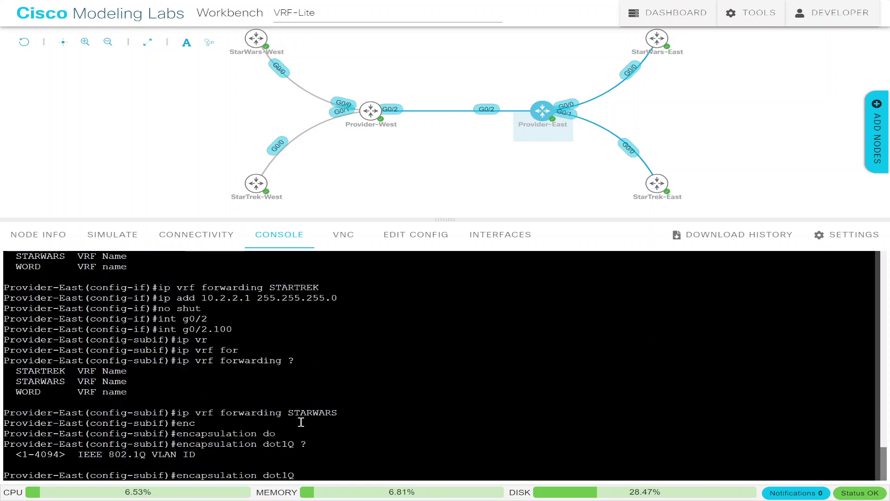
type("100")
key("Return")
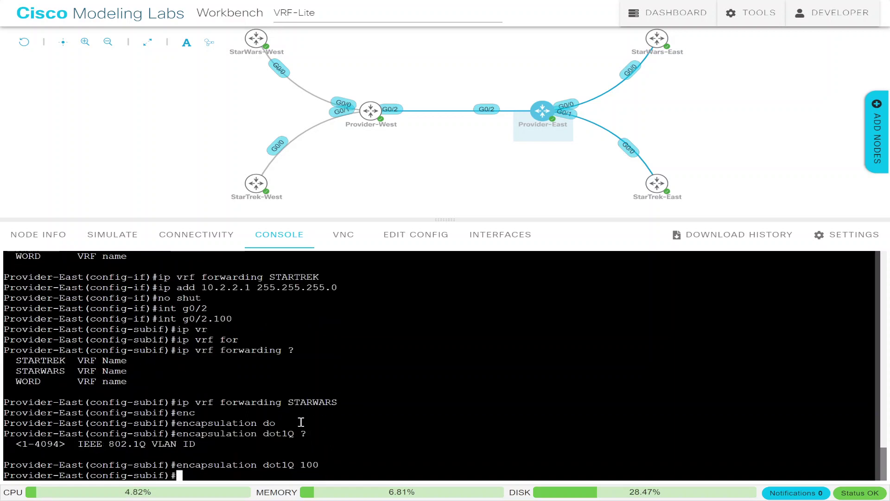
- Begin the address command for Provider-East subinterface g0/2.100 with "ip address 10.2"
type("i")
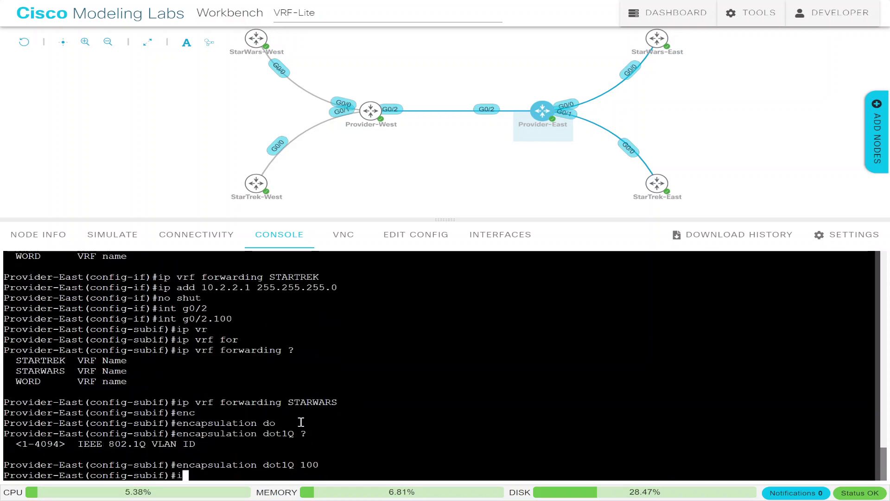
type("p address 10.2")
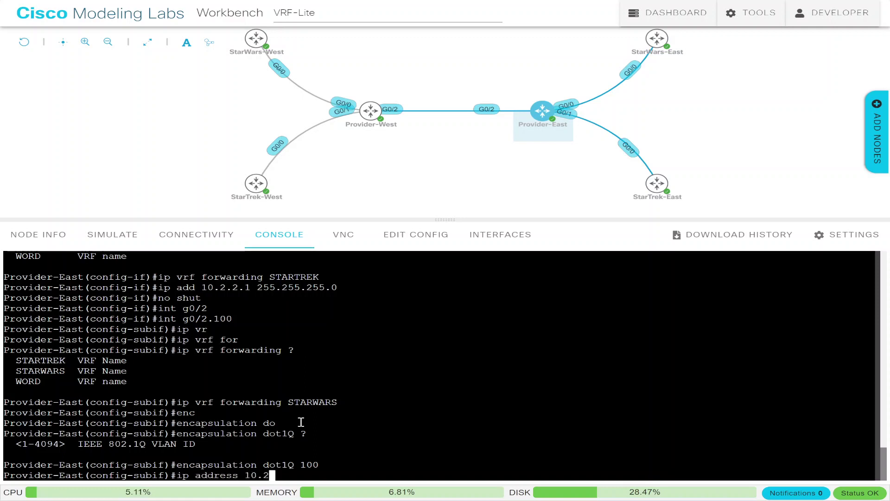
- Assign IP address 22.22.22.2 with mask 255.255.255.0 to Provider-East's subinterface g0/2.100
key("BackSpace")
key("BackSpace")
key("BackSpace")
key("BackSpace")
type("22.22")
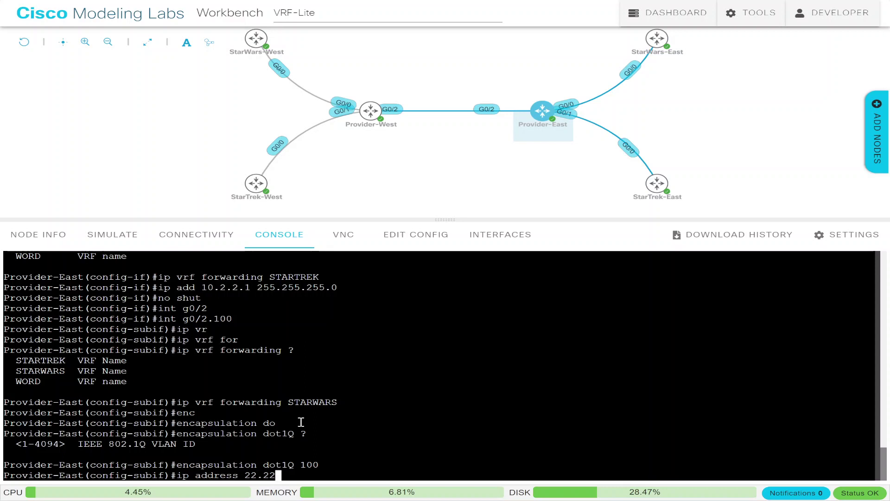
type(".22.2")
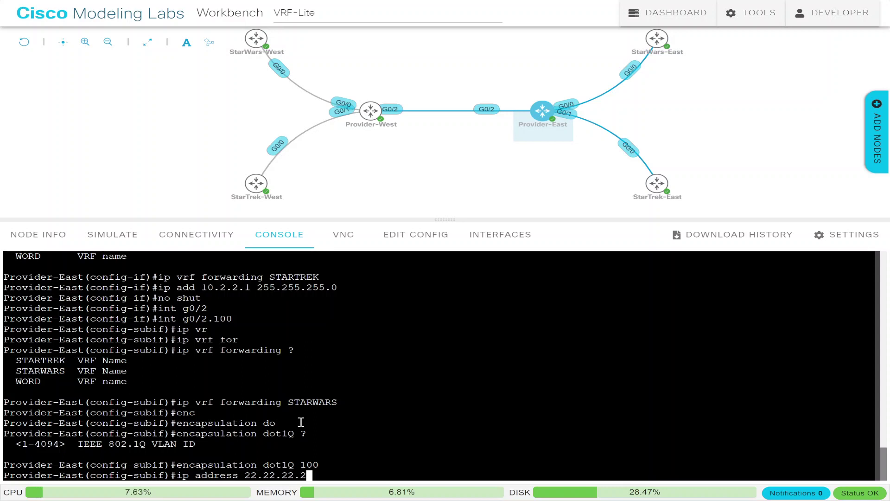
type(" 255.255.25")
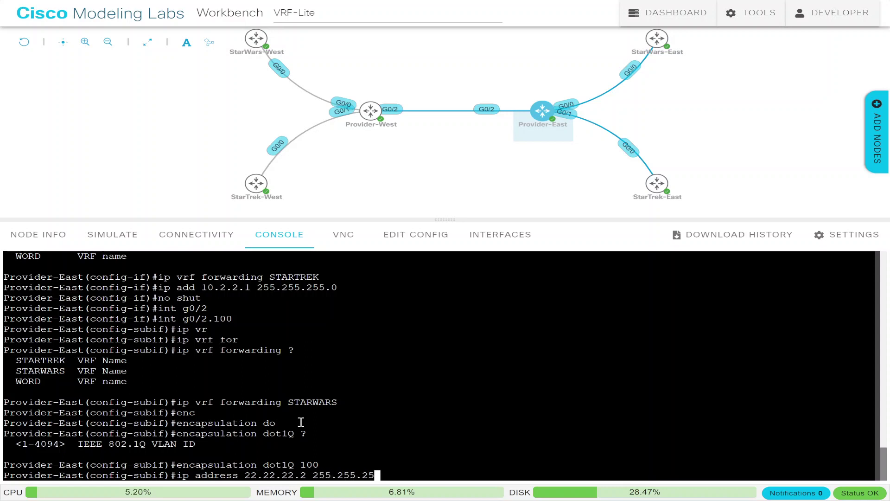
type("5.0")
key("Return")
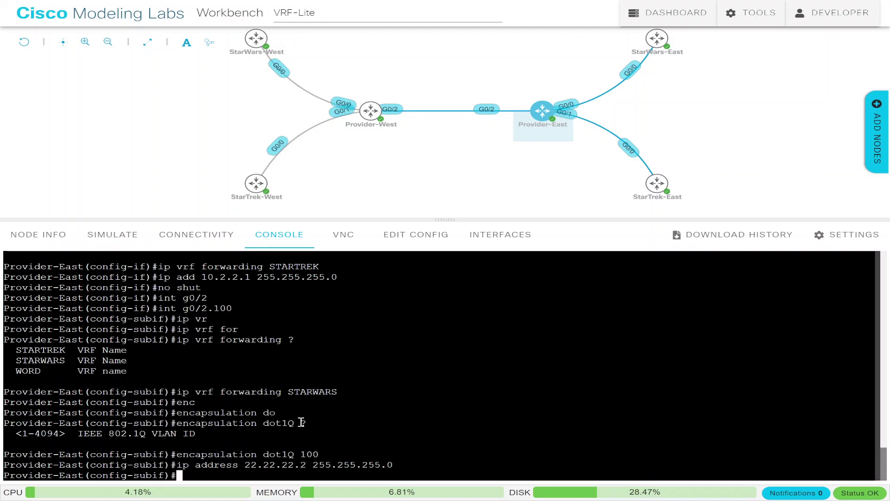
- Create subinterface g0/2.200 on Provider-East and set its encapsulation to dot1Q VLAN 200, checking the allowed VLAN ID range
type("int ")
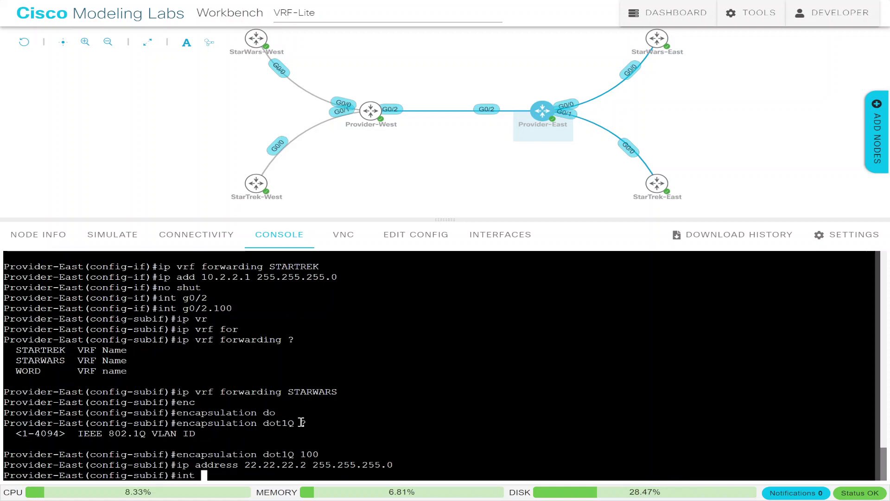
type("g0/2.200")
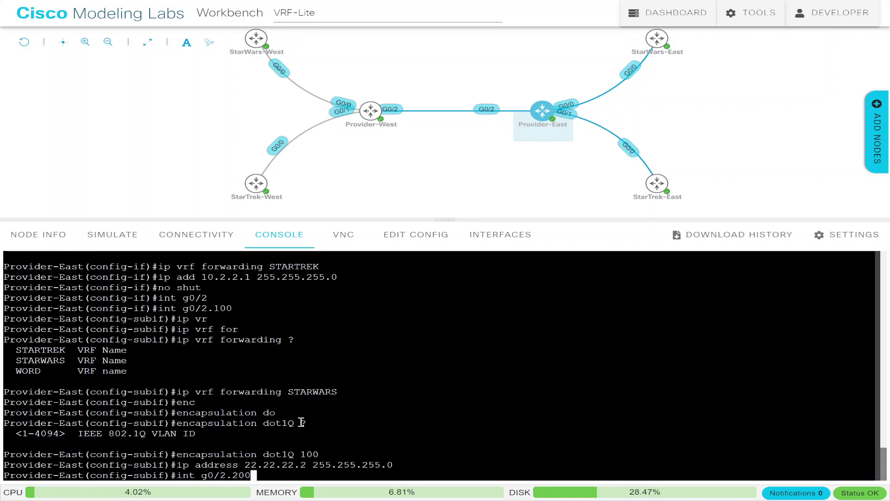
key("Return")
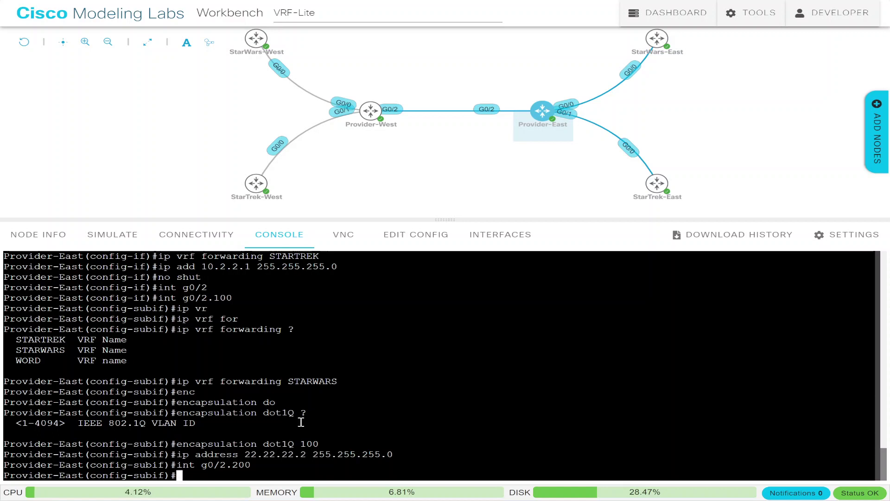
key("Up")
key("Up")
key("Up")
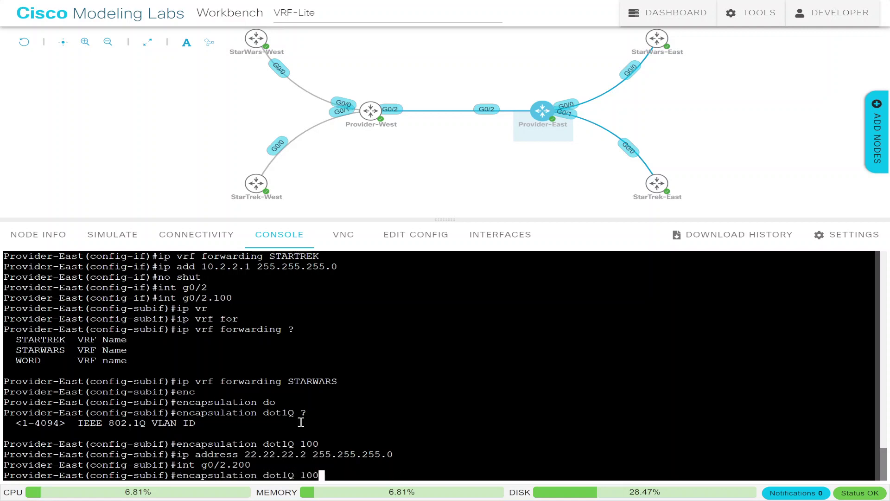
key("BackSpace")
key("BackSpace")
key("BackSpace")
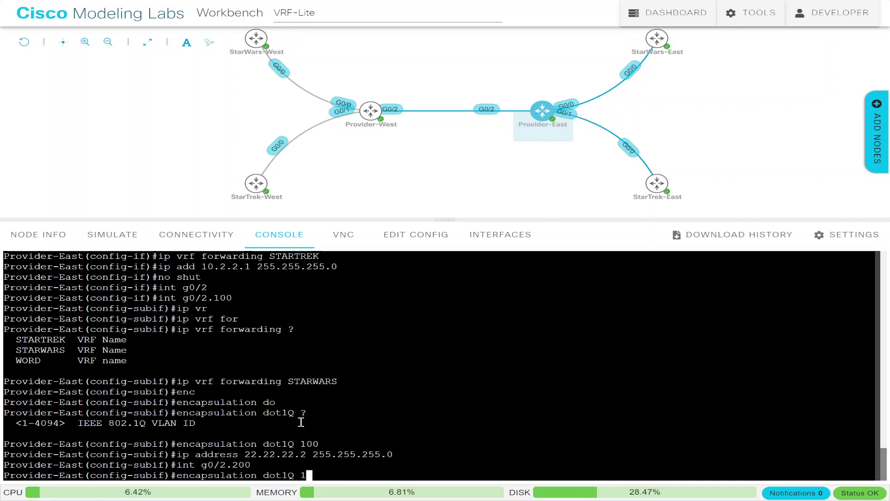
type("200")
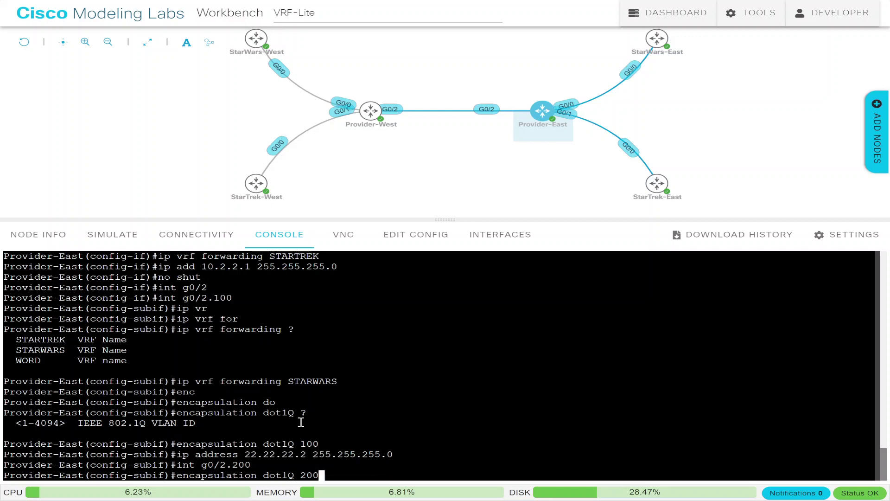
key("BackSpace")
key("BackSpace")
key("BackSpace")
type("?")
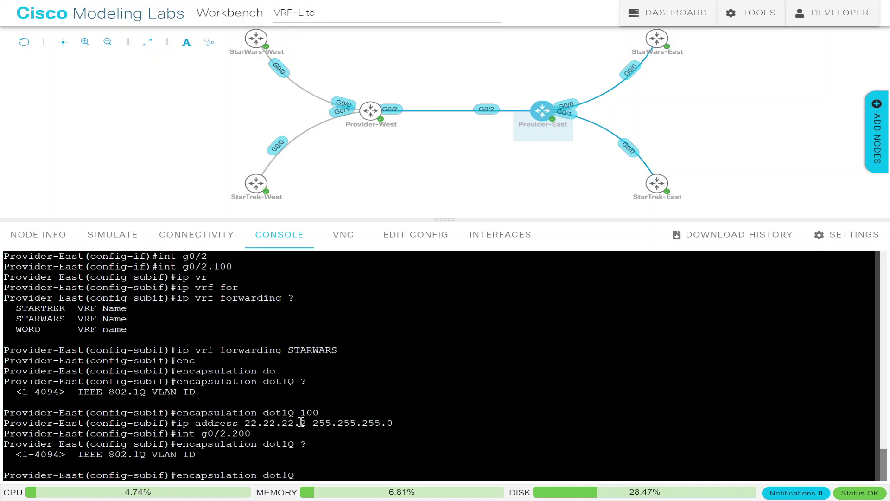
type("200")
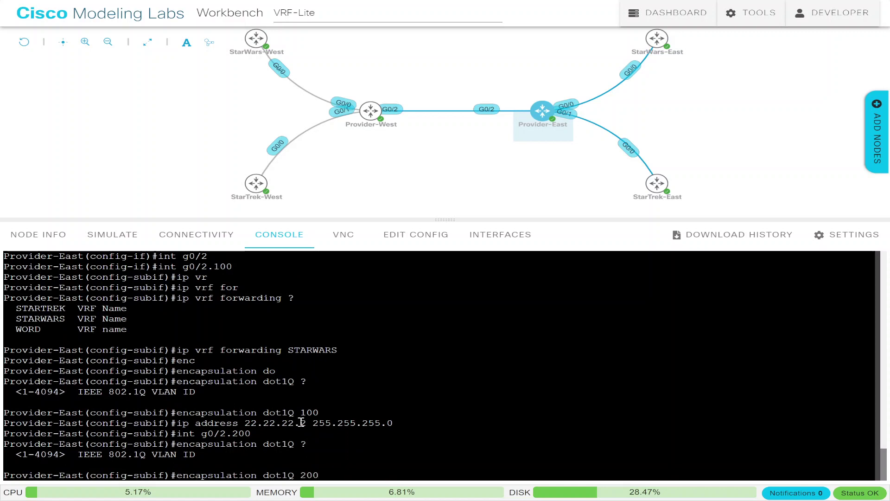
key("Return")
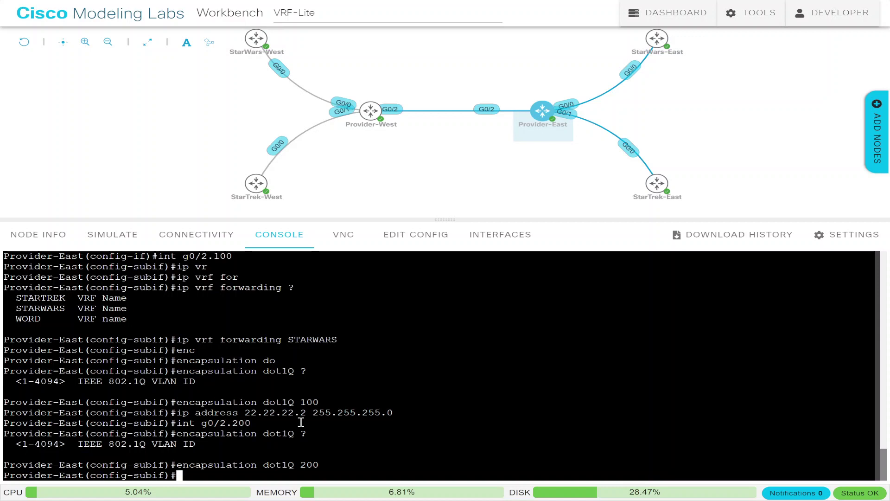
- Place subinterface g0/2.200 in the STARTREK VRF with ip vrf forwarding
key("Up")
key("Up")
key("Up")
key("Up")
key("Up")
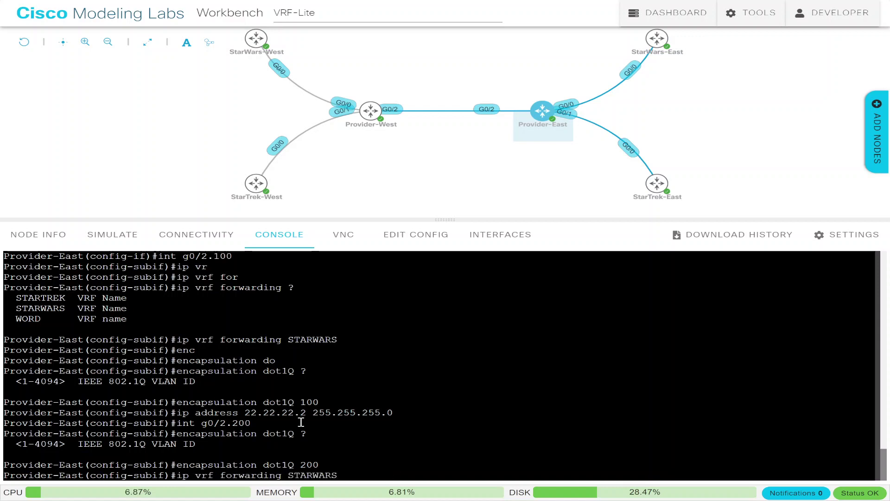
key("BackSpace")
key("BackSpace")
key("BackSpace")
key("BackSpace")
type("TREK")
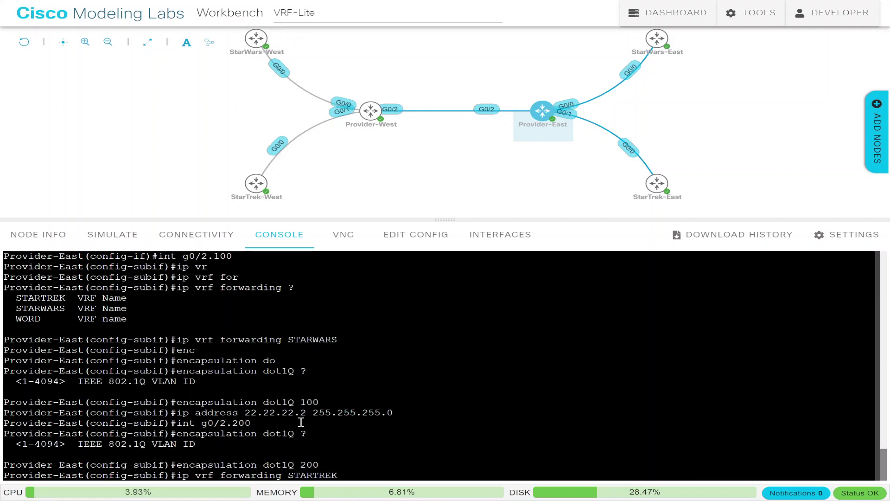
key("Return")
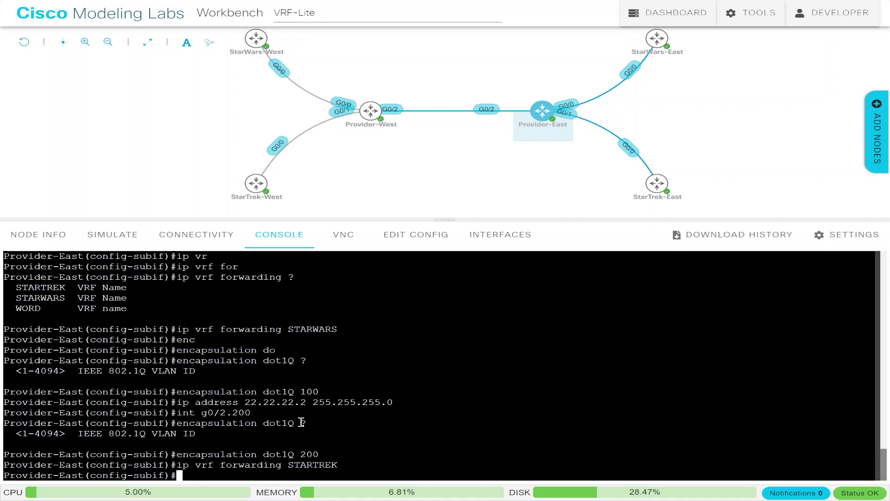
- Assign IP address 22.22.22.2 with mask 255.255.255.0 to subinterface g0/2.200
key("Up")
key("Up")
key("Up")
key("Up")
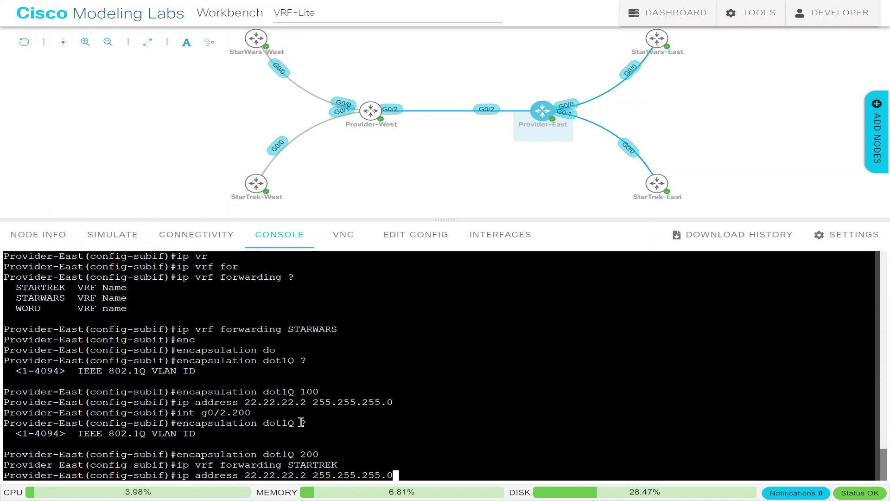
key("Return")
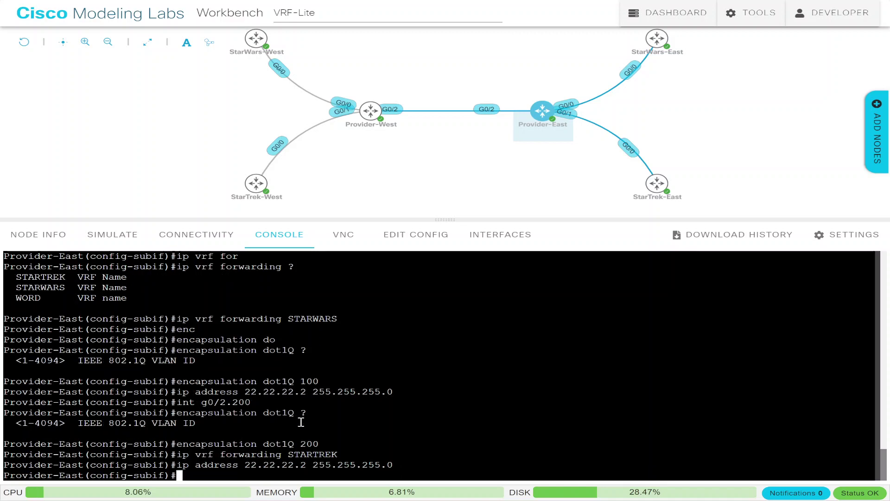
- Enable the physical interface g0/2 with no shut and leave configuration mode
type("int g0/2")
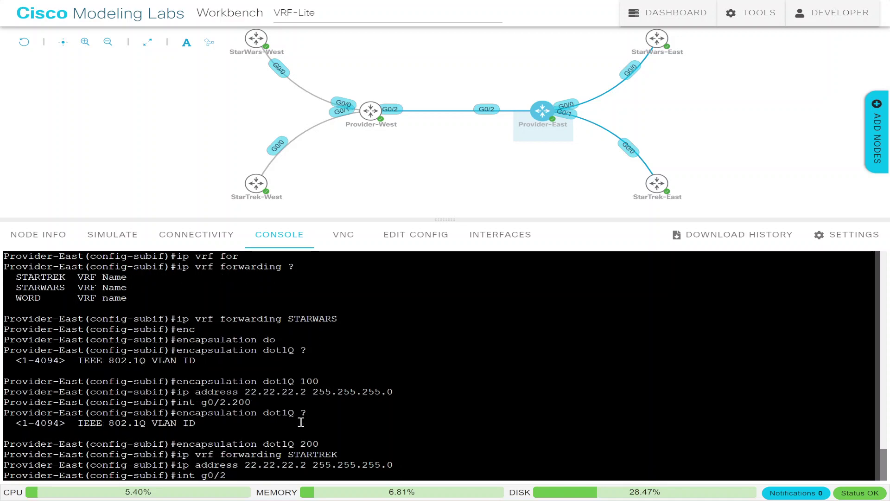
key("Return")
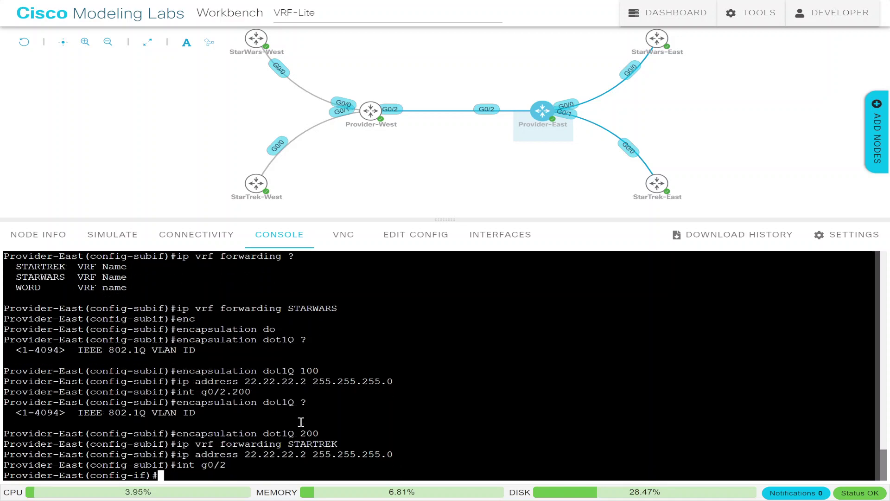
type("no shut")
key("Return")
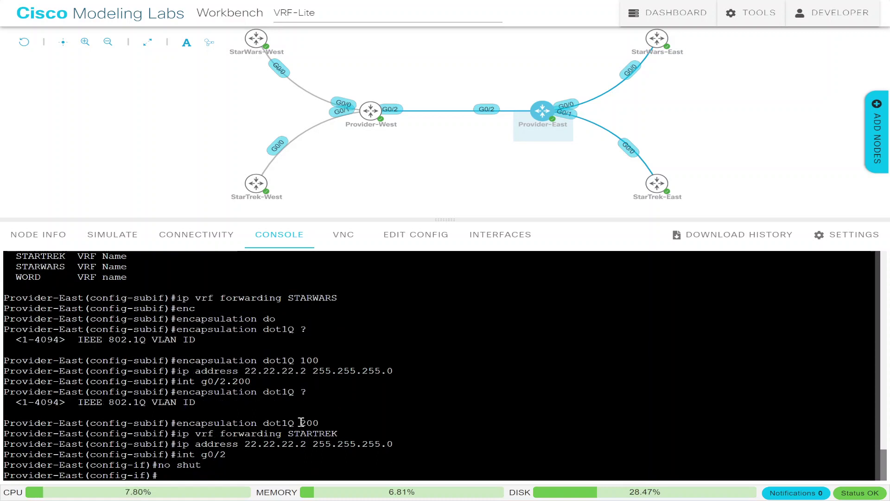
key("ctrl+z")
- Show the brief IP interface summary on Provider-East and compare the addresses of g0/0, g0/1 and the two g0/2 subinterfaces
type("sh ip int rb")
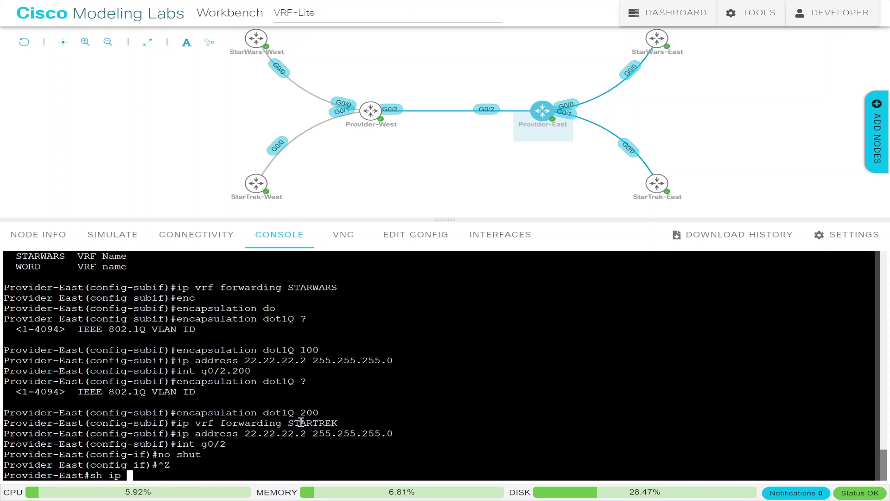
key("BackSpace")
key("BackSpace")
type("brie")
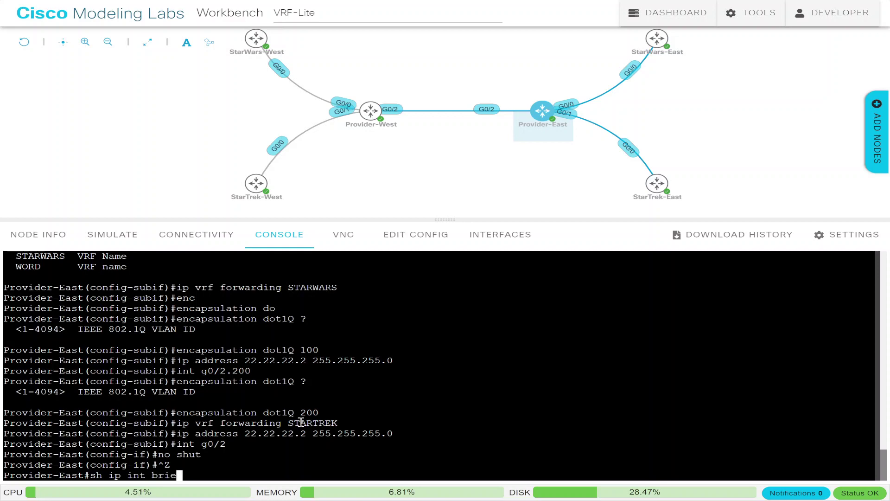
key("Return")
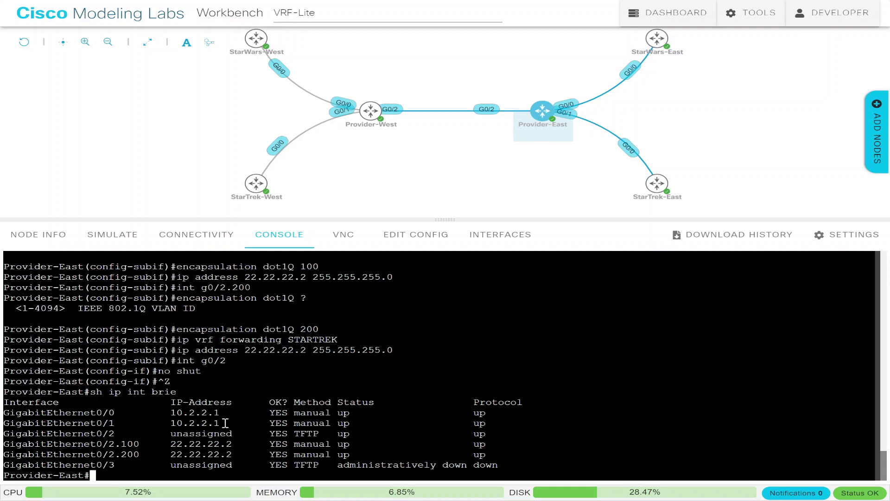
left_click_drag(225, 422, 159, 410)
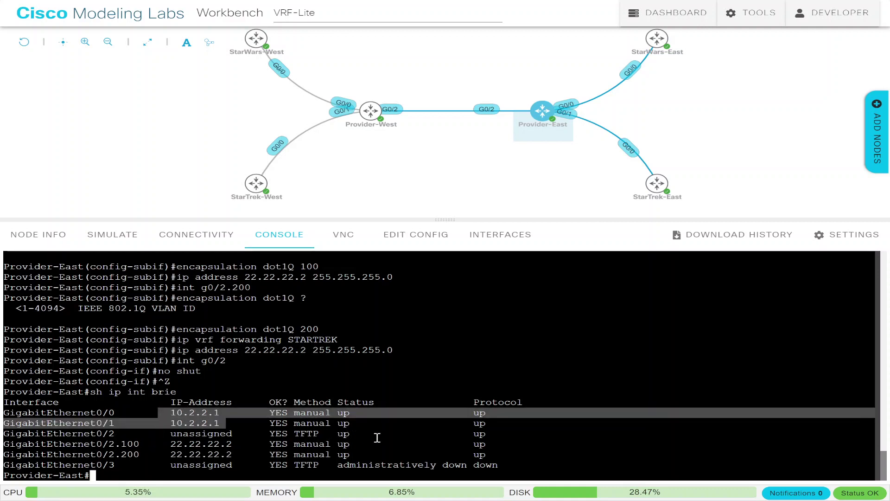
left_click_drag(96, 444, 230, 455)
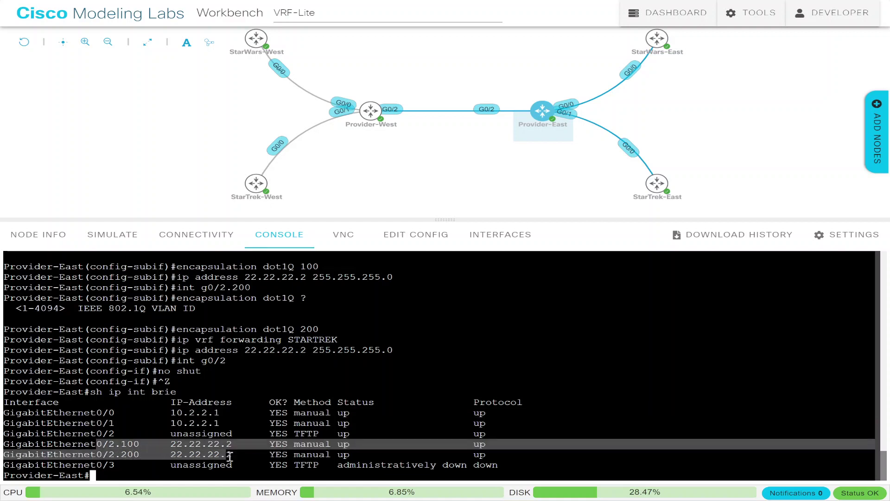
left_click(240, 456)
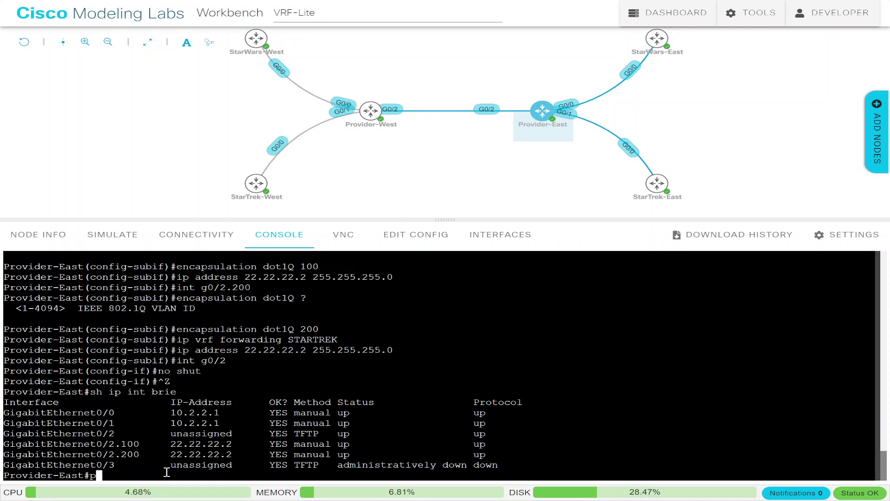
- Ping 22.22.22.1 from Provider-East without specifying a VRF
type("ping ")
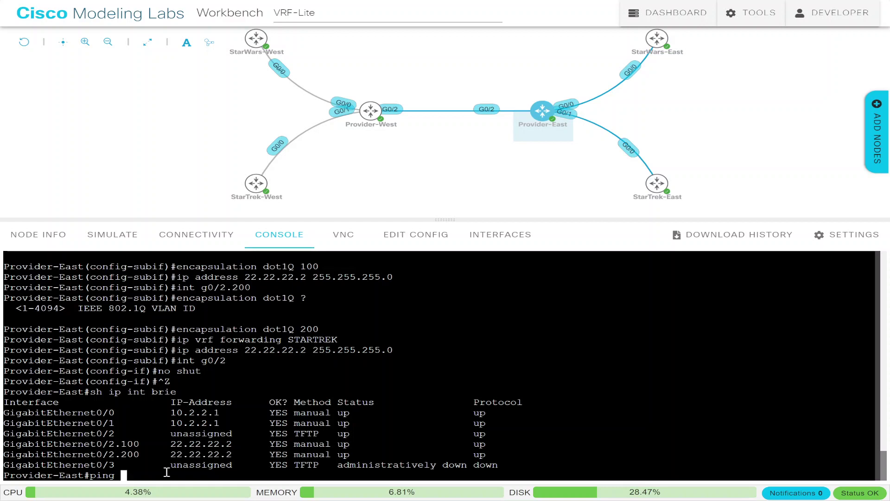
type("22.22.22.1")
key("Return")
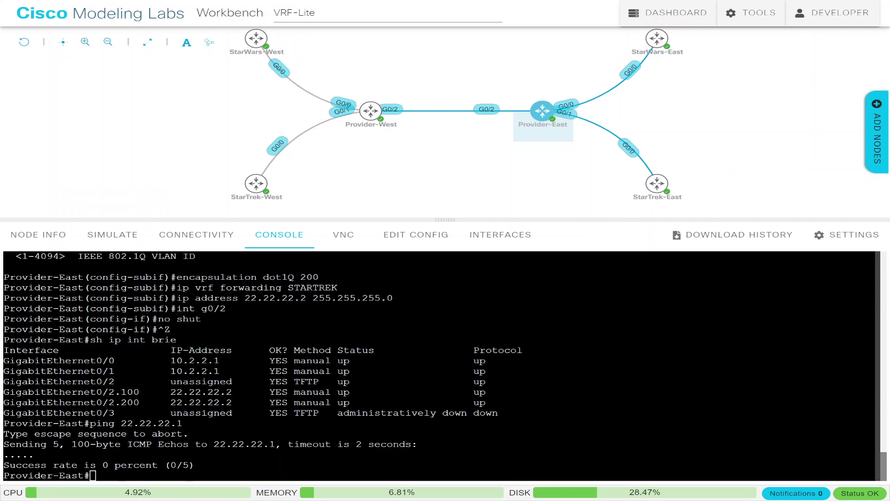
key("Return")
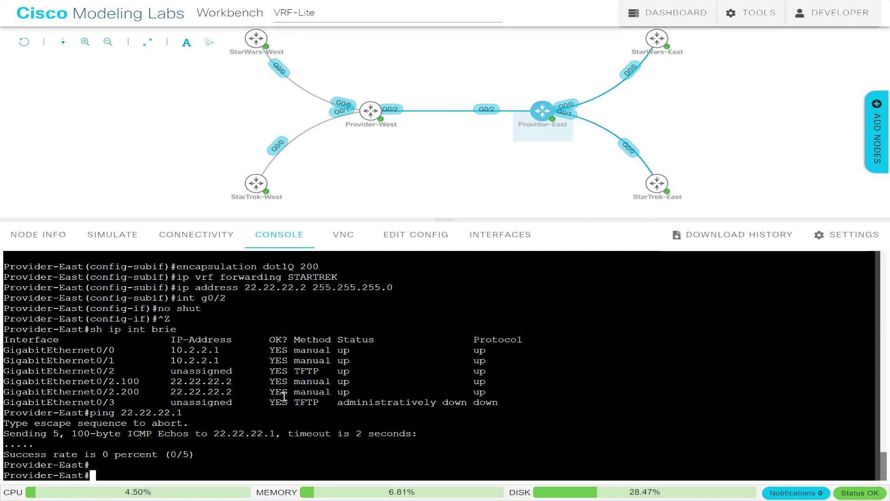
key("Return")
key("Return")
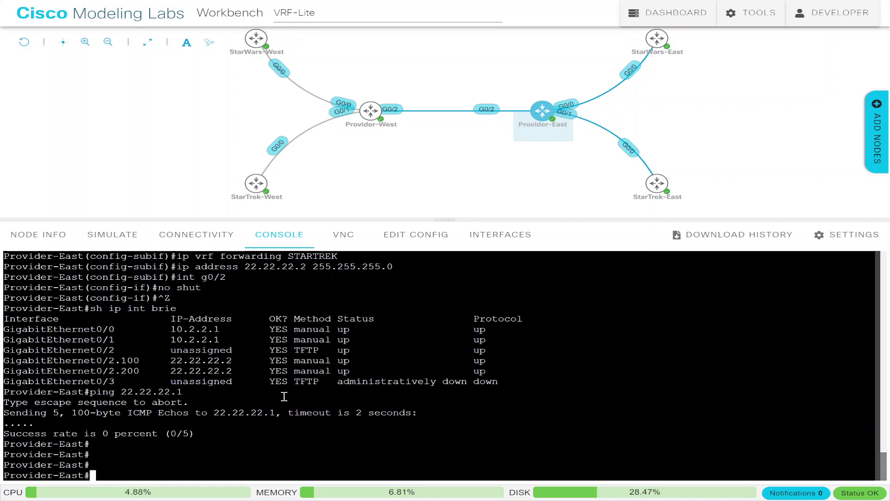
- Show Provider-East's global IP routing table
type("sh ip rout")
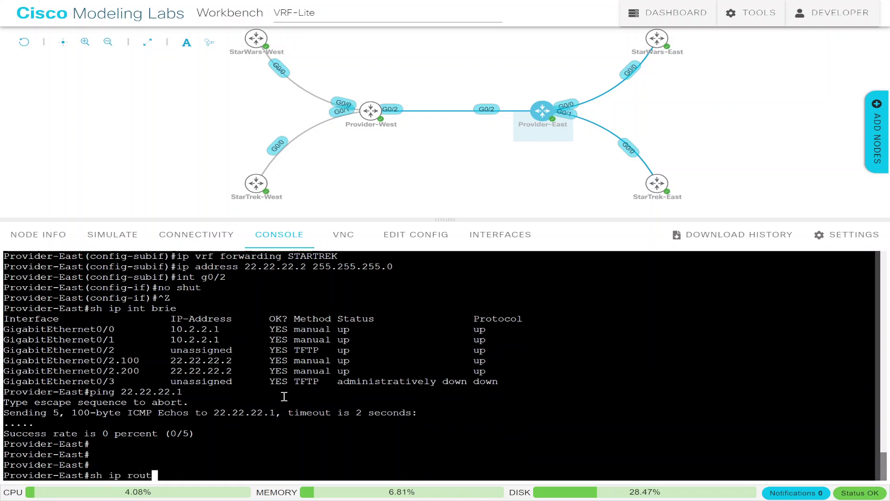
type("e")
key("Return")
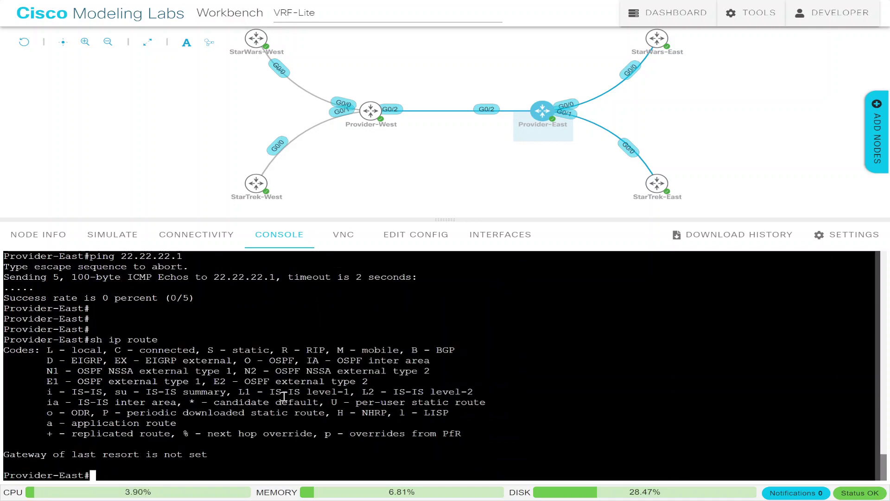
- List the available options of the ping command and highlight the vrf option
type("ping")
type("?")
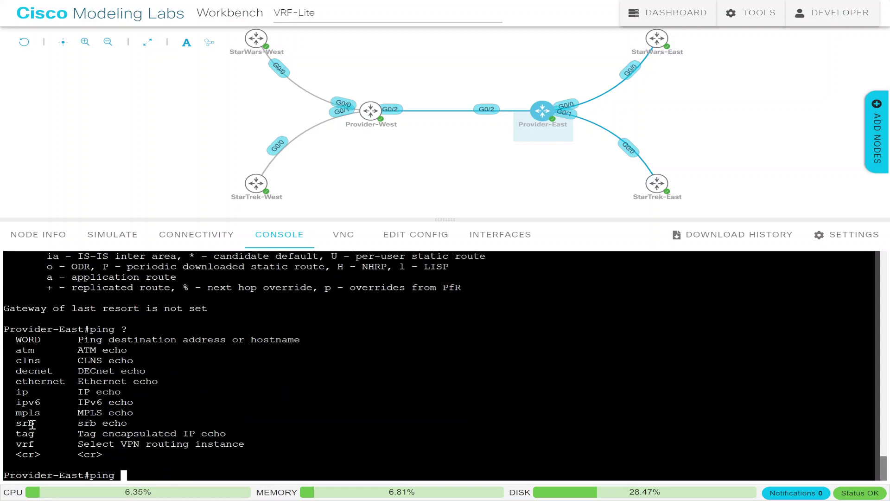
left_click_drag(10, 444, 140, 445)
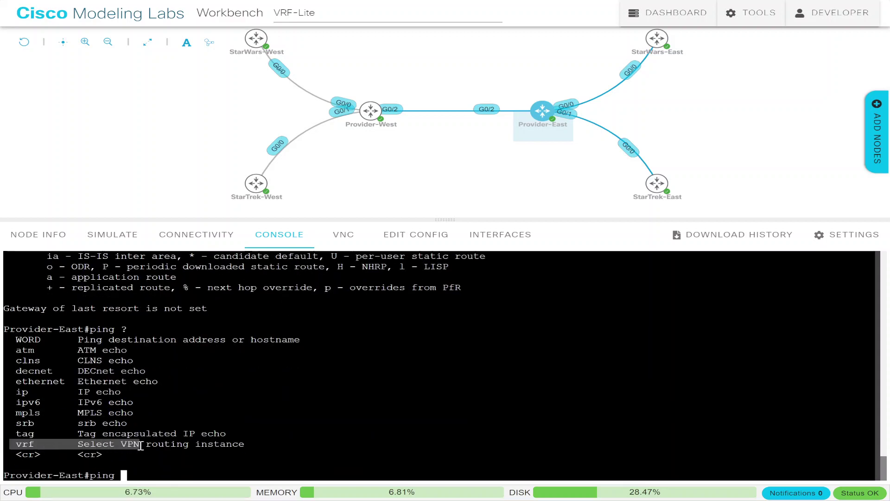
- Ping 22.22.22.1 from Provider-East within VRF STARWARS, checking the command's help for the VRF name and the destination
left_click(160, 460)
type("vr")
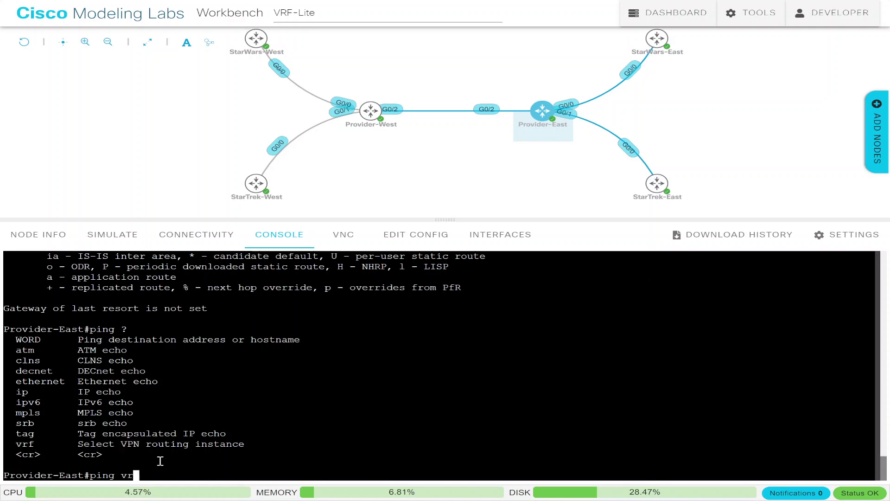
type("f ?")
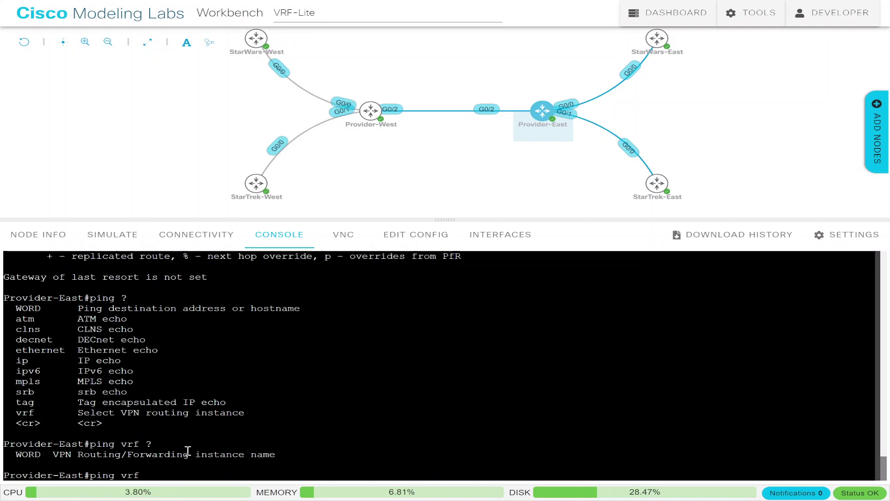
type("ST")
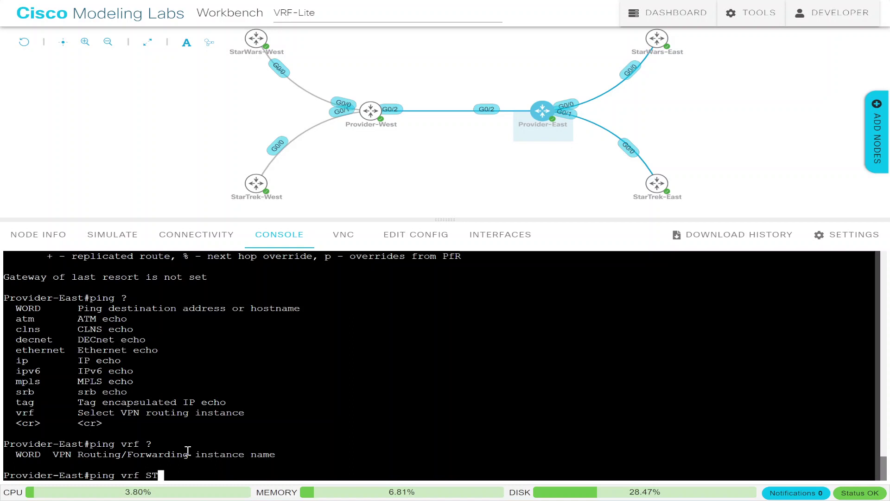
type("ARWARS ")
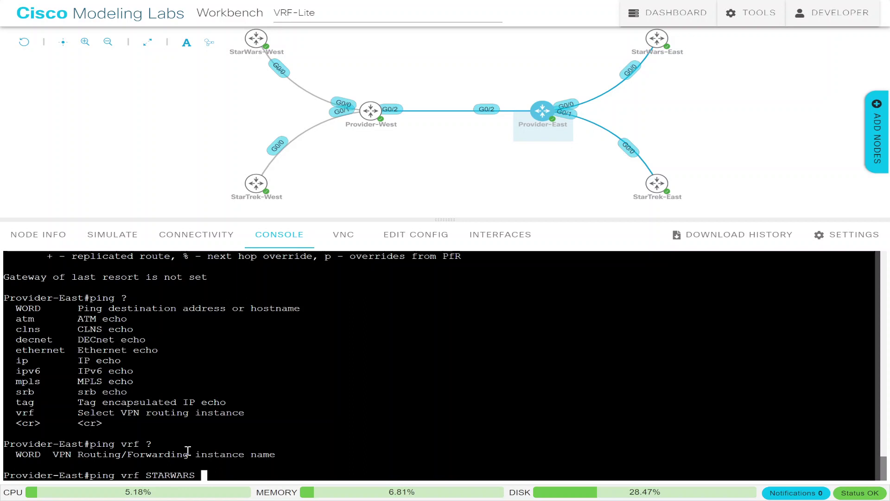
type("?")
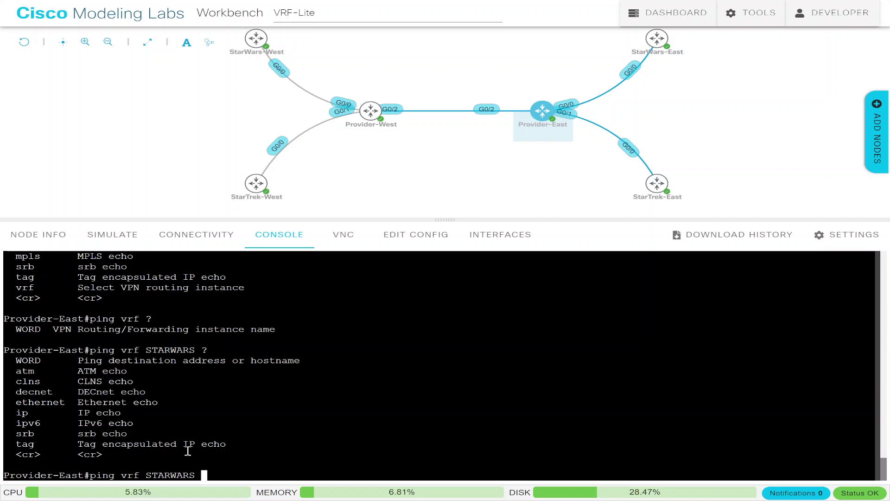
type("22.22.22.1")
key("Return")
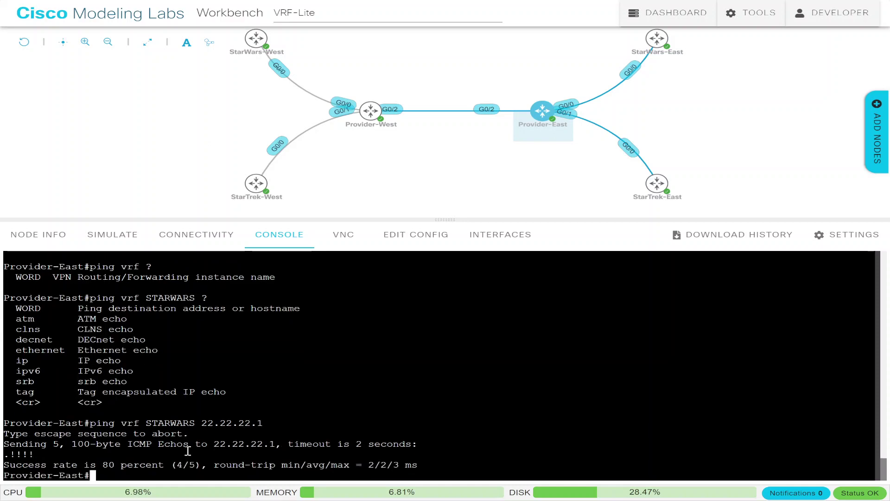
- Repeat the ping to 22.22.22.1 from Provider-East within VRF STARTREK
key("Up")
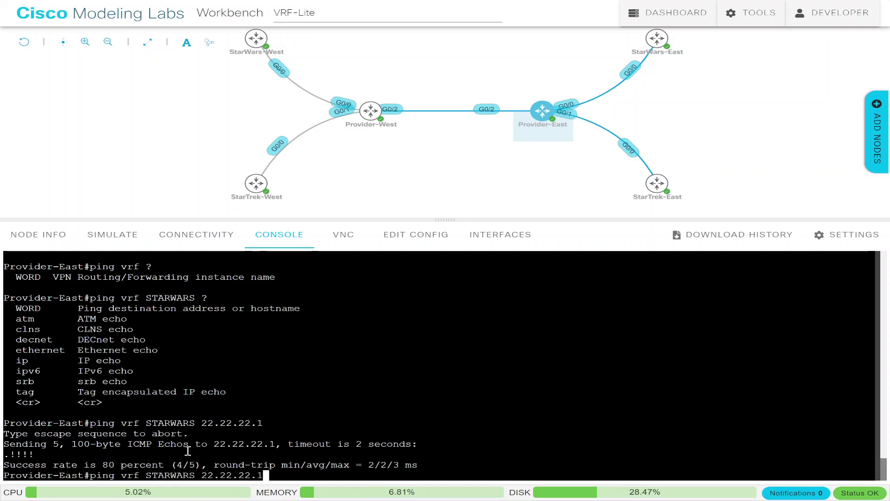
key("Left")
key("Left")
key("Left")
key("Left")
key("Left")
key("Left")
key("Left")
key("Left")
key("Left")
key("Left")
key("Left")
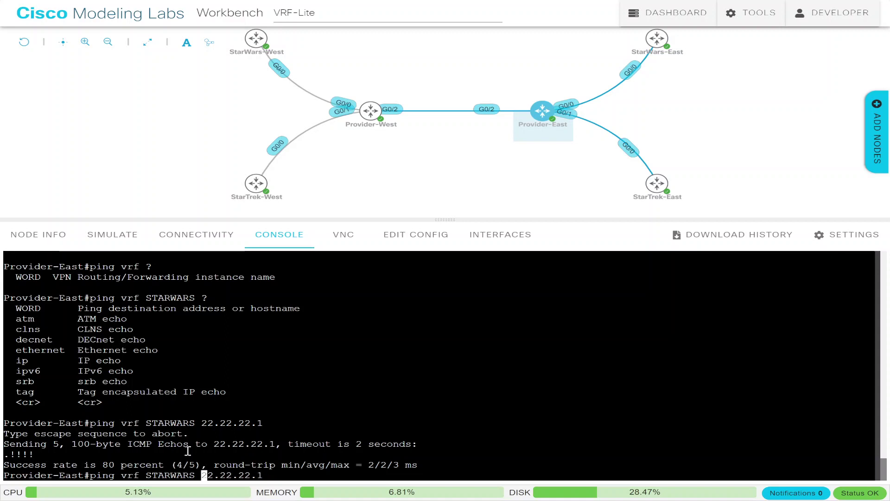
key("BackSpace")
key("BackSpace")
key("BackSpace")
key("BackSpace")
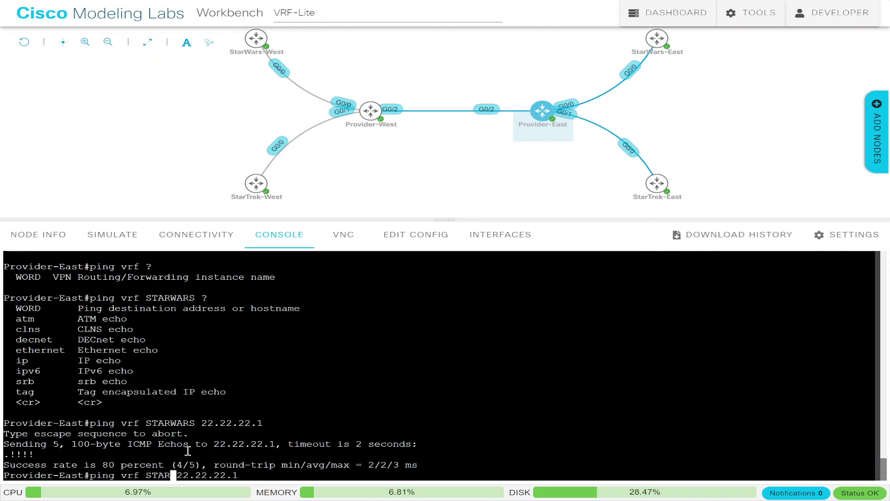
type("TREK")
key("Return")
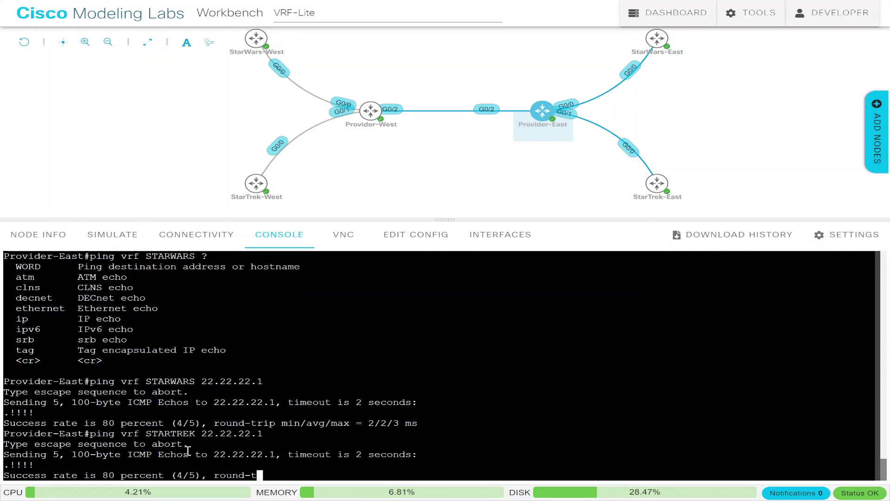
- Try a VRF ping with the VRF name in lowercase, startrek, and examine the router's response
type("ping vrf ")
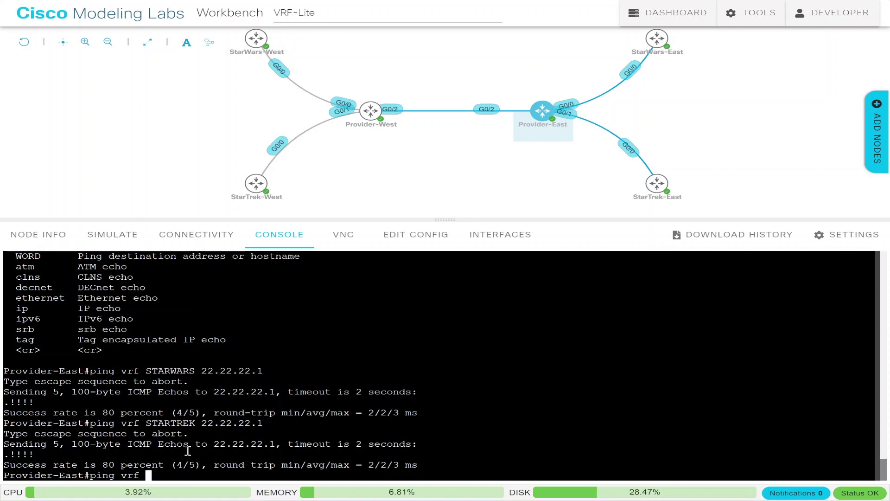
type("startrek")
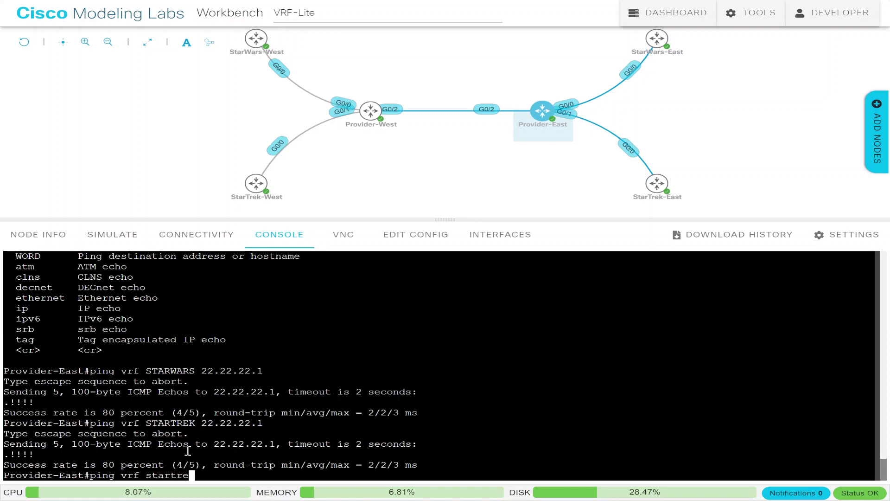
key("Return")
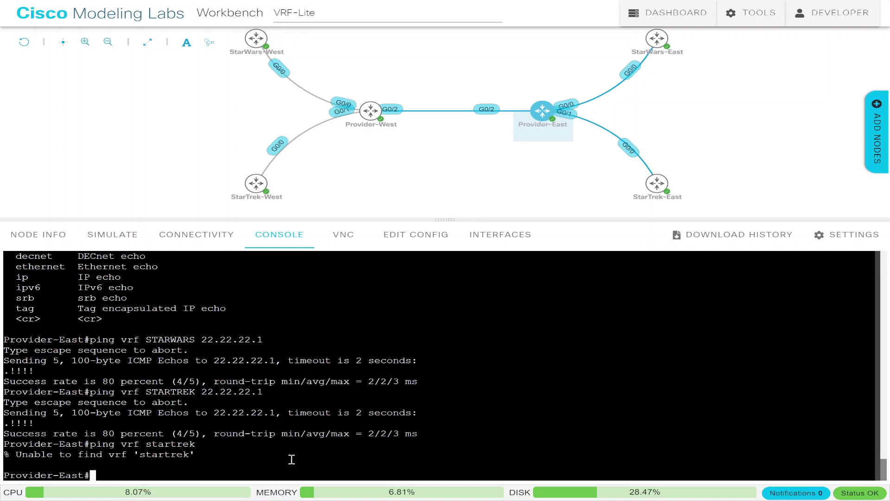
triple_click(167, 453)
left_click(166, 454)
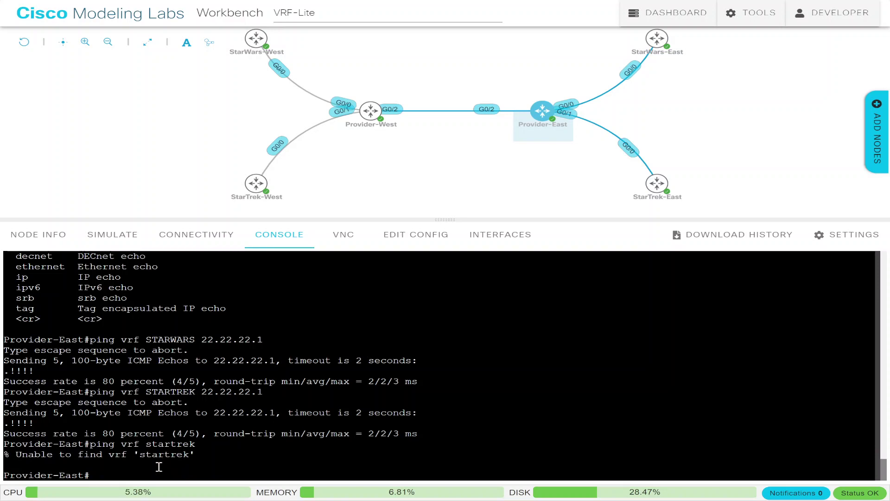
- Run the VRF ping with the name in uppercase, STARTREK, without a destination, and abort it at the protocol prompt
key("Up")
key("BackSpace")
key("BackSpace")
key("BackSpace")
key("BackSpace")
key("BackSpace")
key("BackSpace")
key("BackSpace")
key("BackSpace")
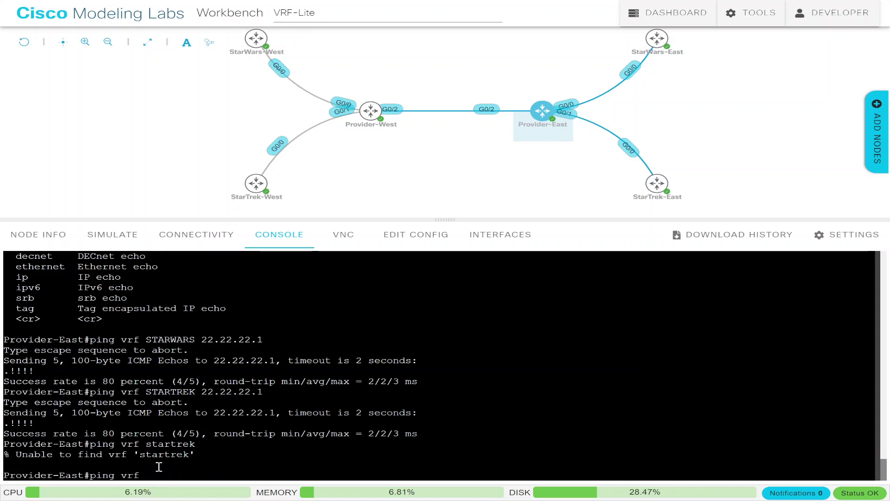
type("STARTREK")
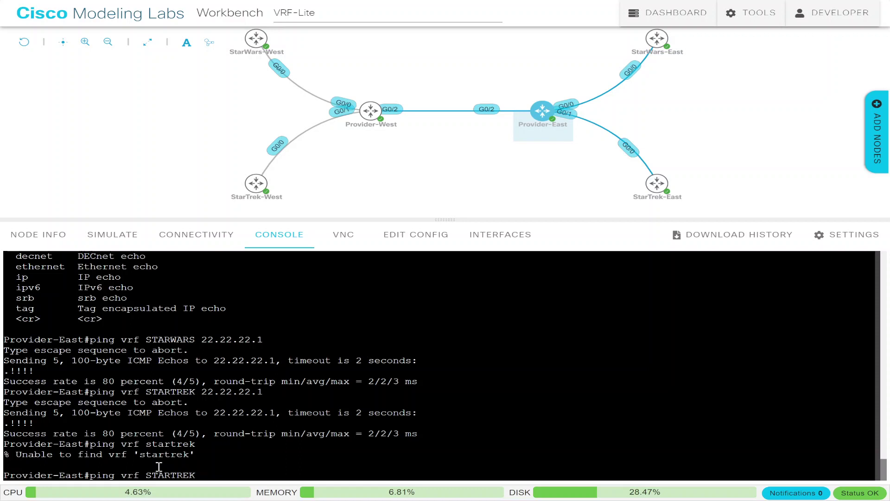
key("Return")
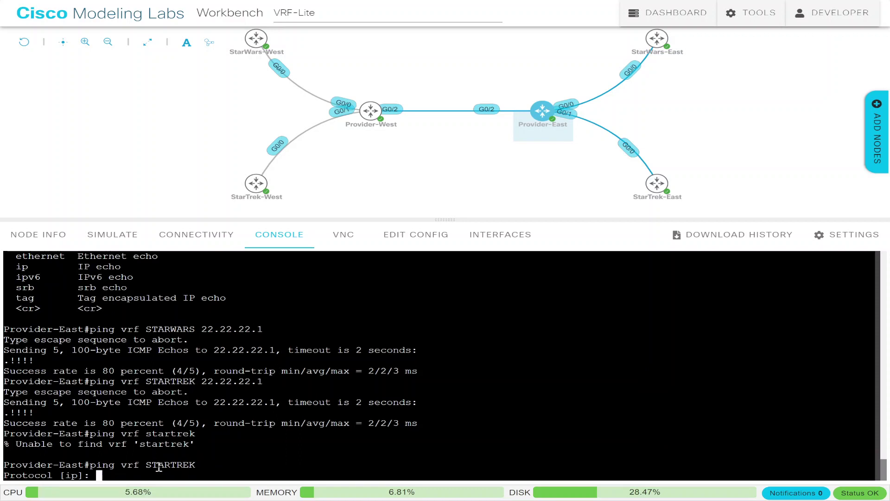
key("ctrl+c")
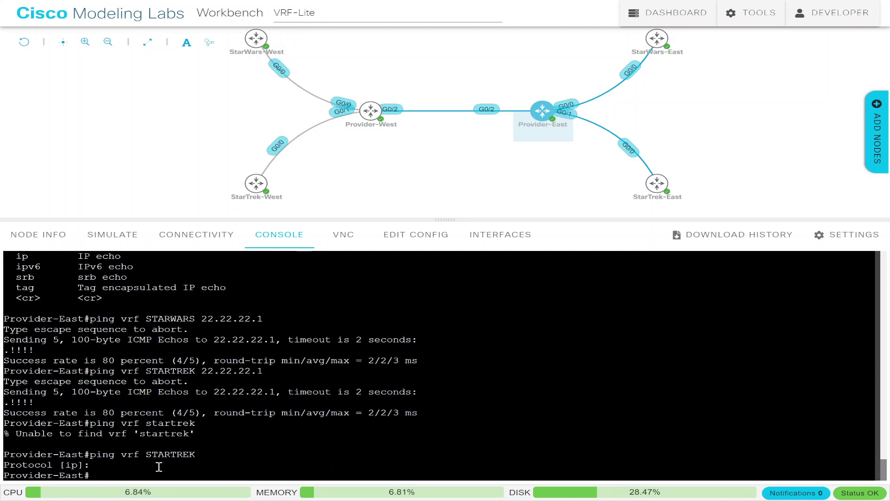
key("Return")
key("Return")
key("Return")
key("Return")
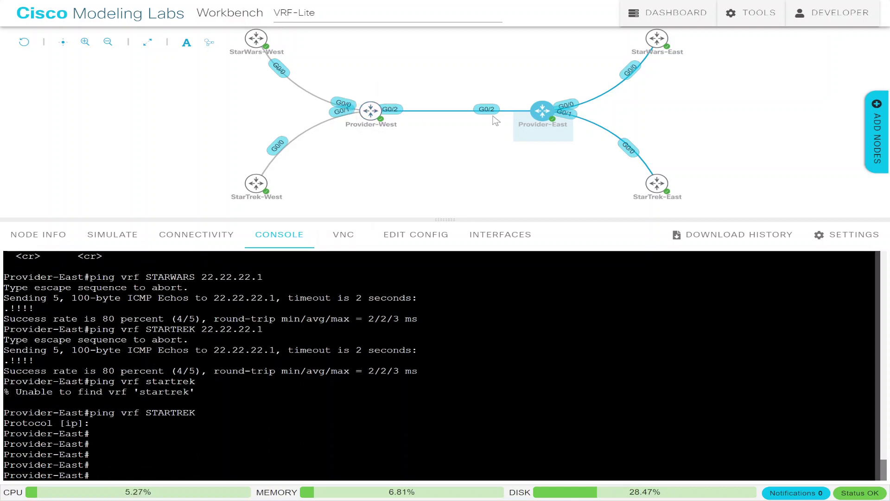
- Enter global configuration mode on Provider-East and list the options of the ip route command
mouse_move(371, 115)
mouse_move(248, 38)
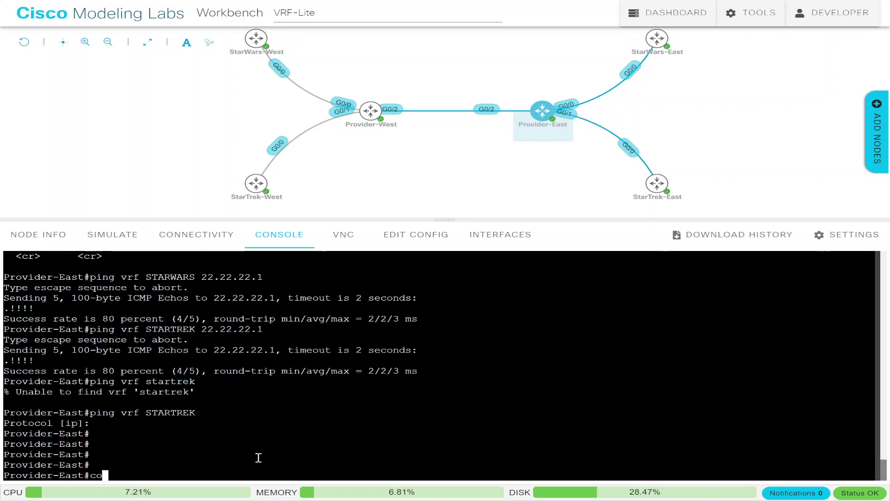
type("conf t")
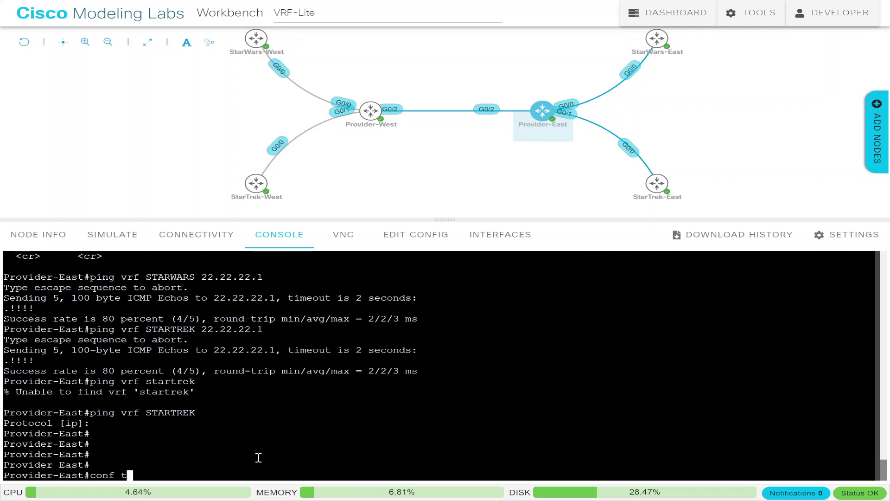
key("Return")
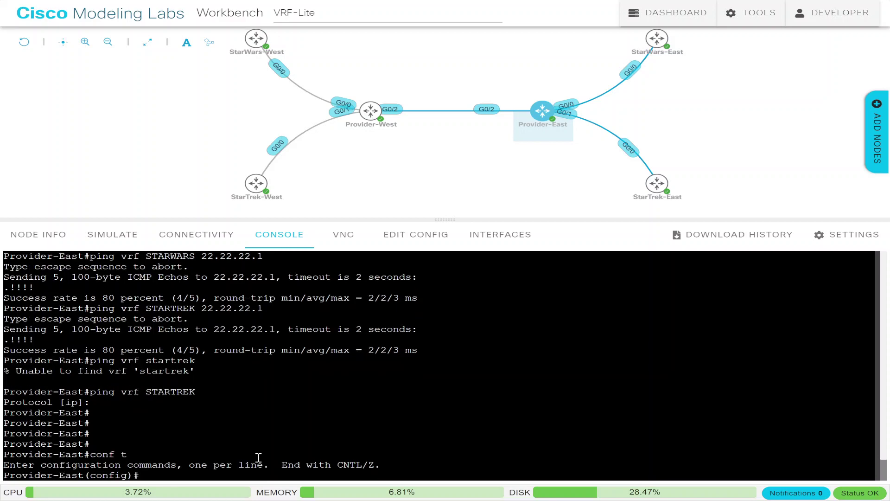
type("ip route")
key("Tab")
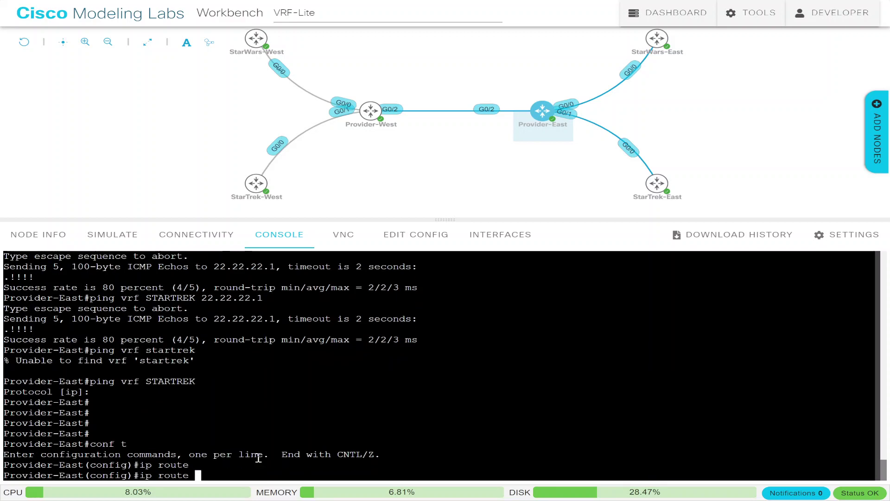
type("?")
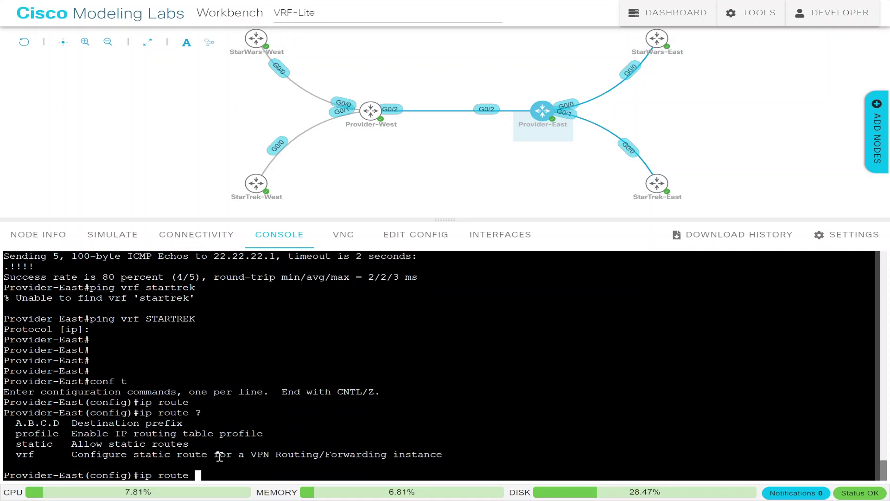
- Add a static default route 0.0.0.0 0.0.0.0 for VRF STARWARS with next hop 22.22.22.1, checking the command's help along the way
type("vrf ")
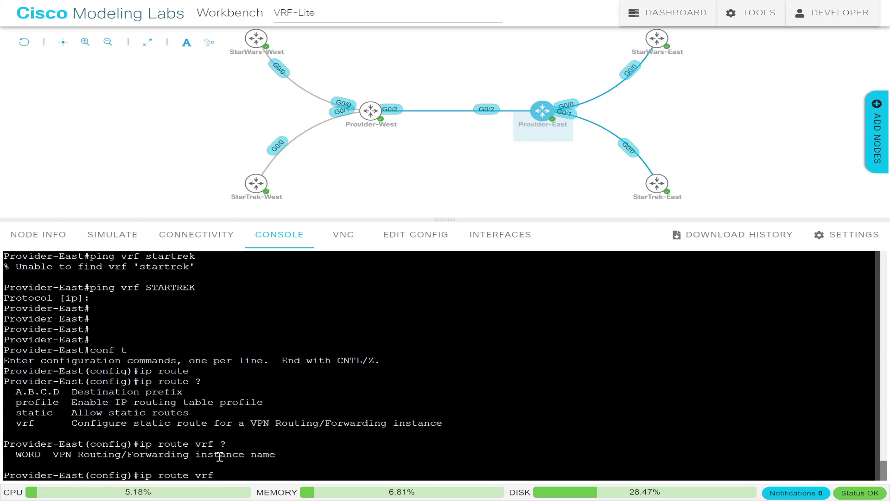
type("?ST")
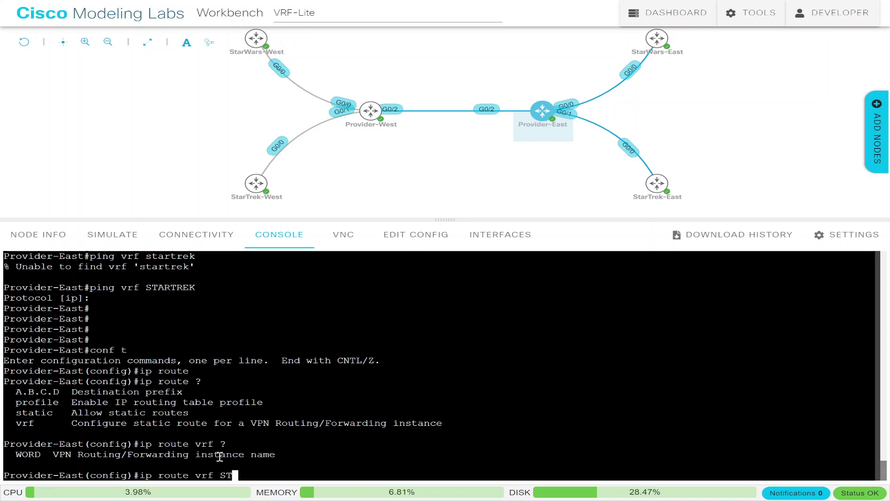
type("ARWARS ")
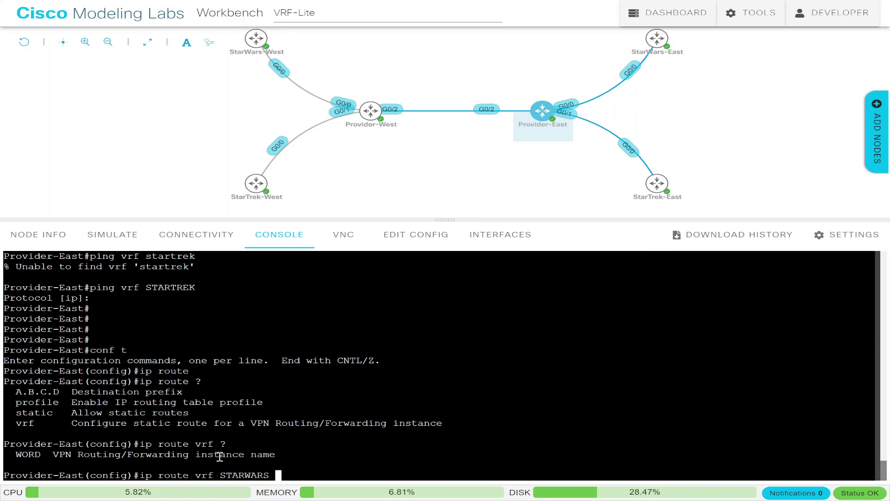
type("0.0.0.0")
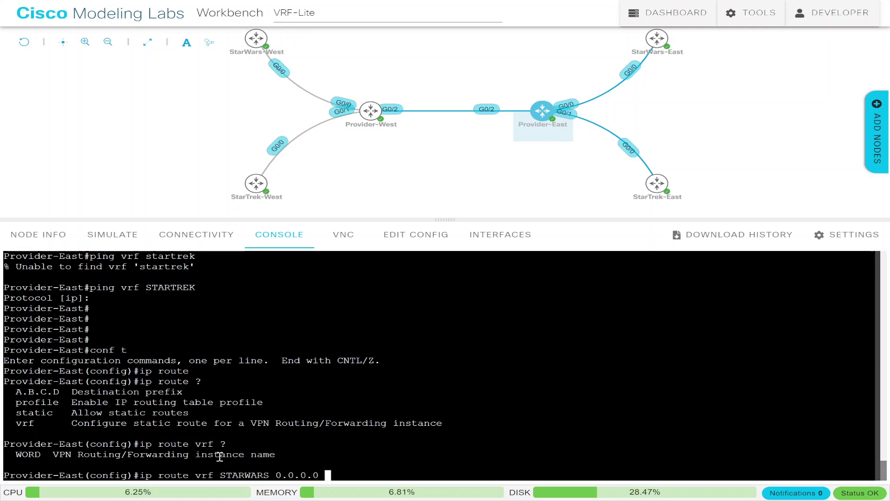
type(" 0.0.00")
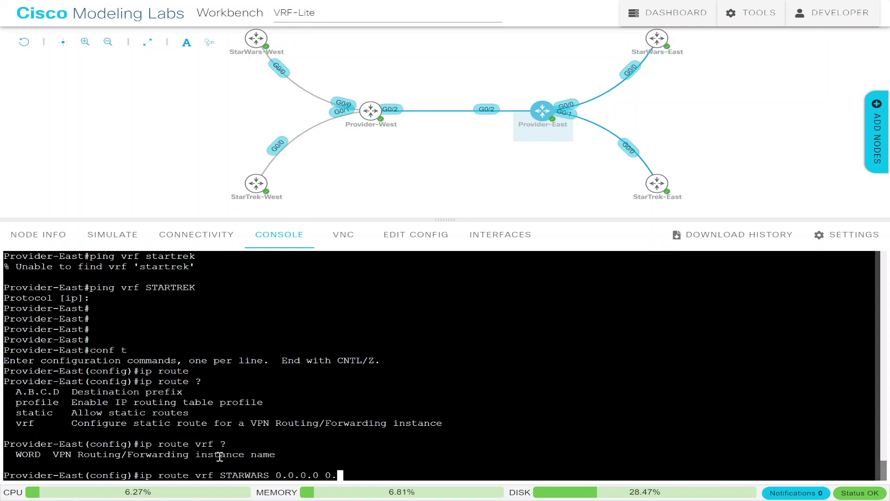
key("BackSpace")
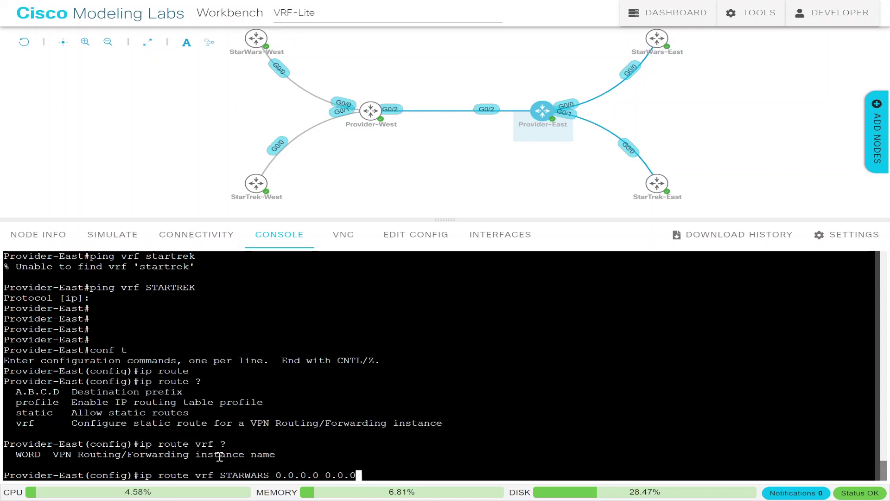
type(".0")
type("?")
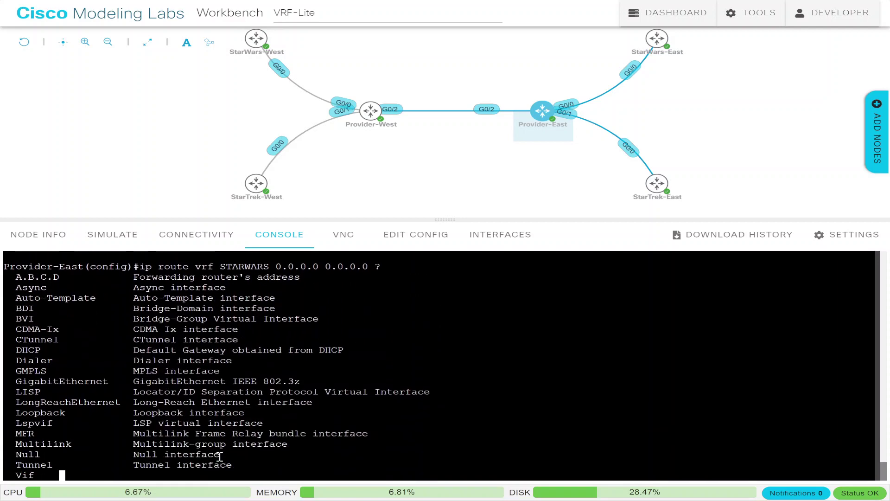
type("01")
key("BackSpace")
key("BackSpace")
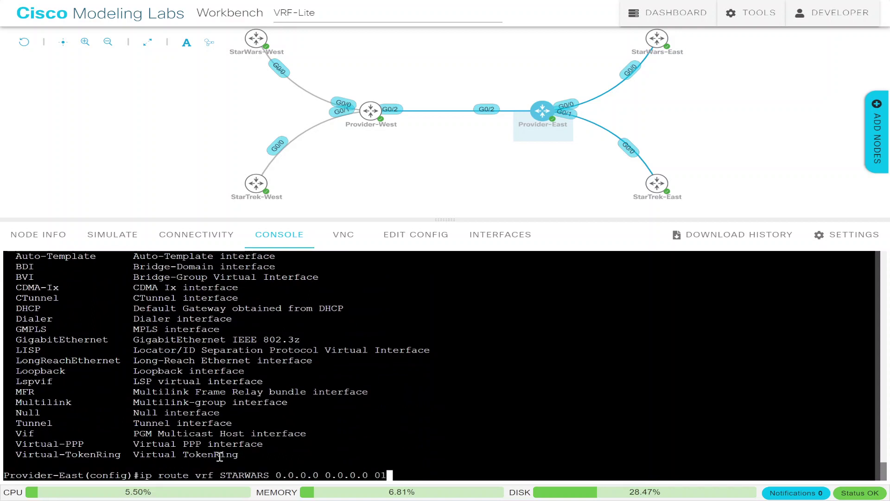
type("1")
key("BackSpace")
type("22.22.22.2")
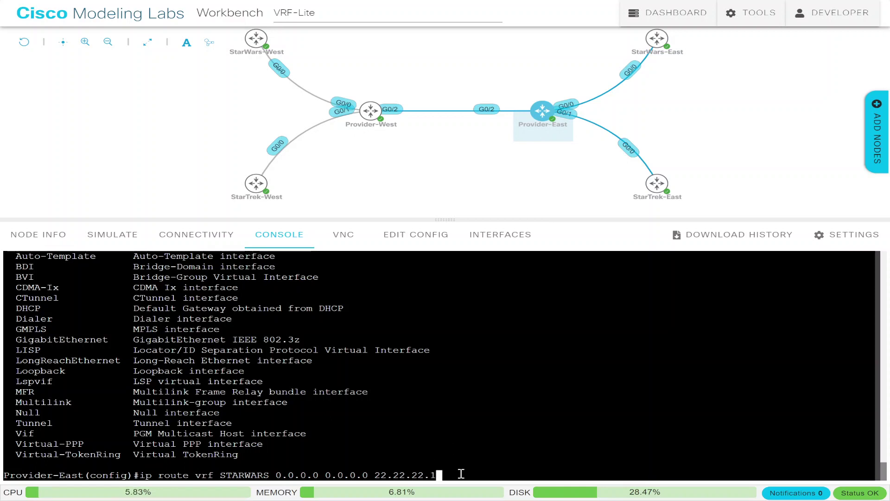
key("Return")
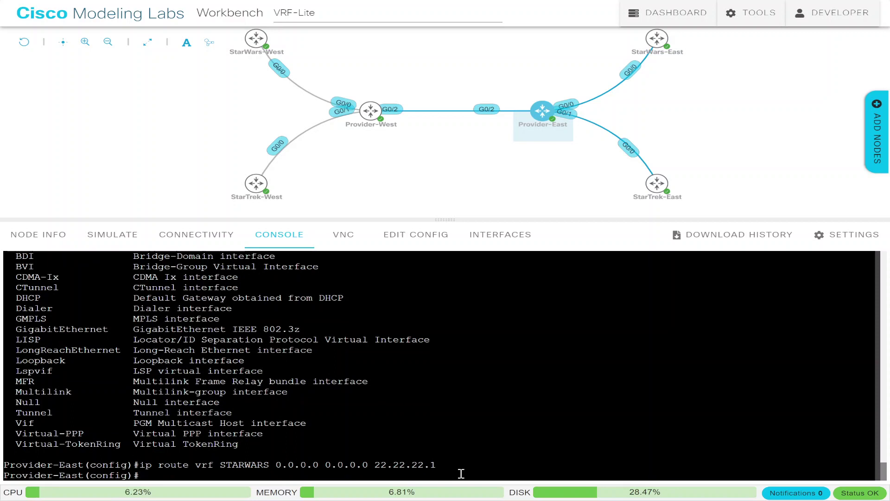
- Add a static default route 0.0.0.0 0.0.0.0 for VRF STARTREK on Provider-East with next hop 22.22.22.1
key("Up")
key("Left")
key("Left")
key("Left")
key("Left")
key("Left")
key("Left")
key("Left")
key("Left")
key("Left")
key("Left")
key("Left")
key("Left")
key("Left")
key("Left")
key("Left")
key("Left")
key("Left")
key("Left")
key("Left")
key("Left")
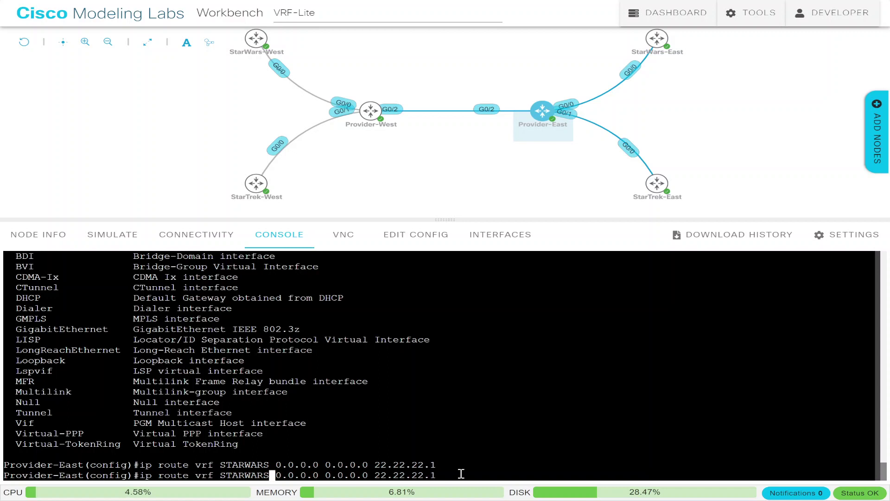
key("BackSpace")
key("BackSpace")
key("BackSpace")
key("BackSpace")
type("TREK")
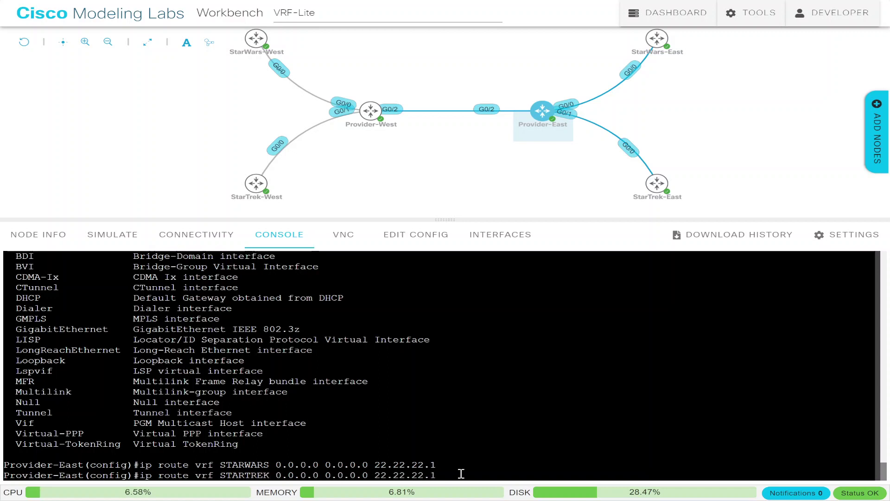
key("Return")
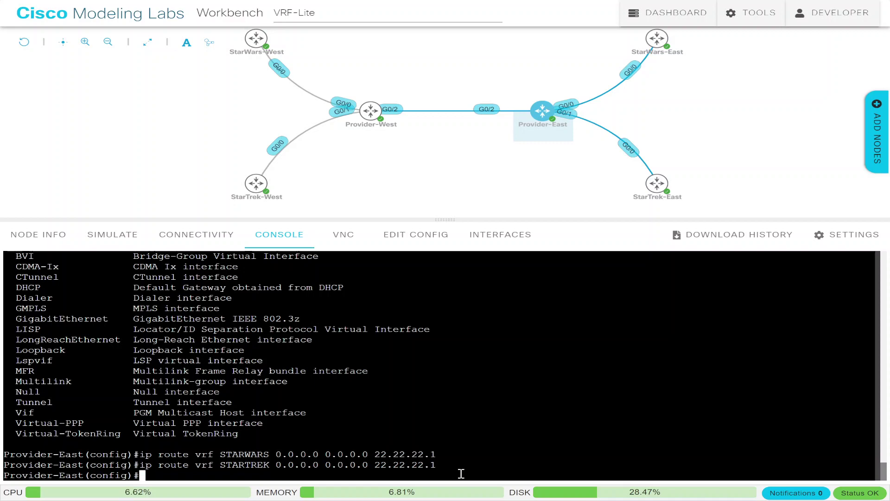
- Leave configuration mode on Provider-East and display the global IP routing table
key("ctrl+z")
type("sh ip route")
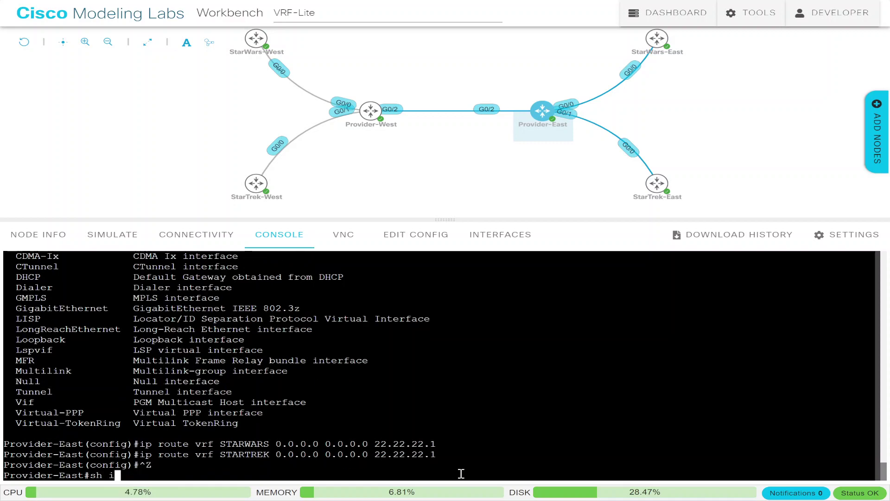
key("Return")
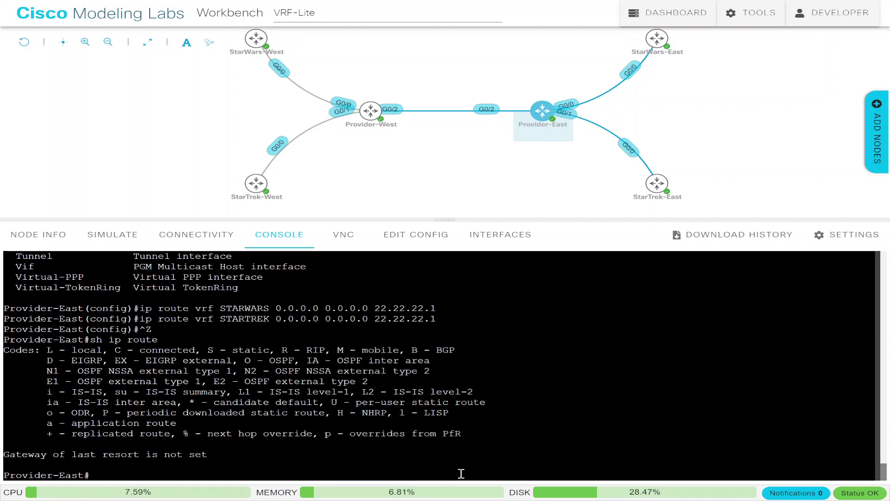
- List the options of the show ip route command and display the routing table of VRF STARWARS on Provider-East
type("s")
type("h ip route ?")
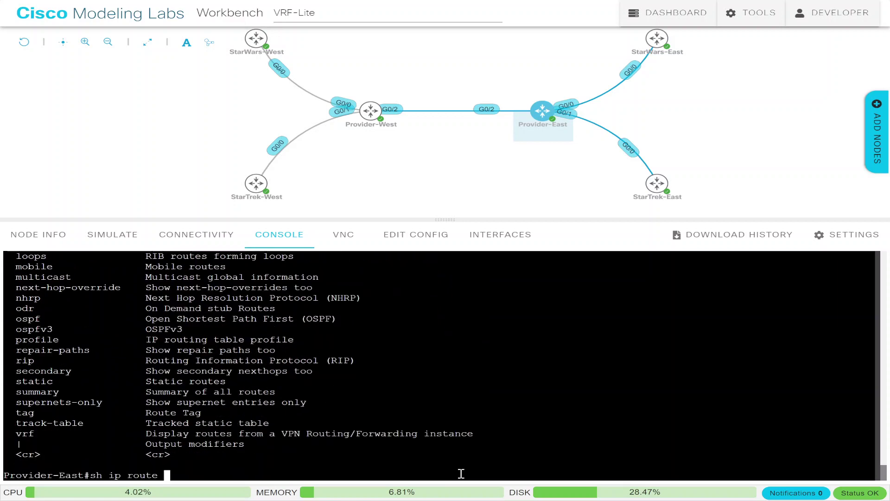
double_click(37, 433)
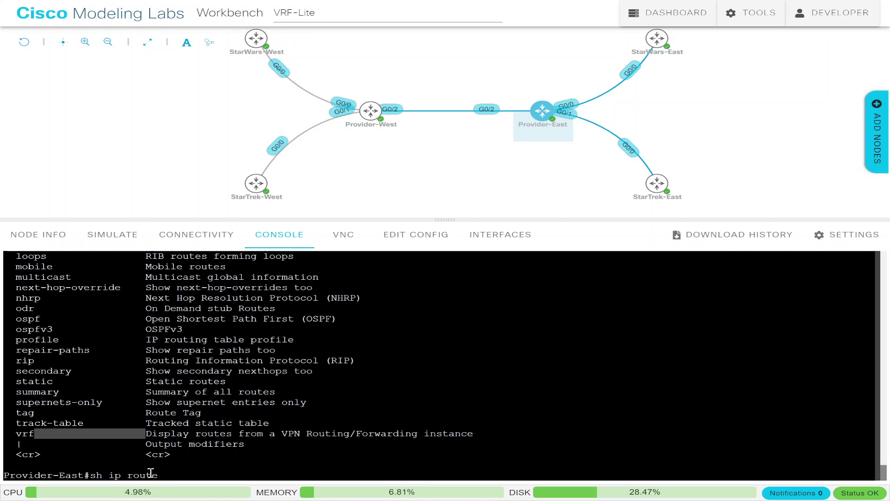
left_click(185, 466)
type("vrf ?")
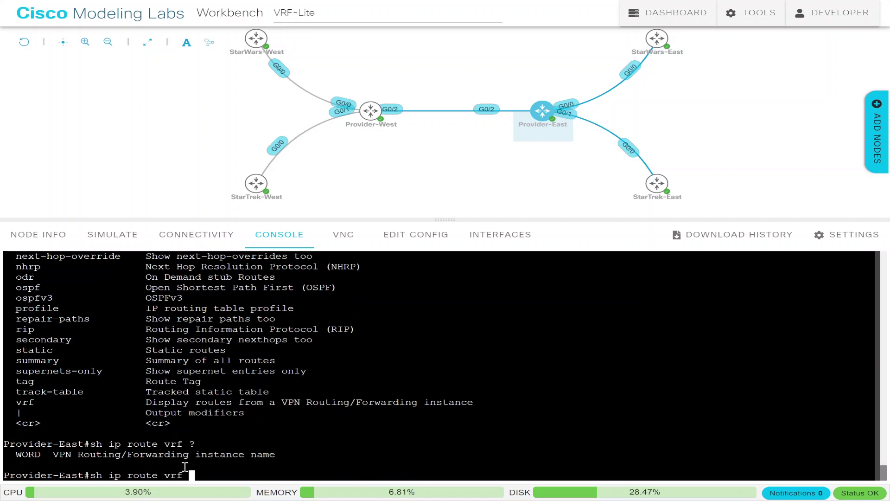
type("STARWARS")
key("Return")
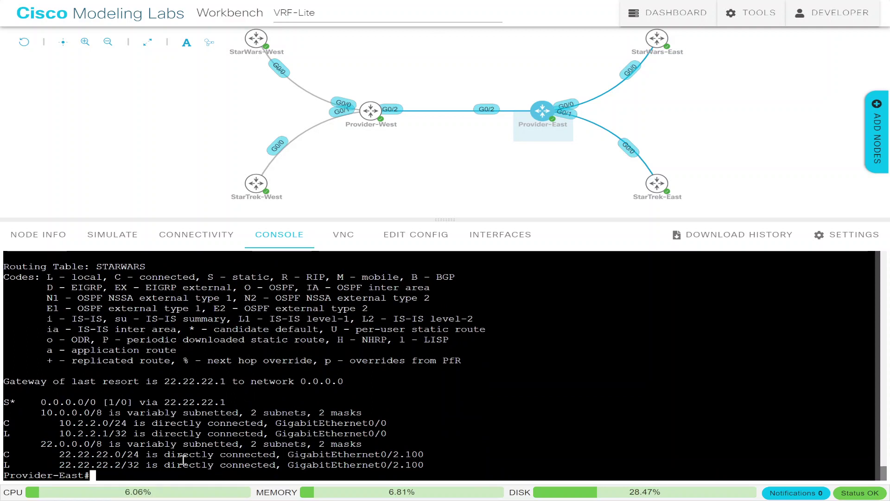
- Display the routing table of VRF STARTREK on Provider-East
key("Up")
key("BackSpace")
key("BackSpace")
key("BackSpace")
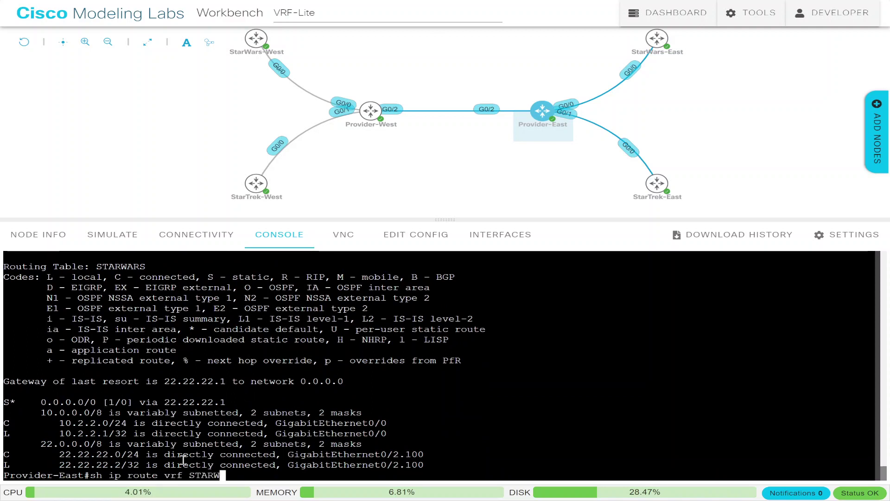
key("BackSpace")
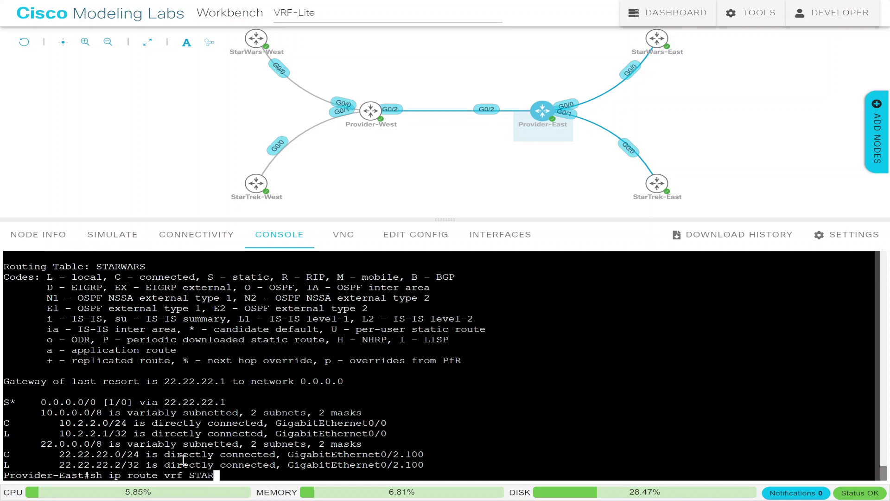
type("TREK")
key("Return")
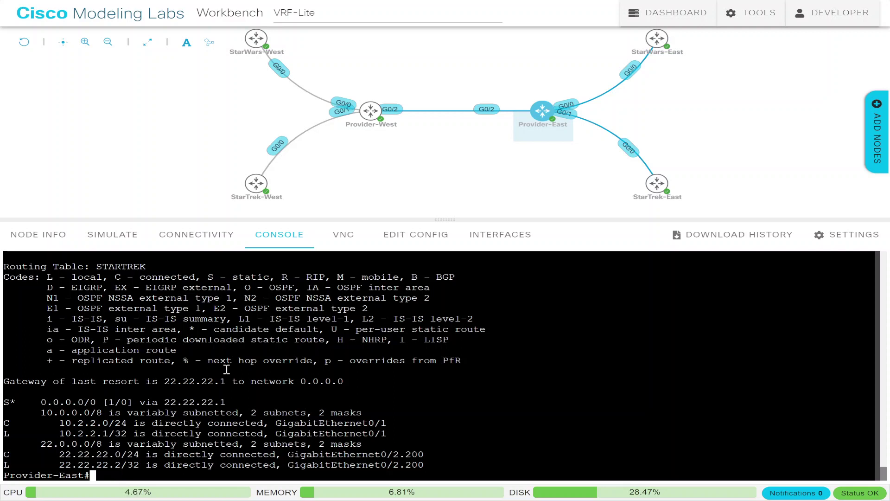
- On Provider-West, enter global configuration mode and add a static default route 0.0.0.0 0.0.0.0 for VRF STARWARS with next hop 22.22.22.2
mouse_move(367, 118)
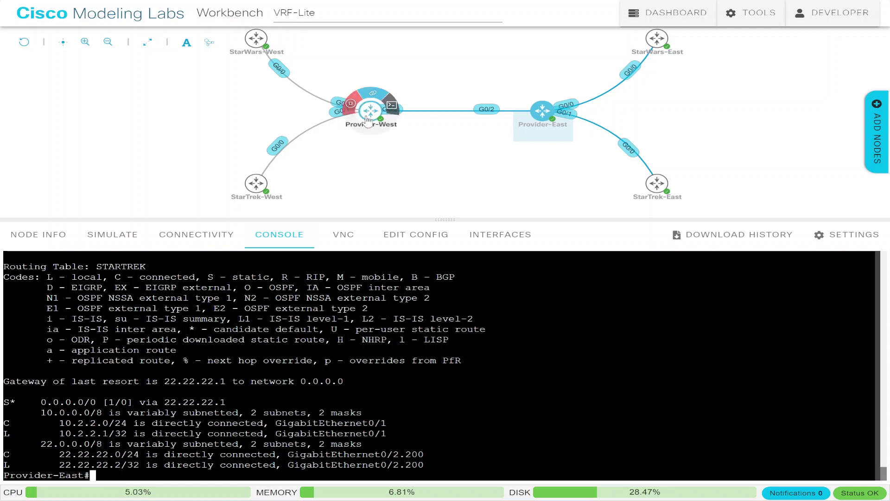
left_click(368, 119)
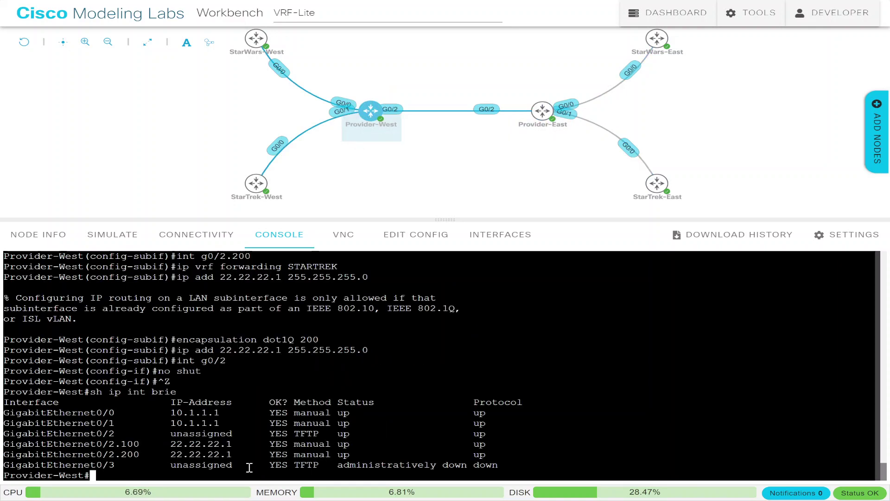
type("conf t")
key("Return")
type("ider-West(config)#i")
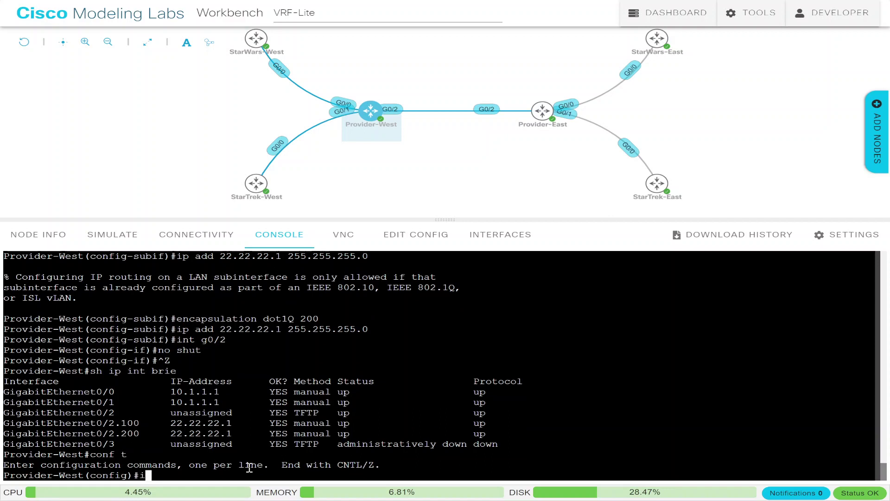
type("p route vr")
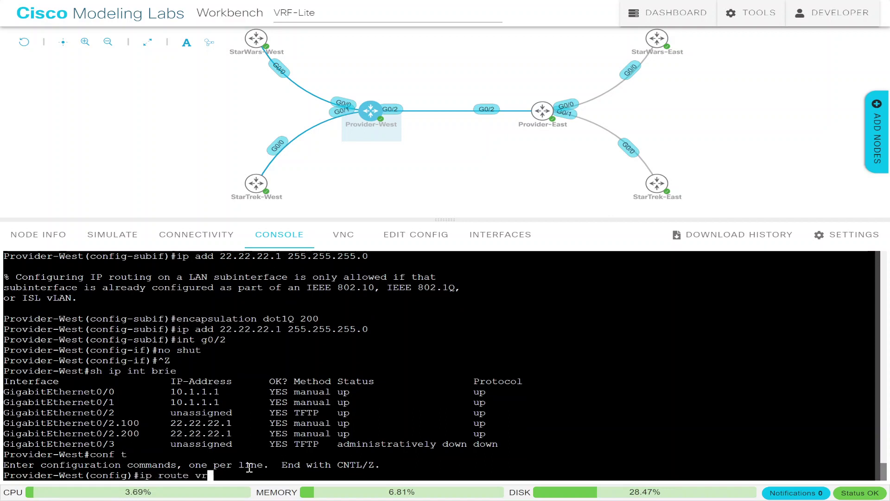
type("f ?STAR")
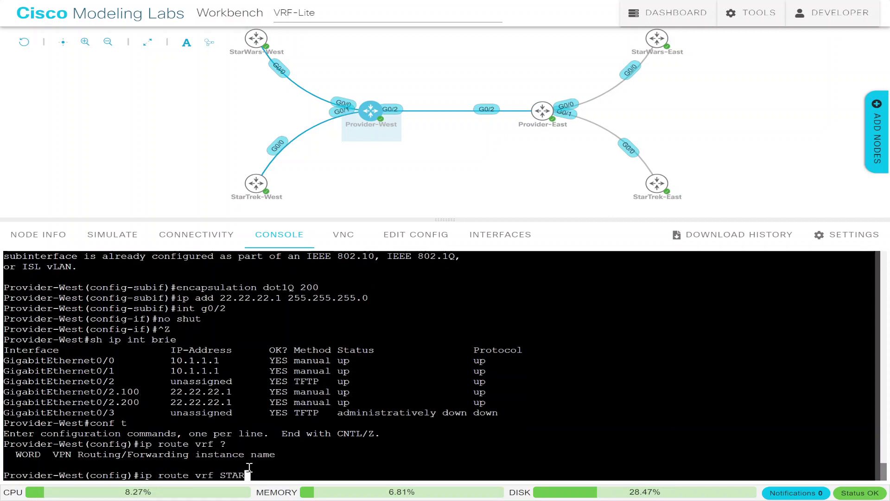
type("WARS ")
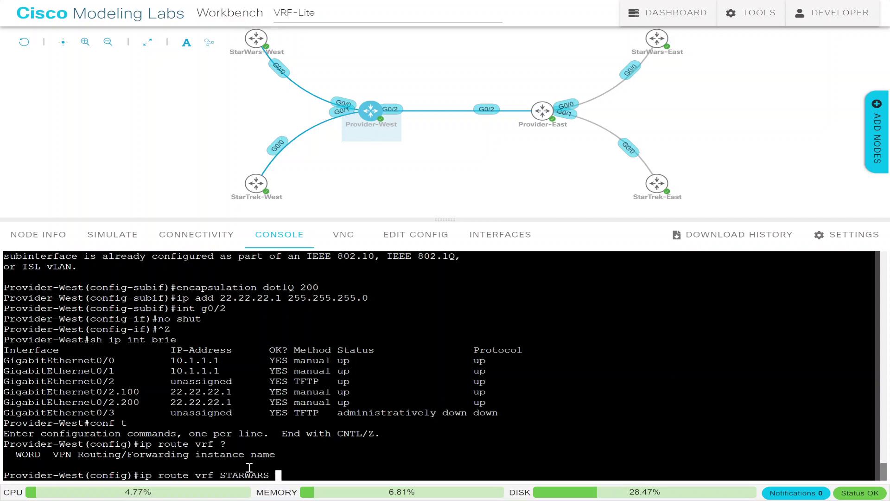
type("0.0.0.0 0.0.0.0 22.2")
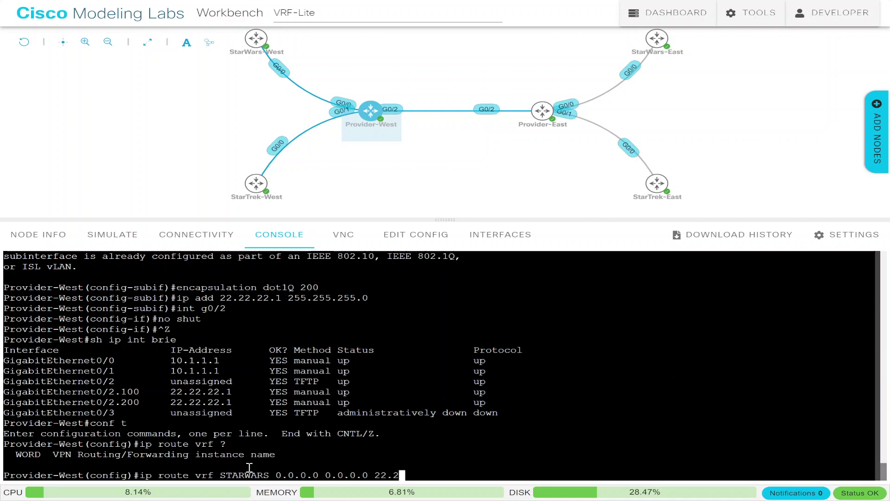
type("2.22.2")
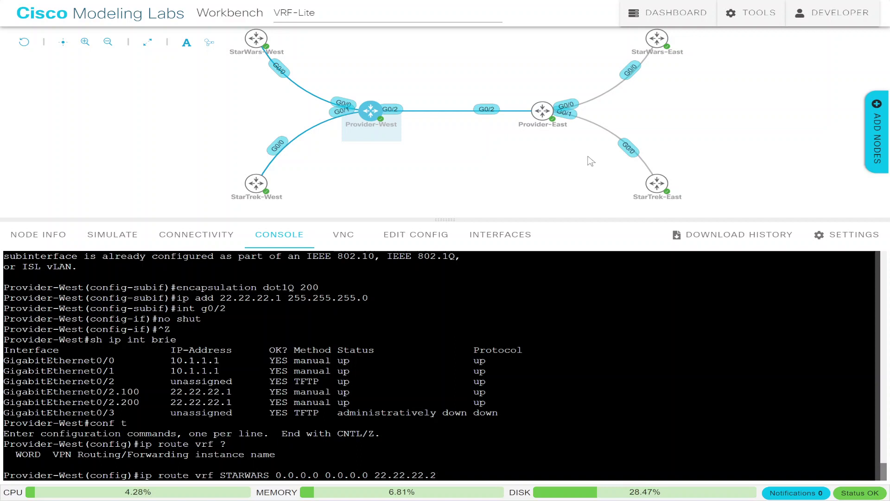
key("Return")
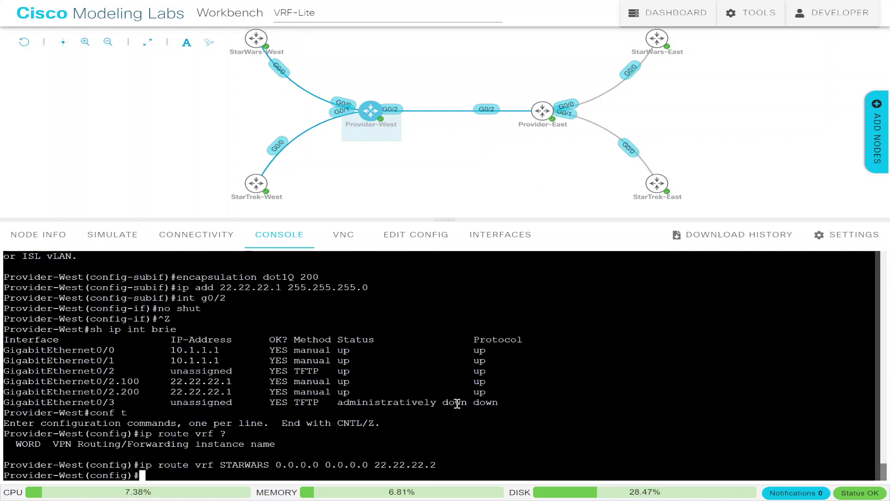
- Add a static default route 0.0.0.0 0.0.0.0 for VRF STARTREK on Provider-West with next hop 22.22.22.2
key("Up")
key("Left")
key("Left")
key("Left")
key("Left")
key("Left")
key("Left")
key("Left")
key("Left")
key("Left")
key("Left")
key("Left")
key("Left")
key("Left")
key("Left")
key("Left")
key("Left")
key("Left")
key("Left")
key("Left")
key("Left")
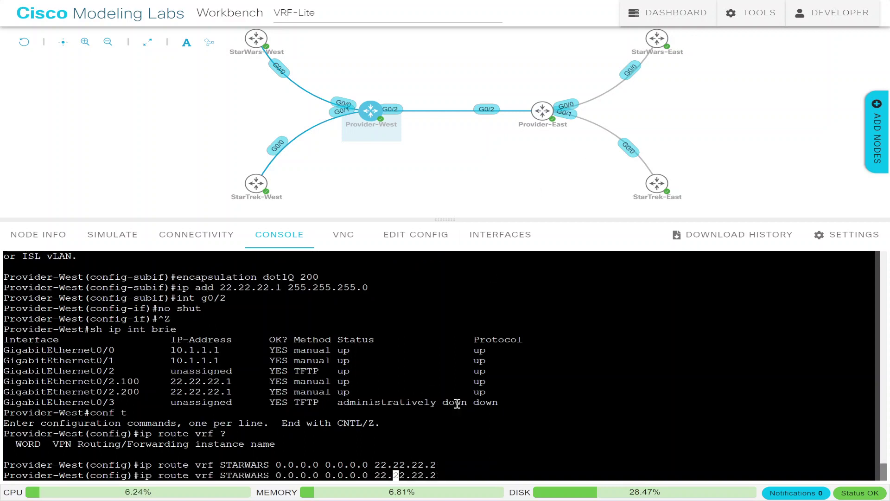
key("Delete")
key("BackSpace")
key("BackSpace")
key("BackSpace")
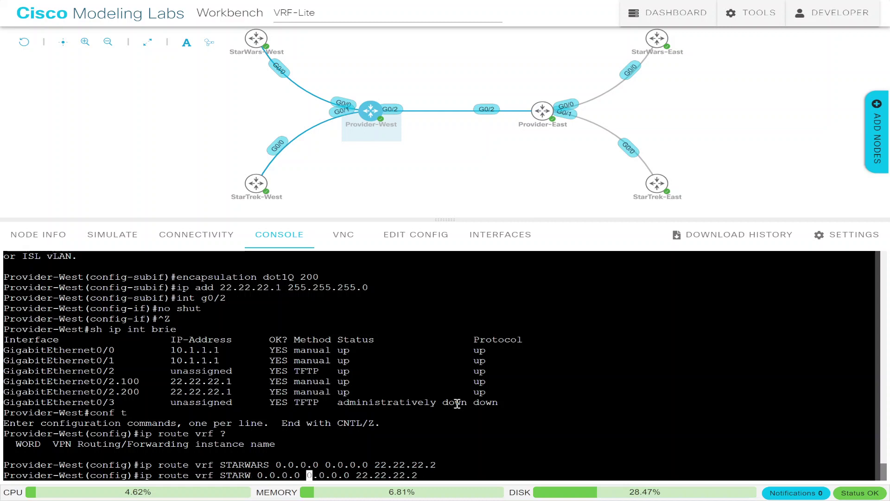
type("TREK")
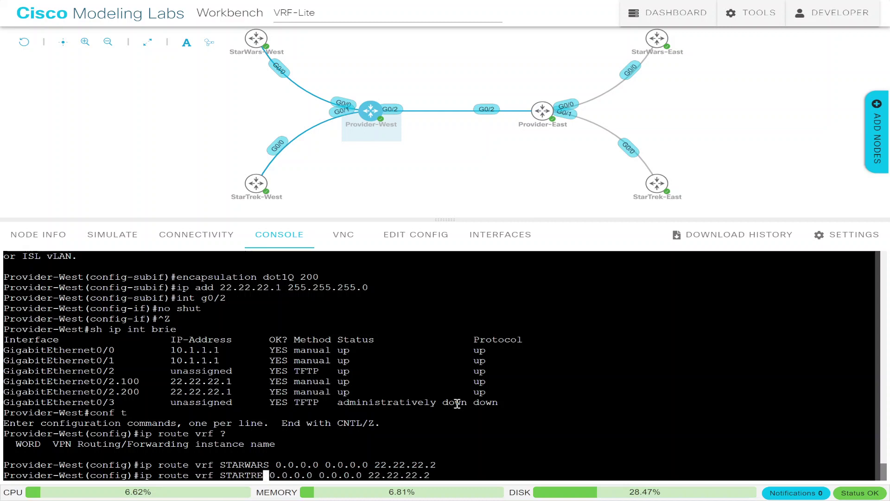
key("Return")
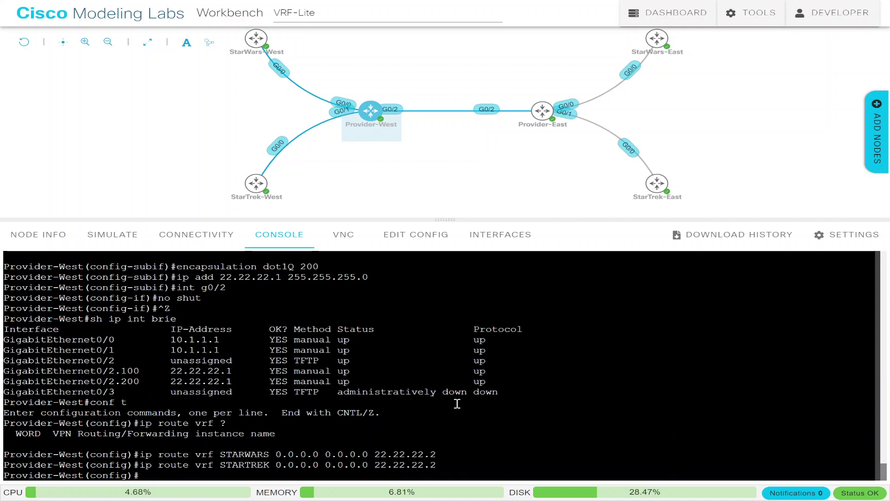
- Leave configuration mode on Provider-West and display the global IP routing table
key("ctrl+z")
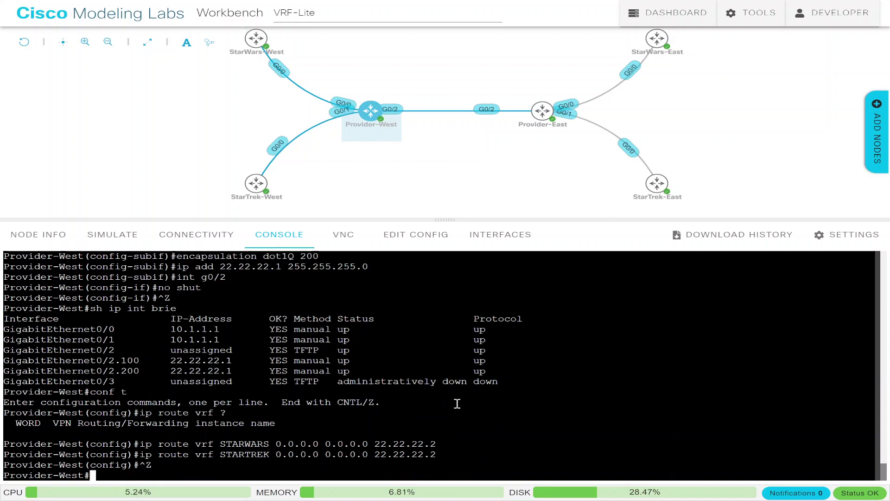
type("sh ip route")
key("Return")
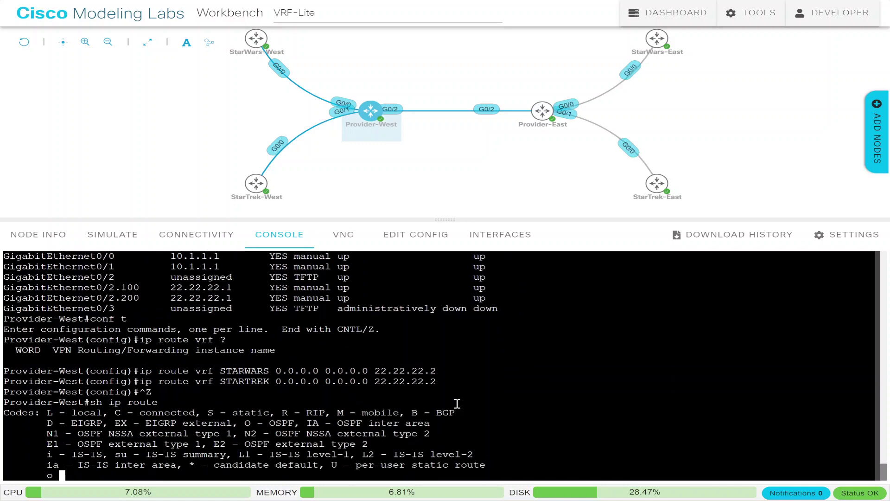
- Try to display the STARTREK routes on Provider-West with show ip route STARTREK, omitting the vrf keyword
type("sh ip ")
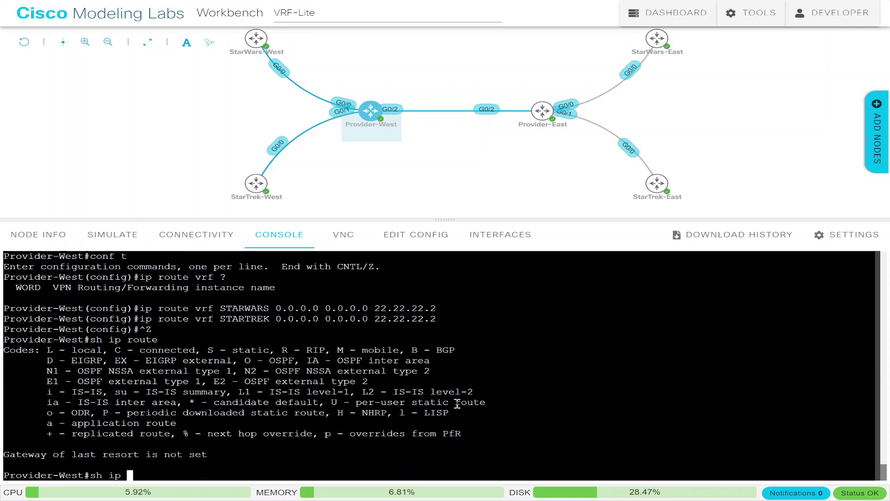
type("route STRE")
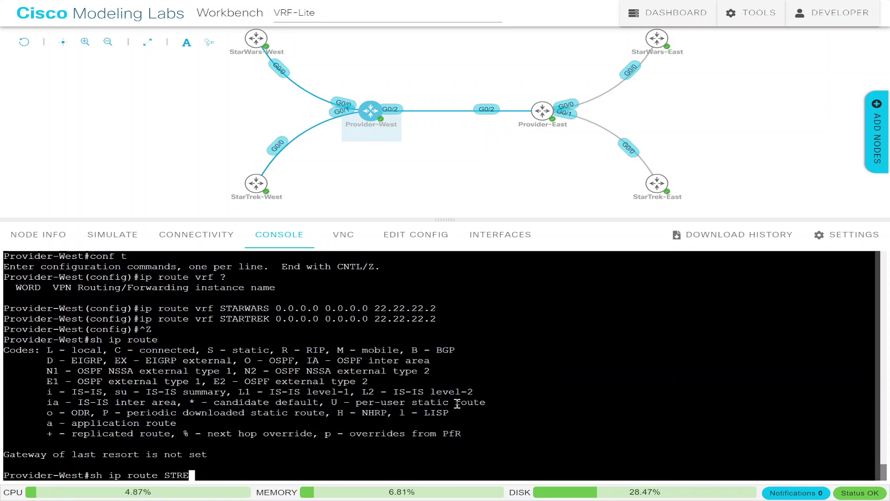
key("BackSpace")
key("BackSpace")
type("ARTREK")
key("Return")
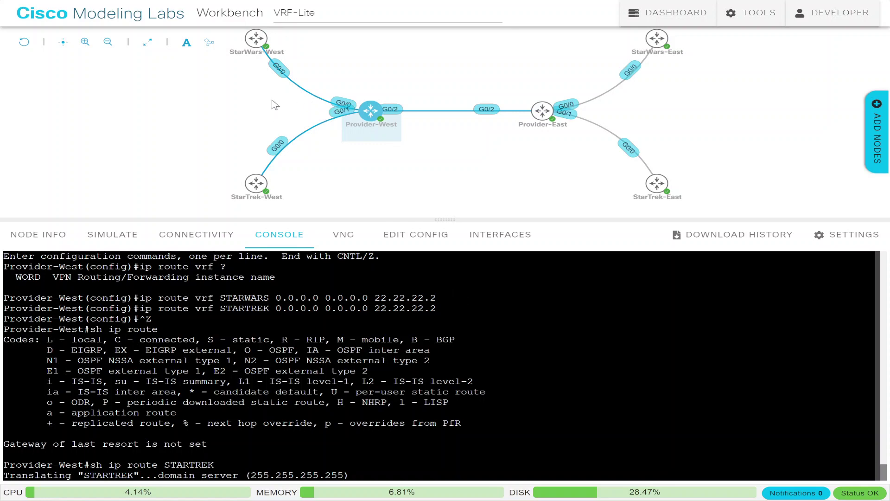
mouse_move(256, 42)
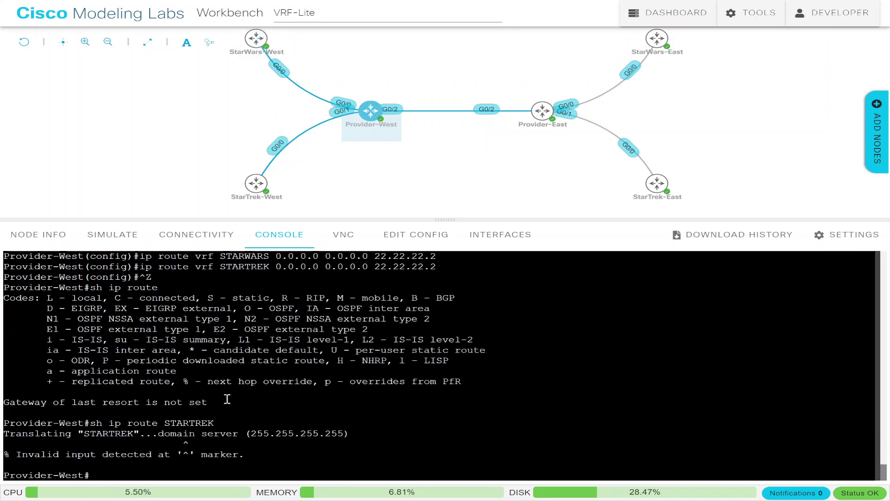
key("Return")
key("Return")
key("Return")
- Display the routing table of VRF STARTREK on Provider-West using the vrf keyword, checking the command's help along the way
type("sh ip route vr")
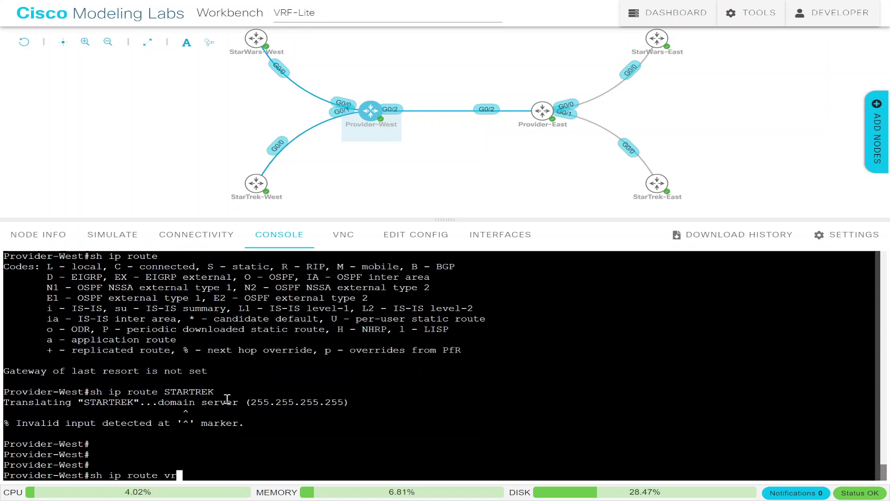
type("f ?")
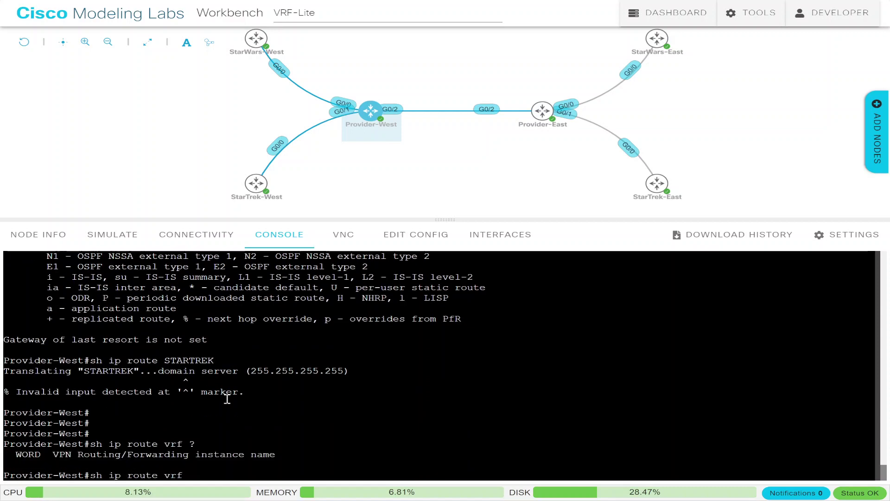
type("STRA")
key("BackSpace")
key("BackSpace")
type("TARTREK")
key("Return")
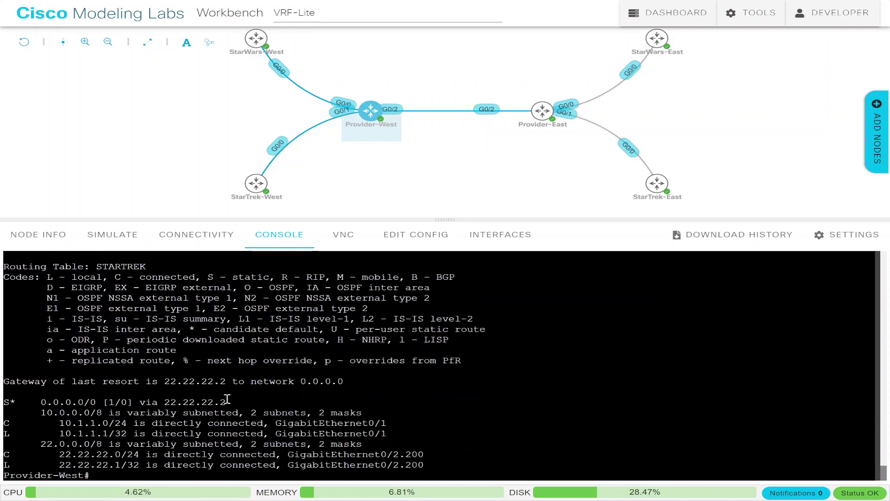
key("Return")
key("Return")
key("Return")
key("Return")
key("Return")
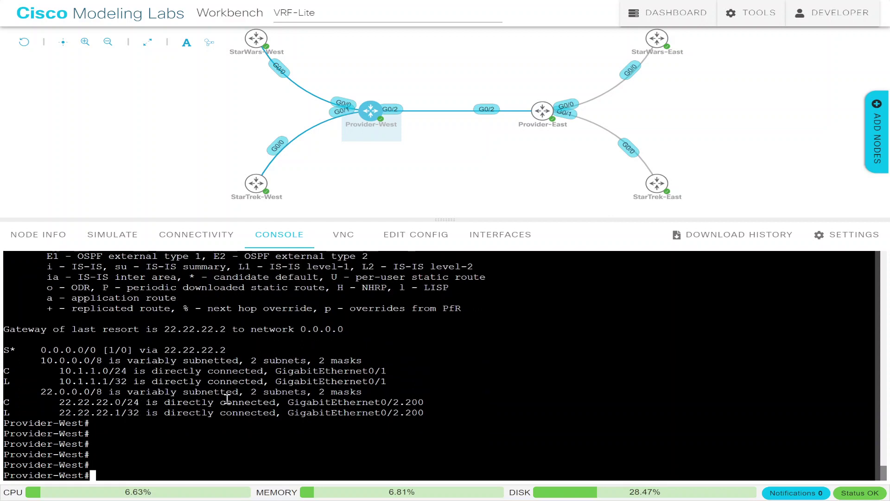
- Enter global configuration mode on StarWars-West and begin an ip route command for a static default route
left_click(248, 45)
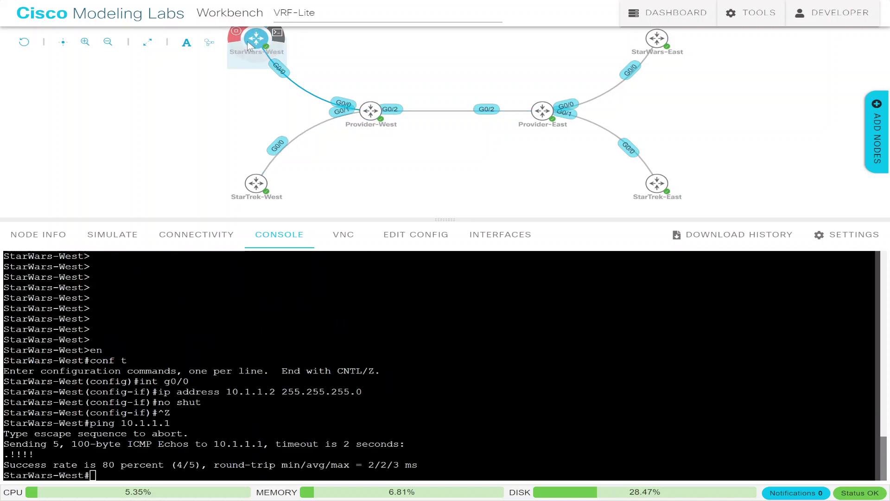
left_click(227, 385)
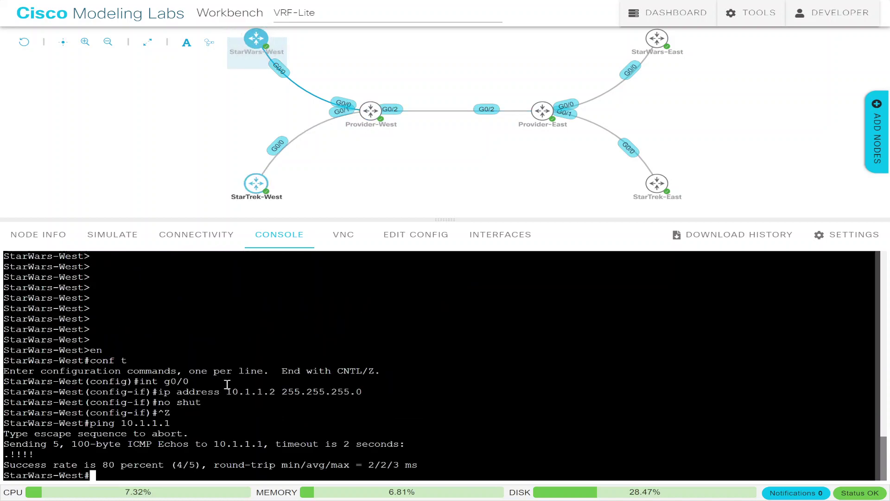
type("conf t")
key("Return")
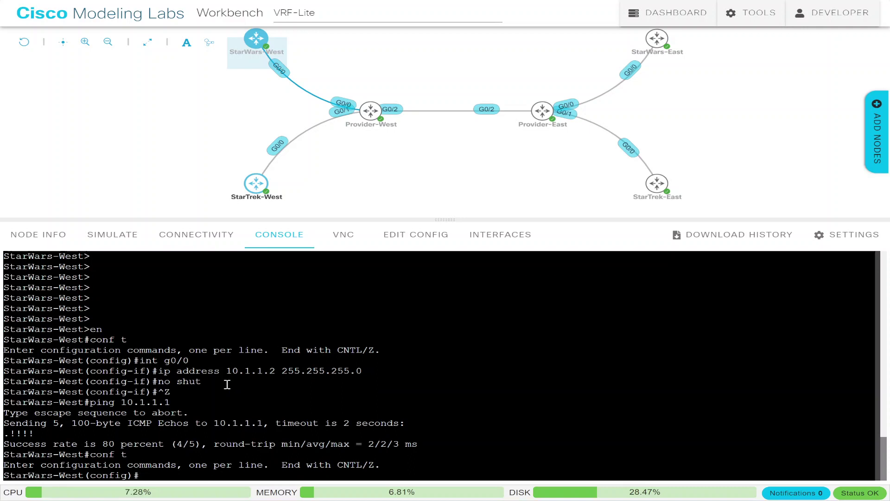
type("ip ")
type("st")
type("oute")
key("BackSpace")
key("BackSpace")
key("BackSpace")
key("BackSpace")
key("BackSpace")
type("route 0.0.0.")
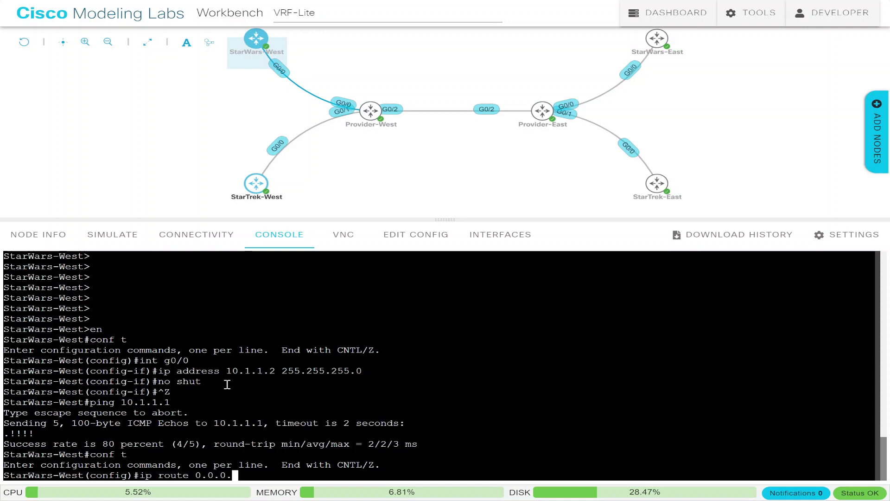
type("0 00")
key("BackSpace")
type(".0.0.0")
type("?")
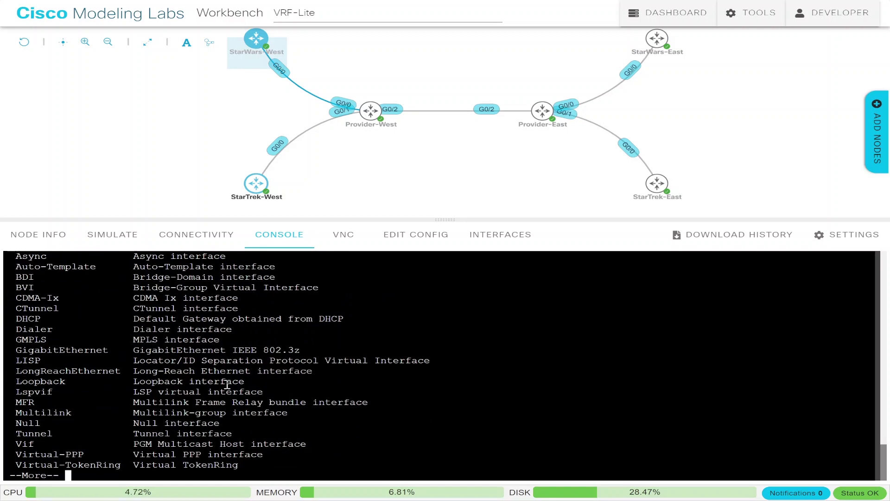
key("space")
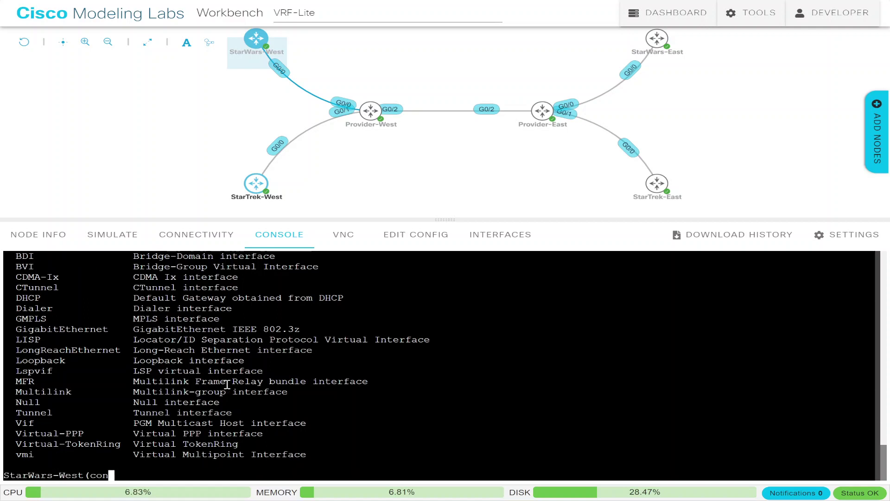
type("10.1.1.1")
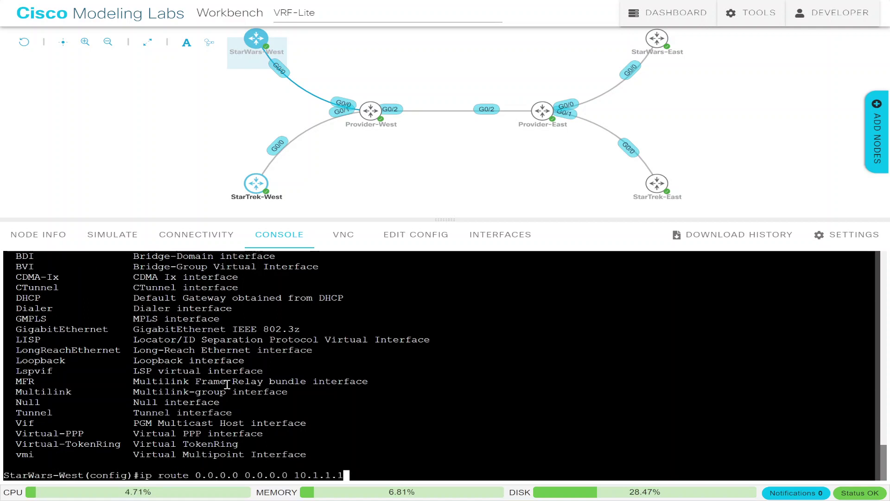
key("BackSpace")
key("BackSpace")
key("BackSpace")
key("BackSpace")
key("BackSpace")
key("BackSpace")
key("BackSpace")
key("BackSpace")
key("BackSpace")
key("BackSpace")
key("BackSpace")
key("BackSpace")
key("BackSpace")
key("BackSpace")
key("BackSpace")
key("BackSpace")
key("BackSpace")
key("BackSpace")
key("BackSpace")
key("BackSpace")
key("BackSpace")
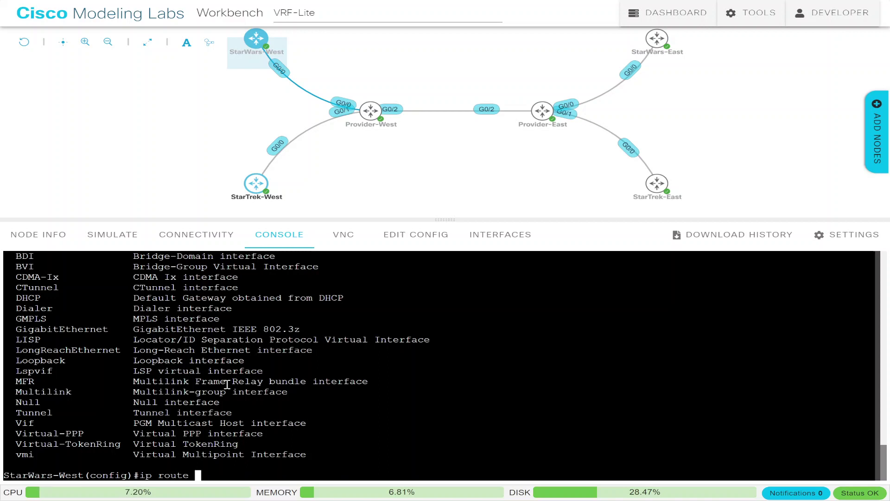
- Add the static default route 0.0.0.0 0.0.0.0 with next hop 10.1.1.1 on StarWars-West and leave configuration mode
type("0")
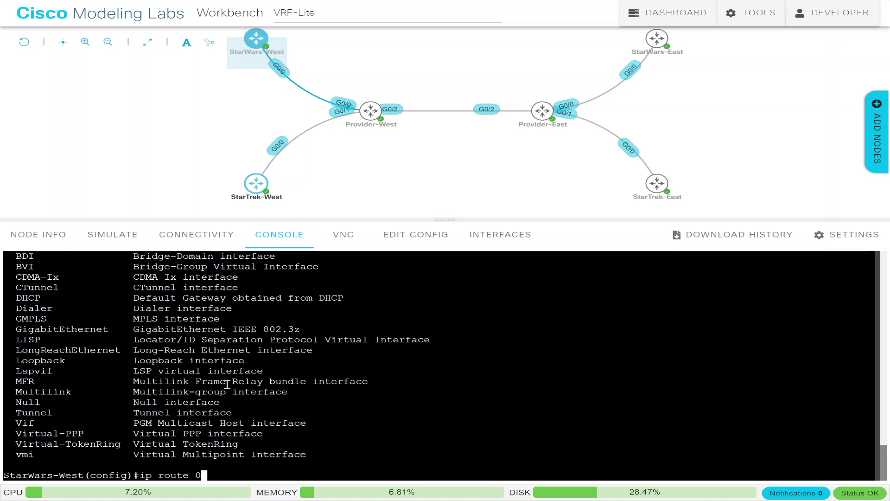
type(".0.0.0 ")
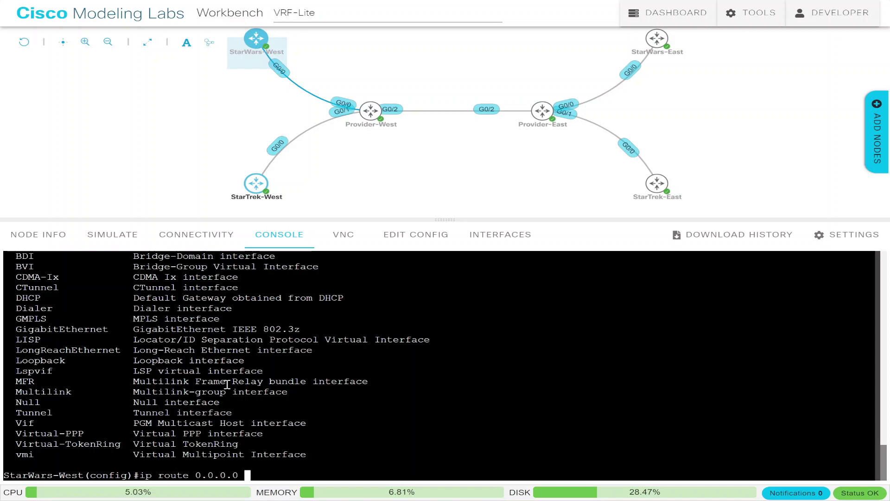
type("0.0.0.0 ")
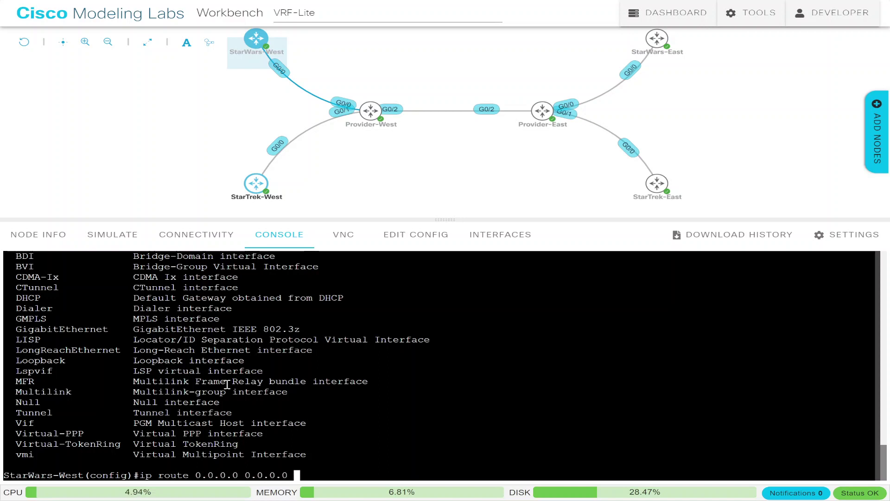
type("10.11.1")
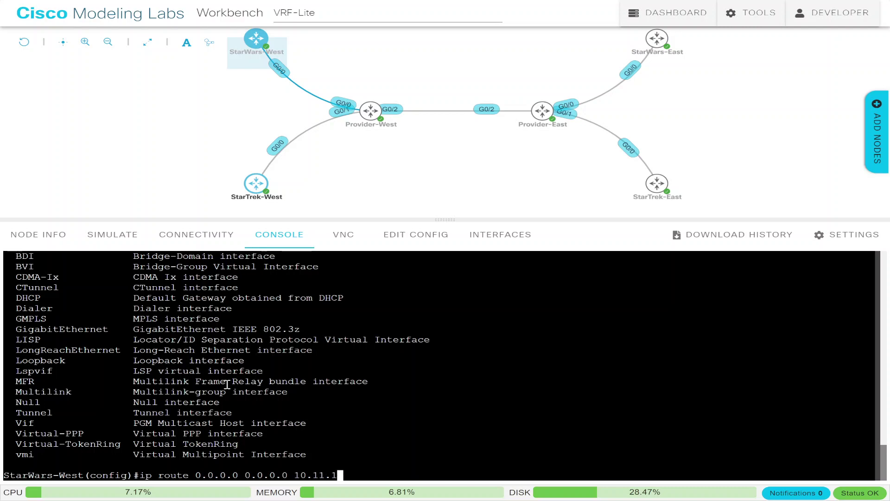
key("BackSpace")
key("BackSpace")
key("BackSpace")
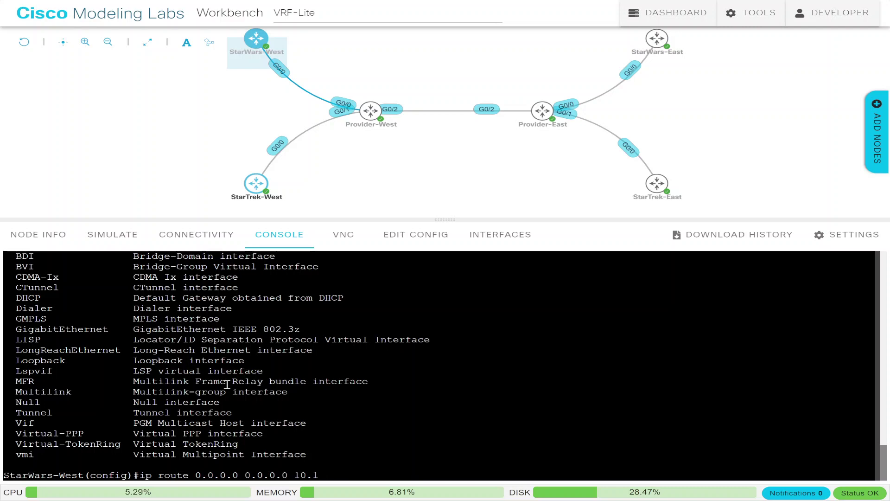
type(".1.1")
key("Return")
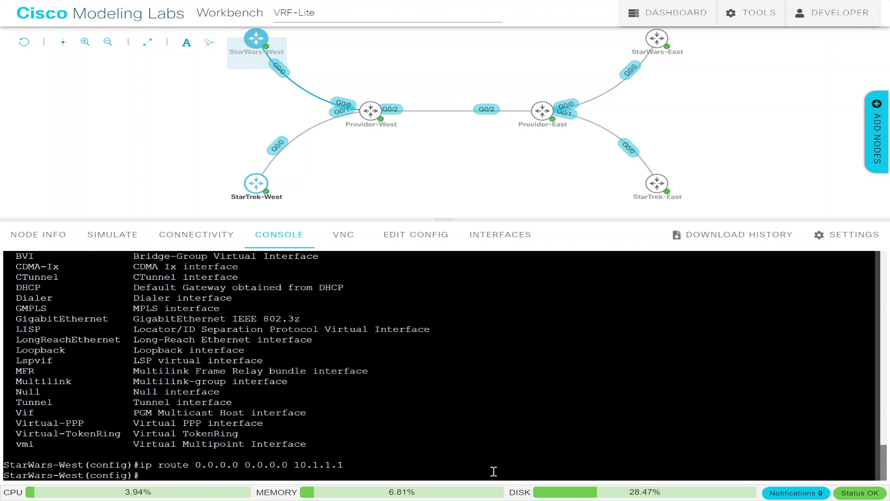
key("ctrl+z")
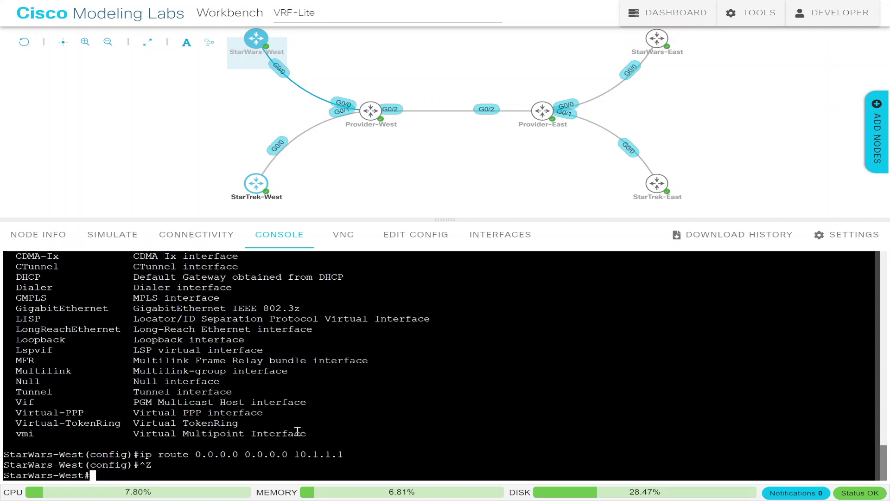
- Ping 10.1.1.1 and 10.2.2.2 from StarWars-West to test connectivity to the provider and to StarWars-East
type("ping 10.")
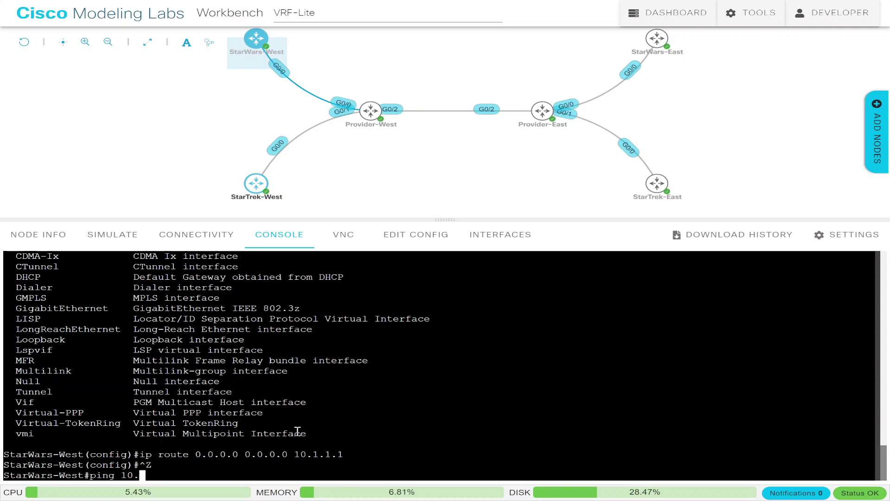
type("1.1.1")
key("Return")
type("ping ")
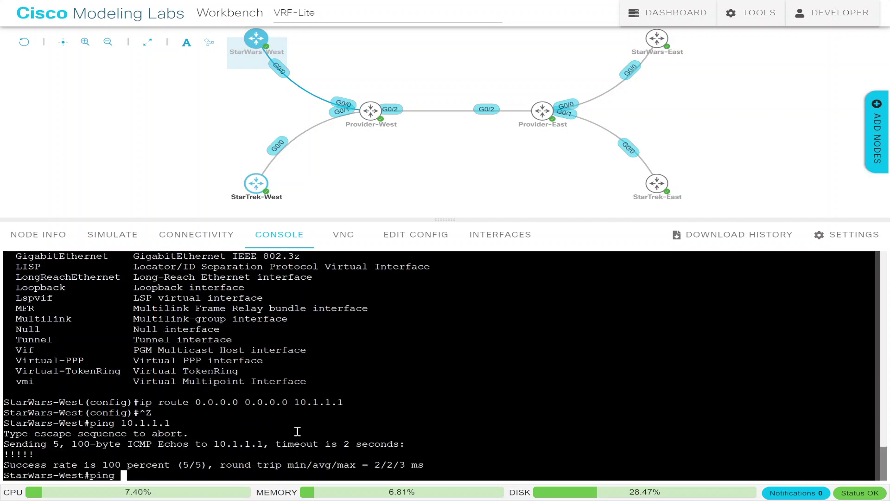
type("10.2")
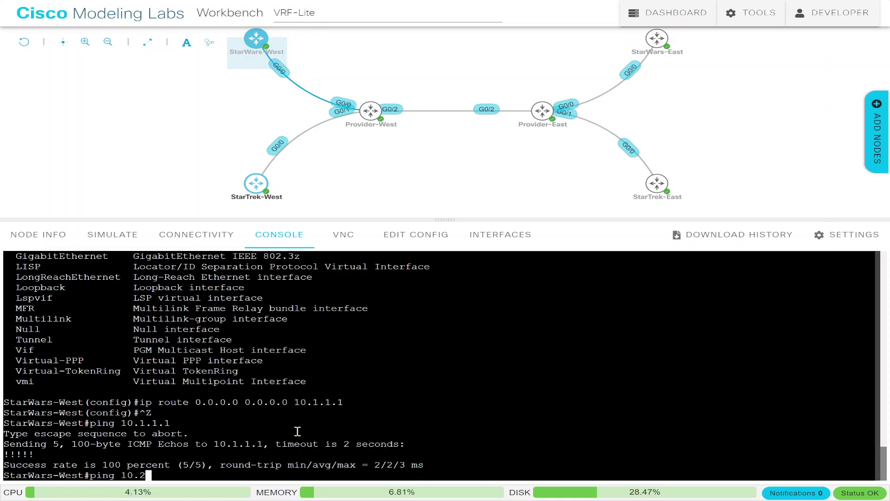
type(".2.2")
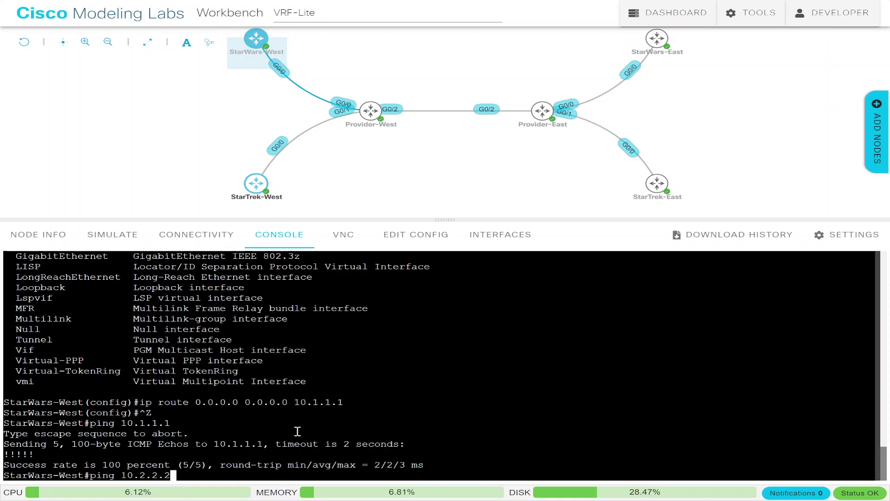
key("Return")
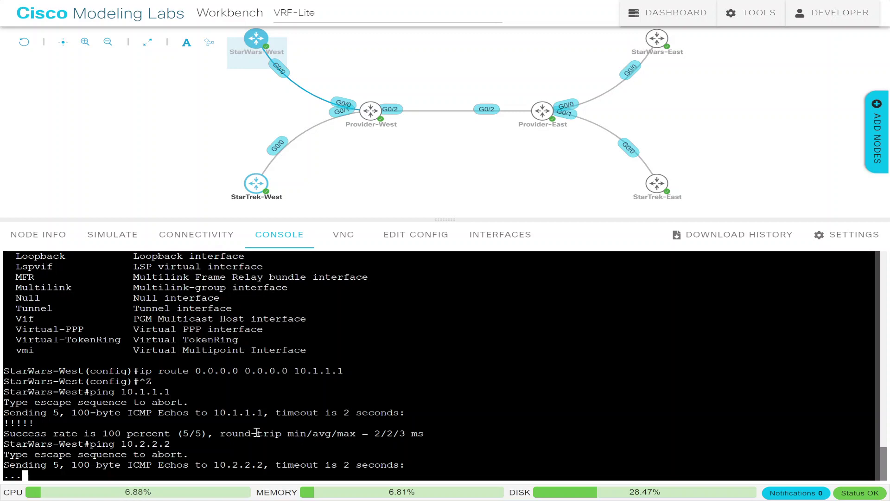
- Try to turn on terminal monitoring on StarWars-East with term mon
left_click(655, 39)
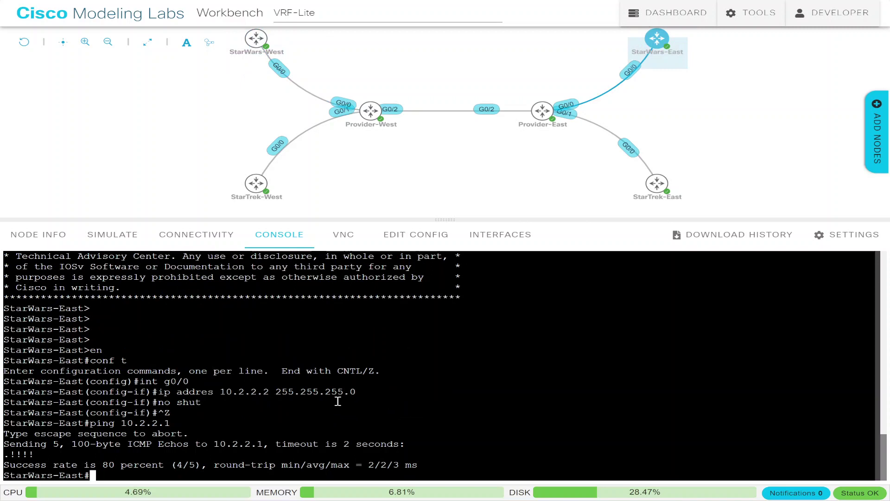
type("co")
key("BackSpace")
key("BackSpace")
type("term mon")
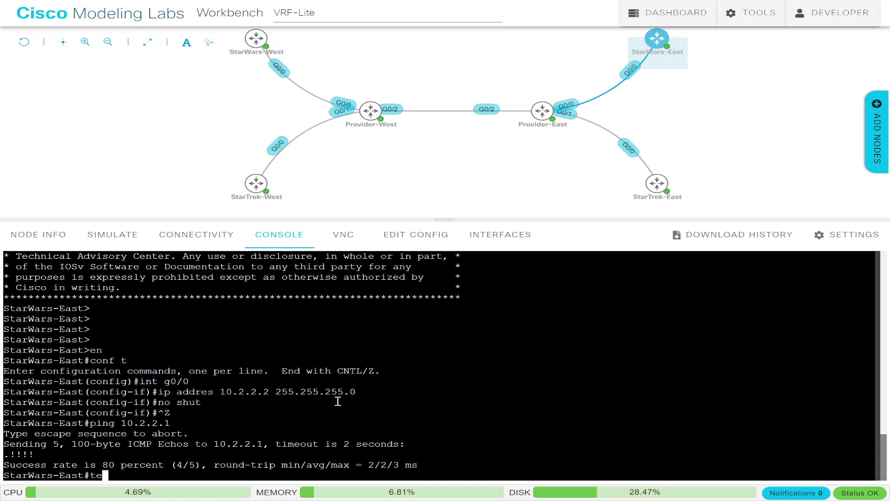
key("Return")
- Enable console logging in StarWars-East's global configuration and leave configuration mode
type("conf t")
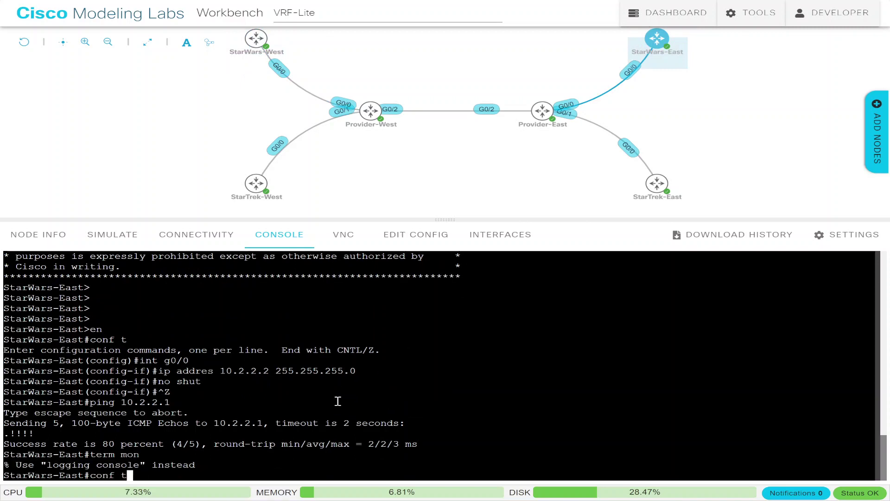
key("Return")
type("logging c")
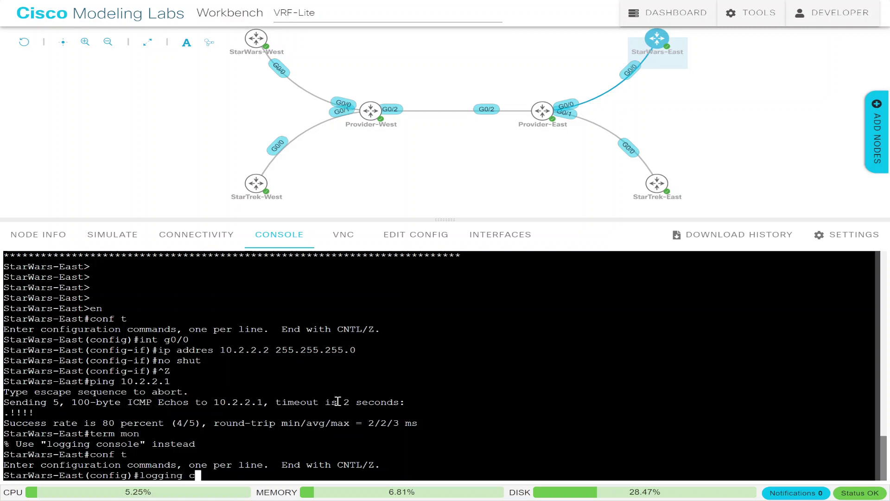
type("onsole")
key("Return")
key("ctrl+z")
- Turn on ICMP packet debugging on StarWars-East with debug ip icmp, checking the command's help for the keyword
type("deb")
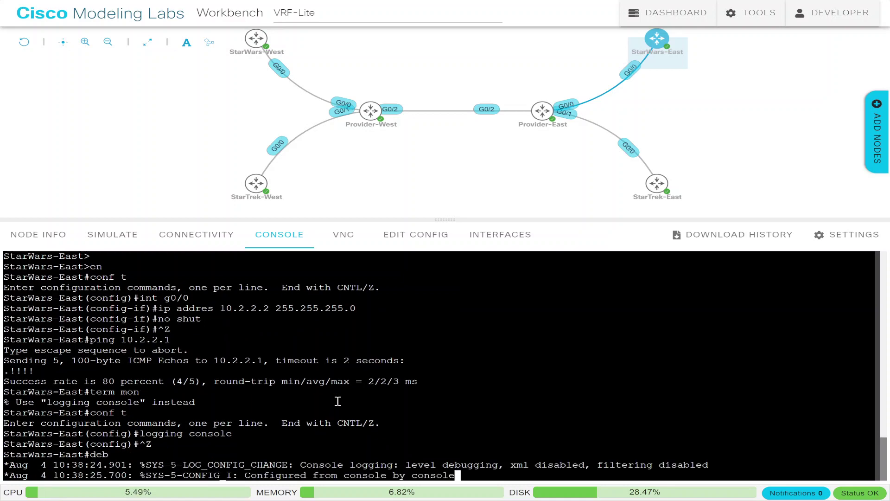
key("BackSpace")
key("BackSpace")
key("BackSpace")
key("Return")
key("Return")
type("debu")
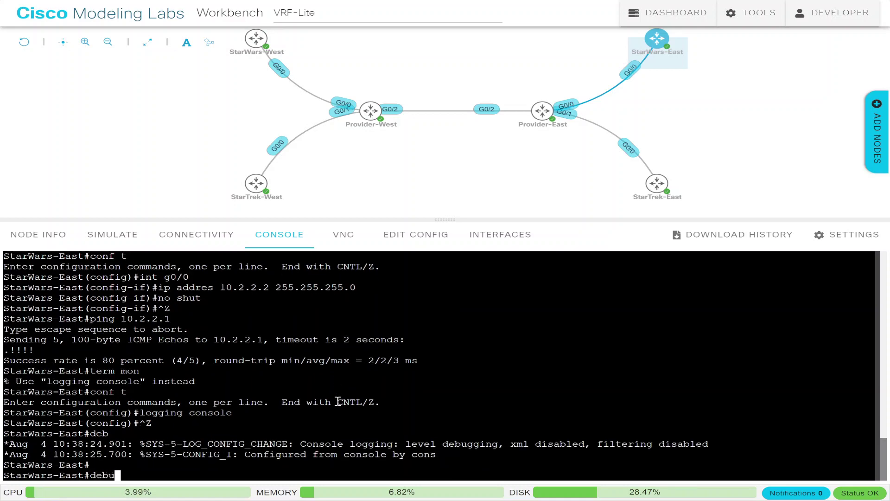
type("g ip ")
type("icq")
type("?mp")
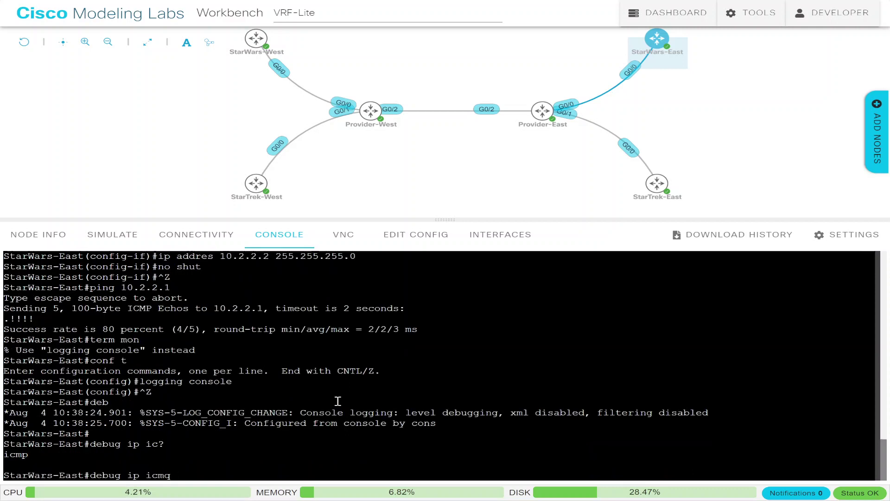
key("Return")
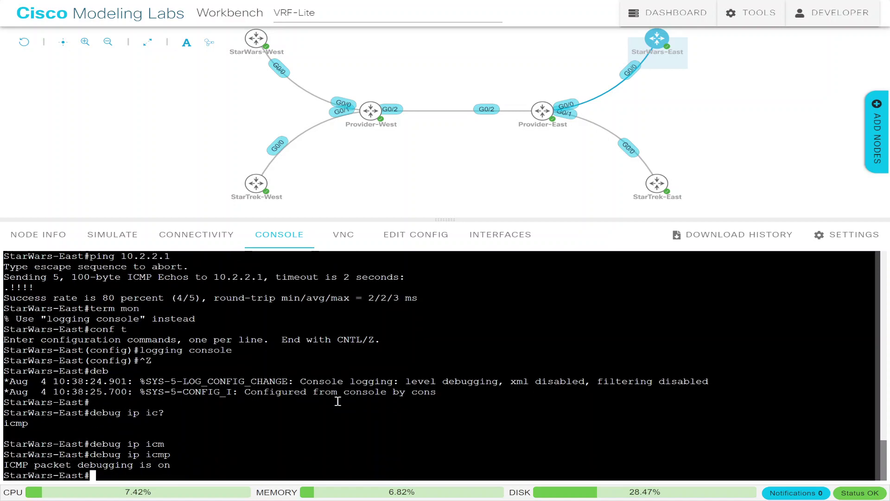
- Repeat the ping to 10.2.2.2 from StarWars-West and compare its result with the ICMP debug output on StarWars-East
left_click(257, 39)
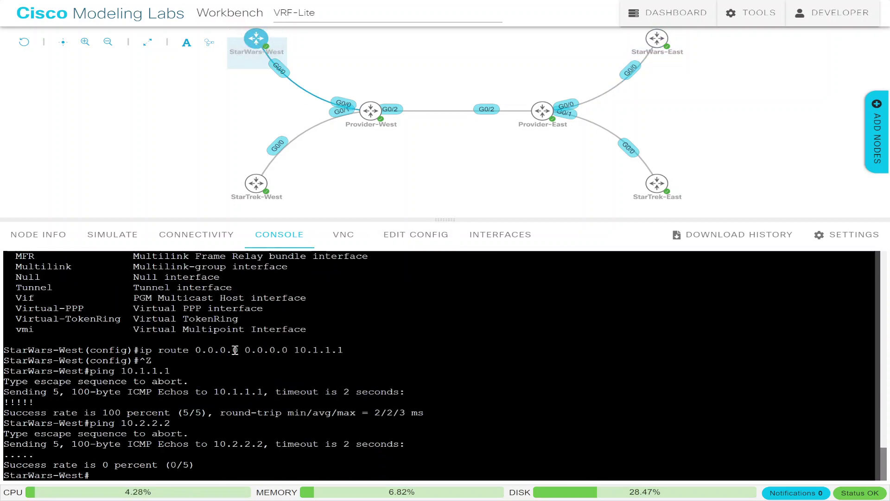
key("Up")
key("Return")
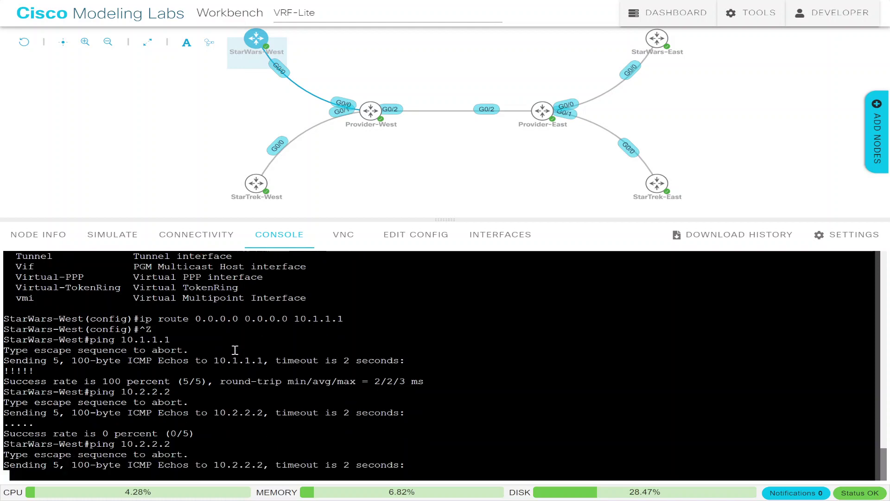
left_click(657, 39)
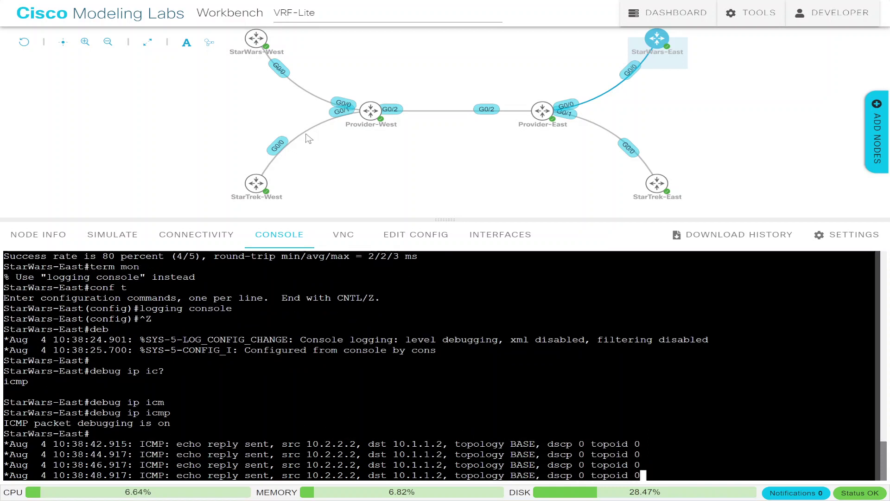
left_click(256, 39)
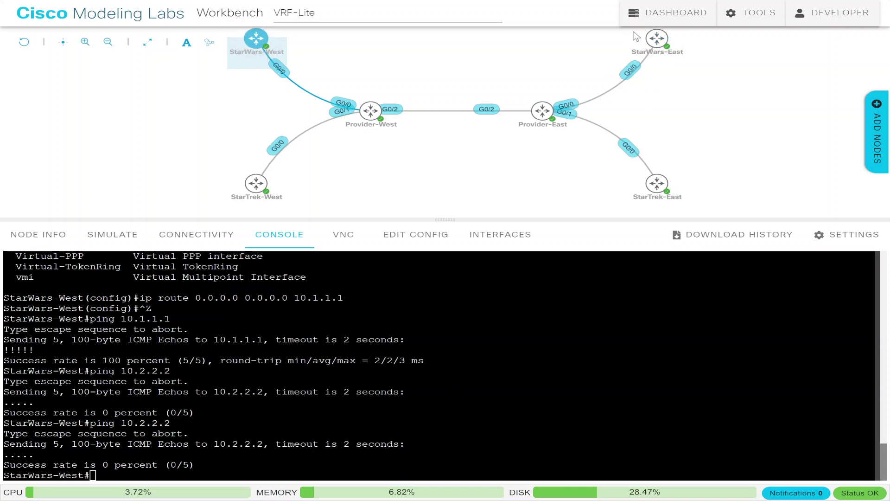
- Return to the StarWars-East console, get a clean prompt and enter global configuration mode
left_click(661, 49)
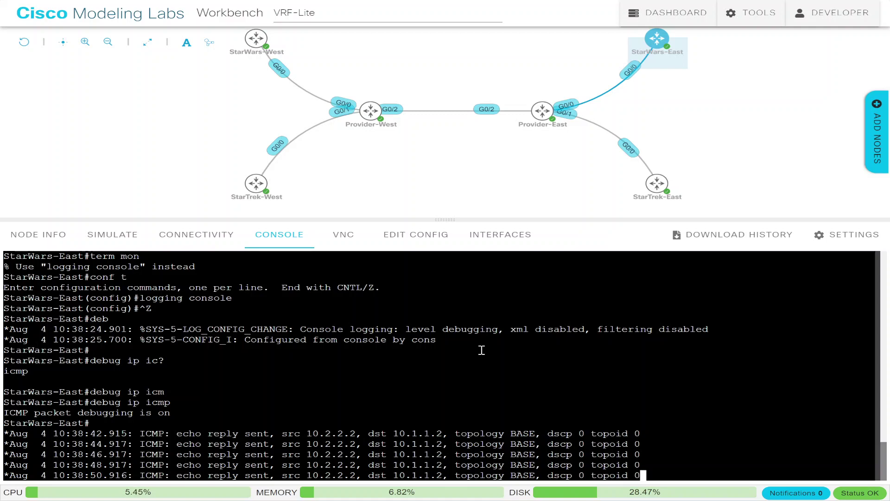
key("Return")
key("Return")
key("Return")
key("Return")
key("Return")
key("Return")
type("c")
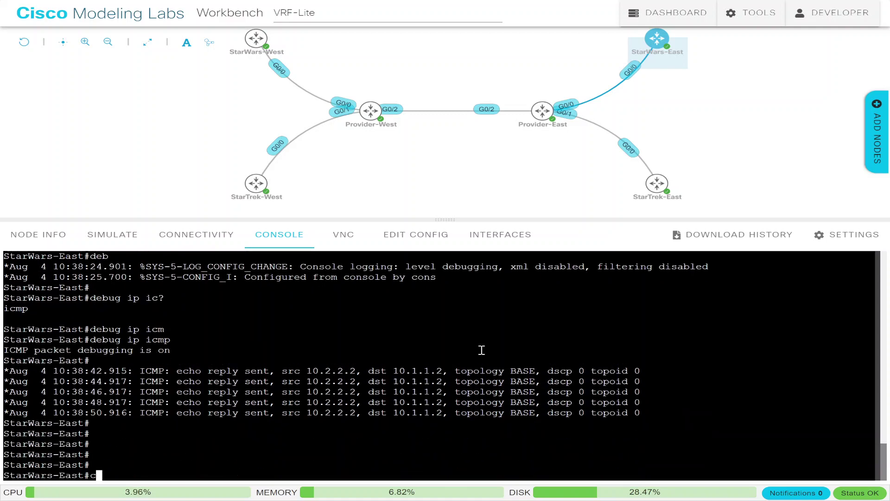
type("onf t")
key("Return")
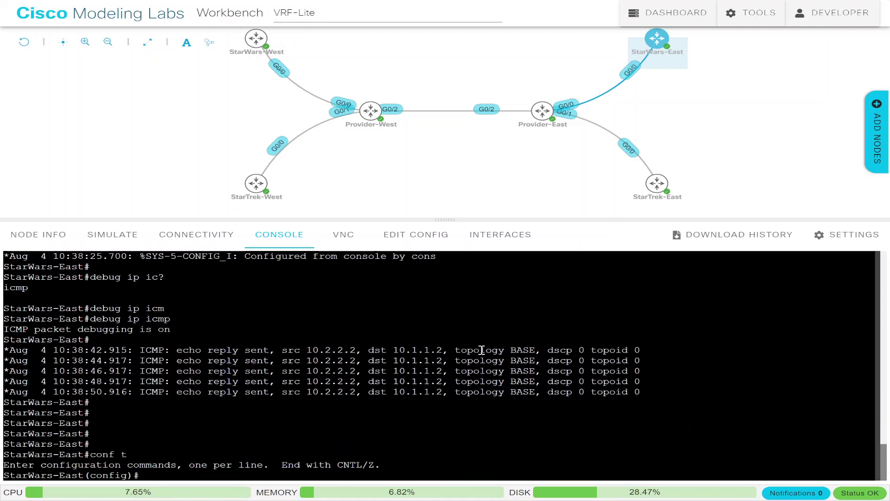
- Add a default route on StarWars-East with 10.2.2.1 as the next hop
type("ip route 0")
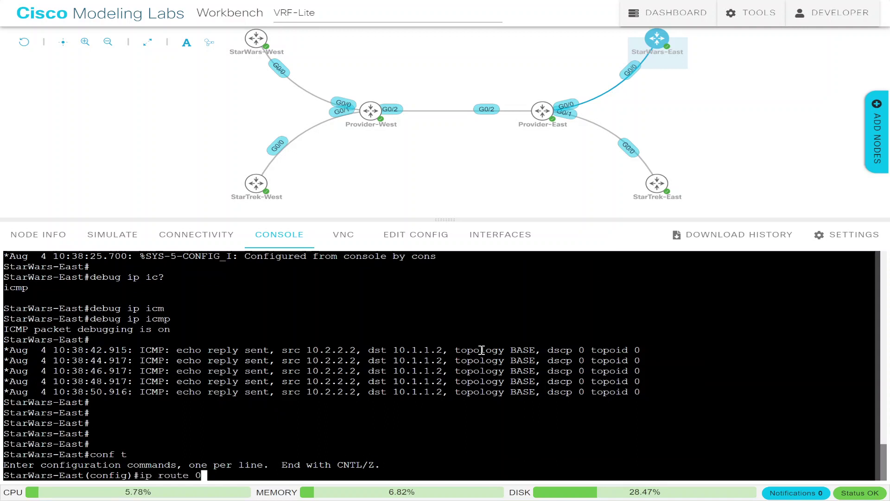
type(".0.0.0 0.0.0.0 10.2")
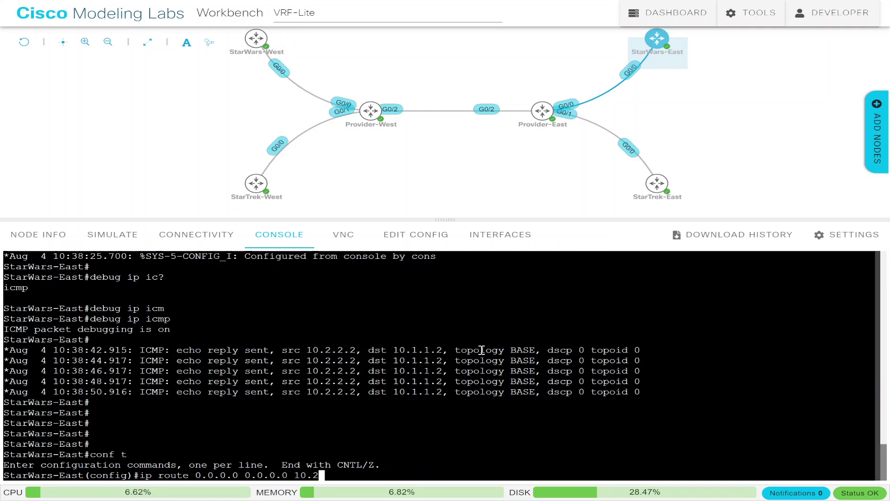
type(".2.1")
key("Return")
- Show the running configuration of interface g0/0 on StarWars-East from within configuration mode
type("do shor ur")
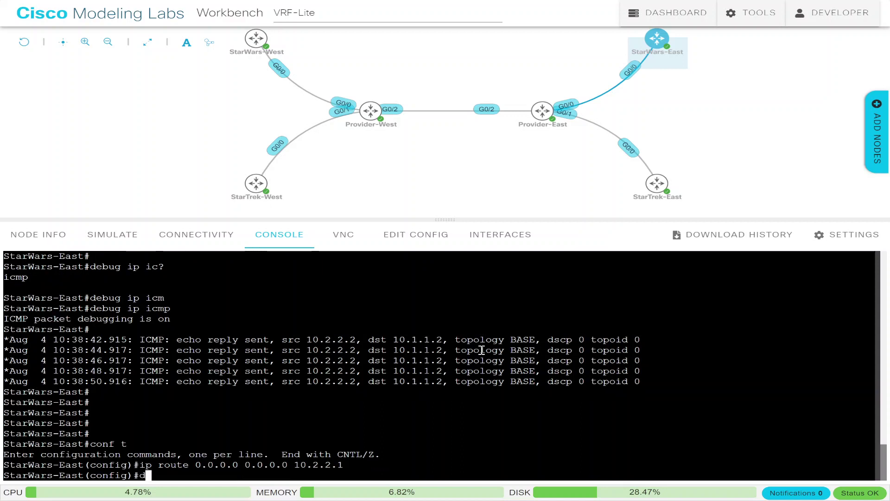
key("BackSpace")
key("BackSpace")
key("BackSpace")
key("BackSpace")
key("BackSpace")
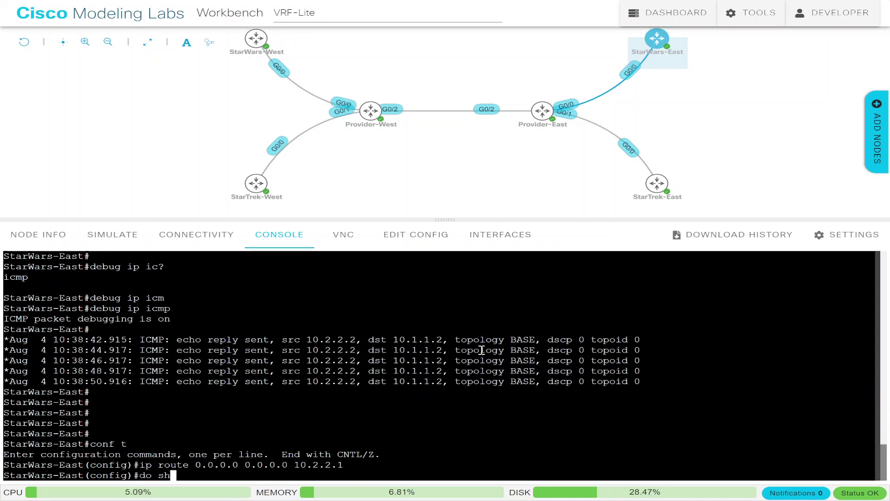
type("o run int g0/0")
key("Return")
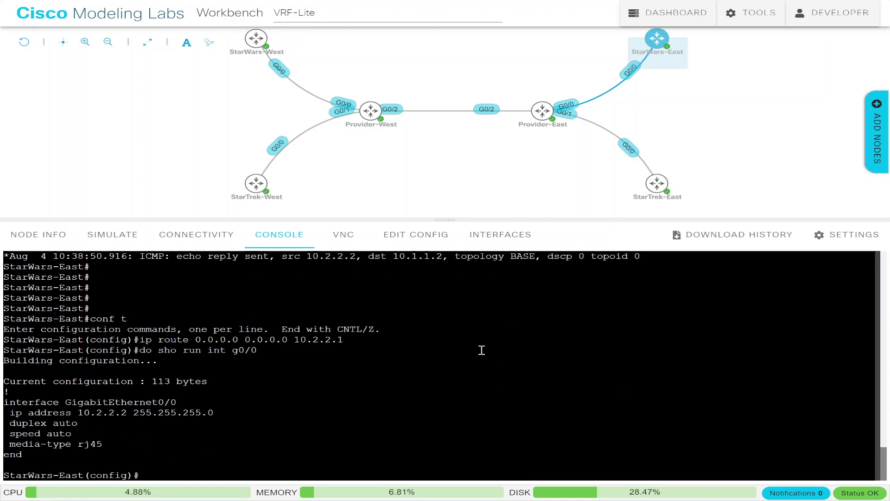
- Leave configuration mode on StarWars-East and ping its gateway at 10.2.2.1
type("ping")
key("BackSpace")
key("BackSpace")
key("BackSpace")
key("BackSpace")
key("ctrl+z")
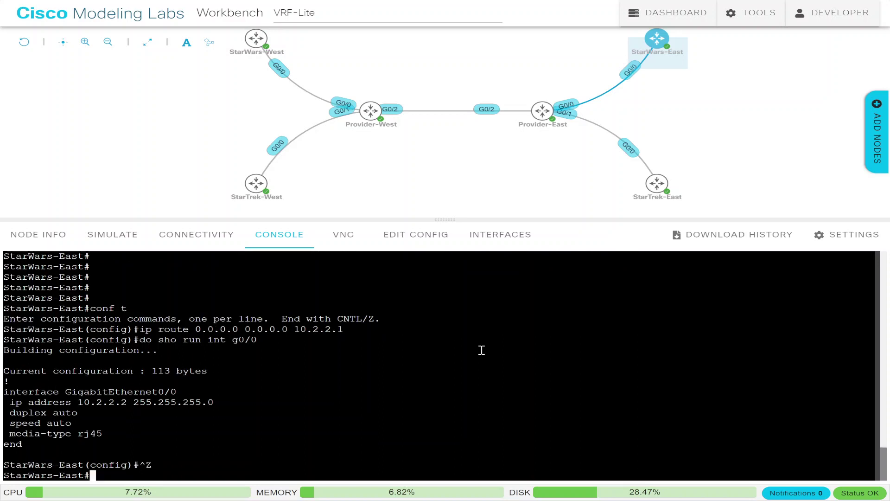
type("ping 10")
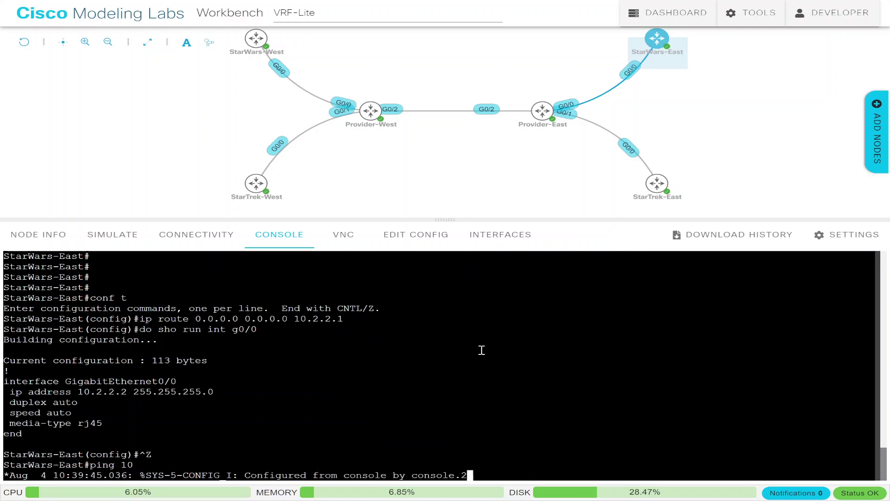
type(".2.2.1")
key("Return")
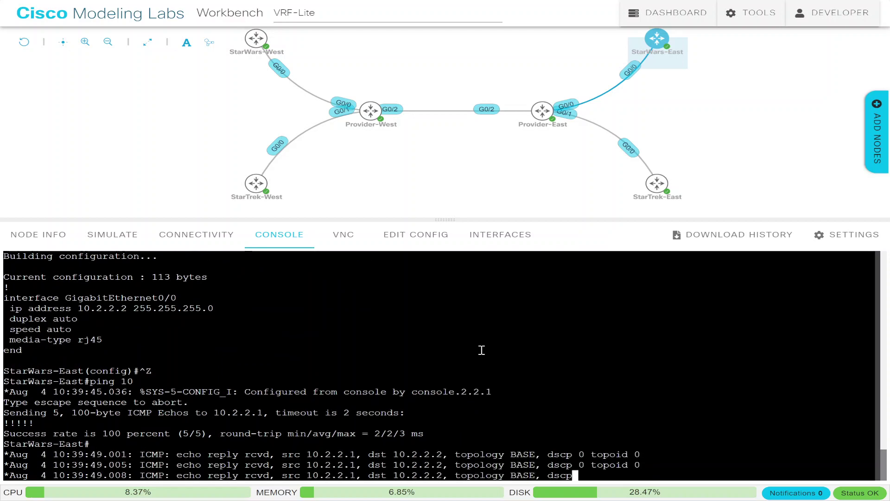
- Rerun the ping to 10.2.2.2 from StarWars-West and check it against the ICMP debug messages on StarWars-East
left_click(255, 44)
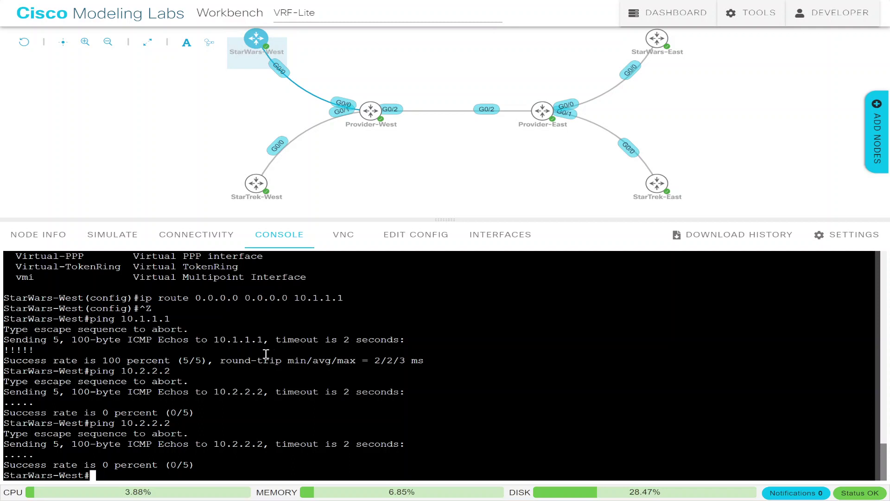
key("Up")
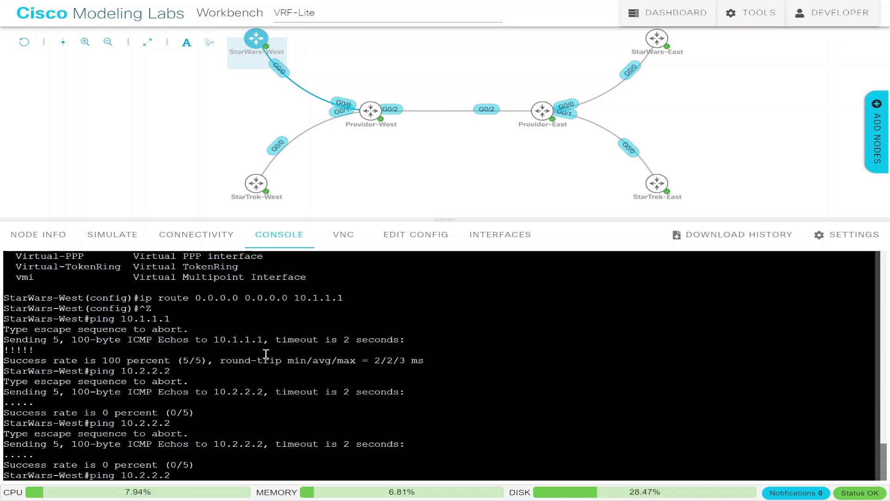
key("Return")
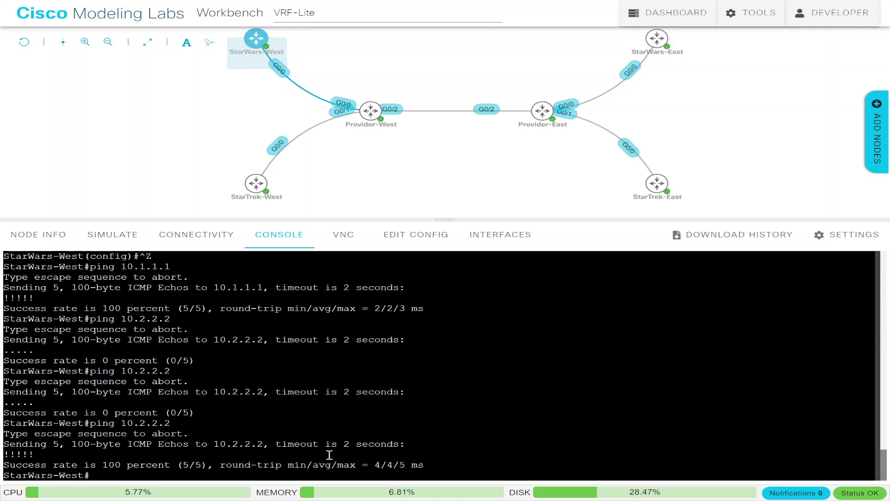
left_click(656, 37)
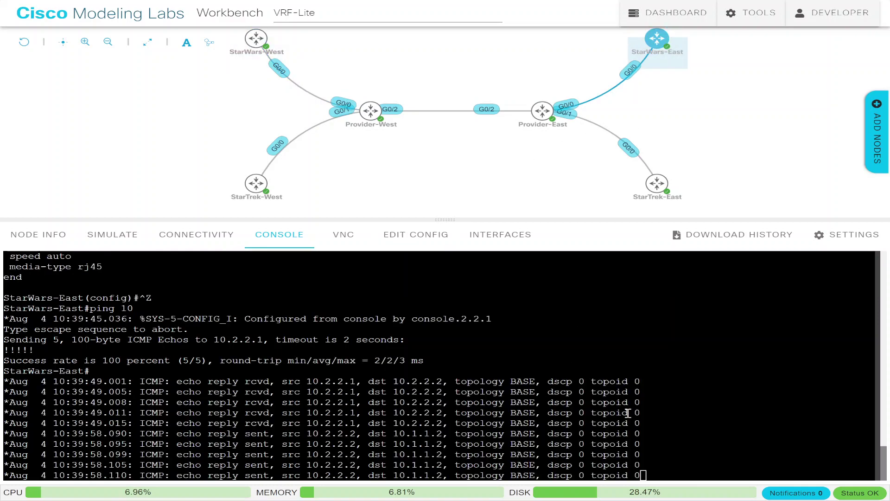
left_click(248, 41)
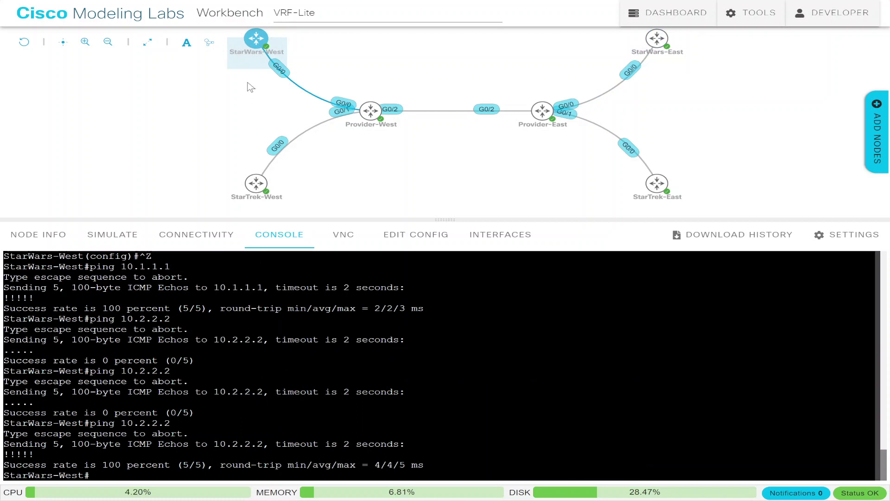
mouse_move(256, 191)
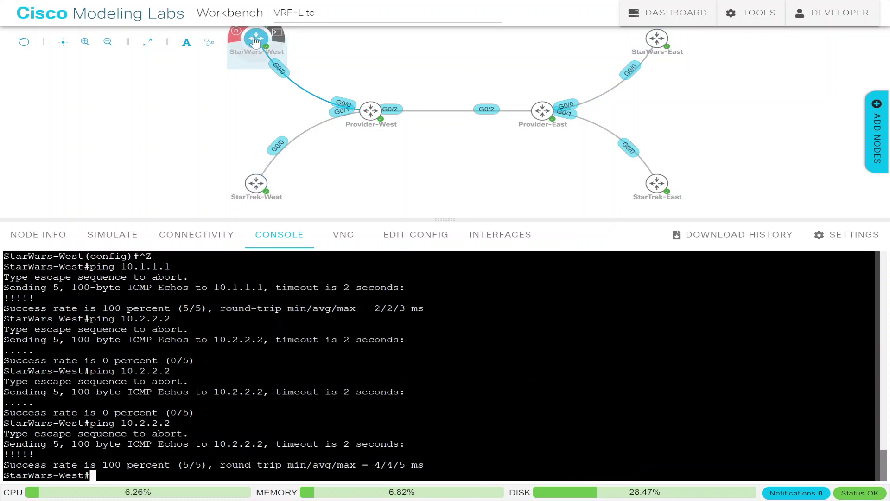
mouse_move(652, 32)
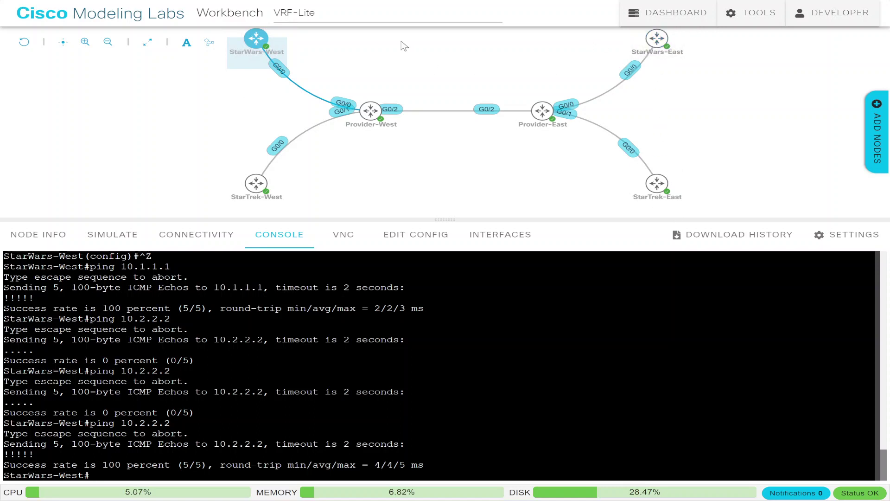
left_click(655, 39)
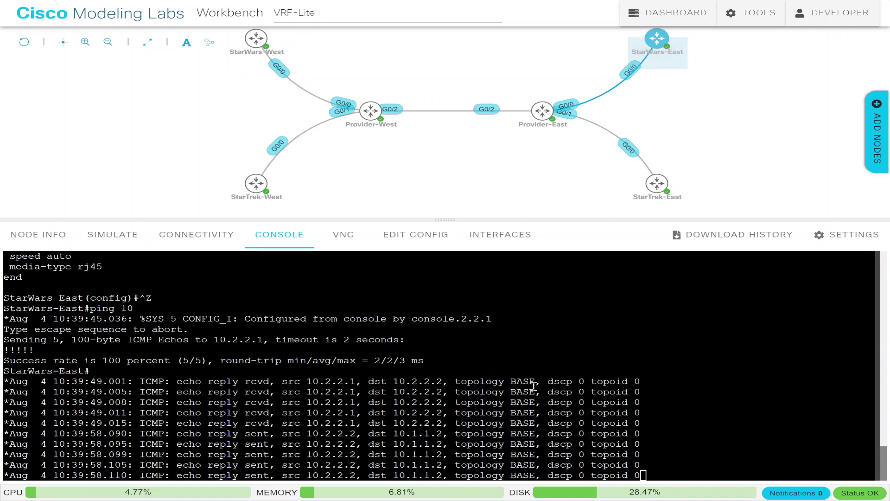
left_click(256, 39)
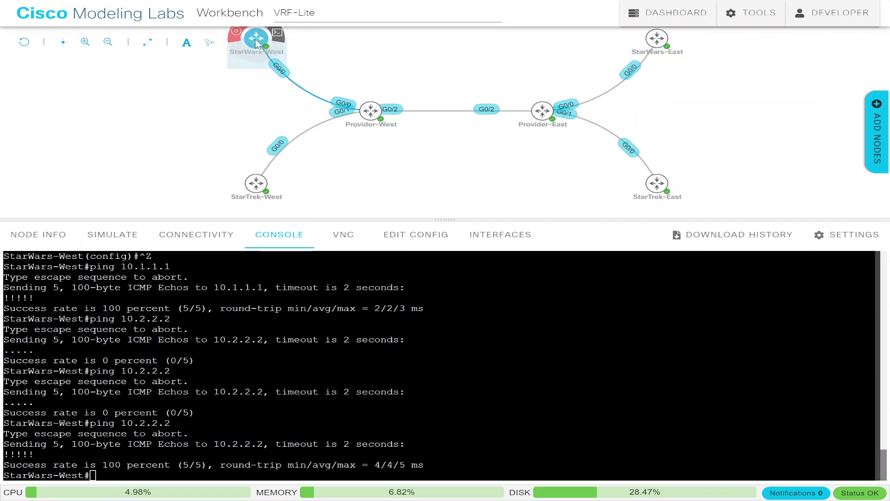
- Bring up the StarTrek-West console and decline the initial configuration dialog
left_click(256, 184)
left_click(404, 378)
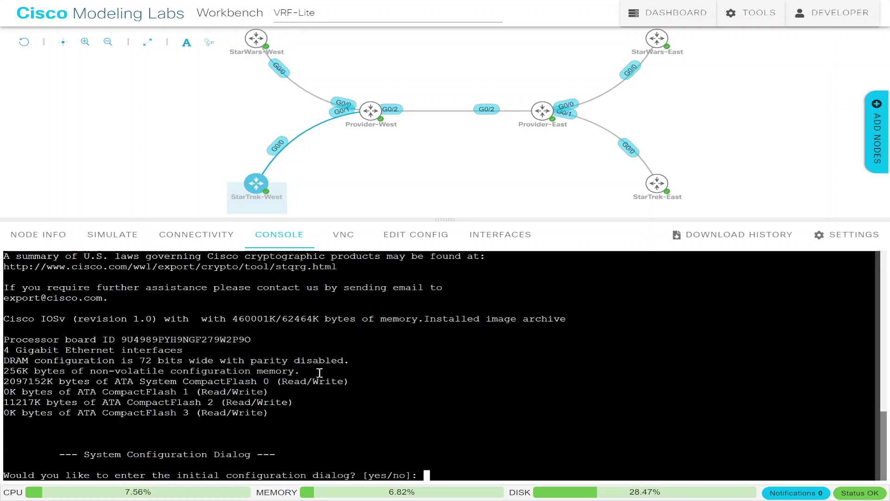
type("no")
key("Return")
- Bring up the StarTrek-East console, get a prompt and enter privileged EXEC mode
left_click(657, 183)
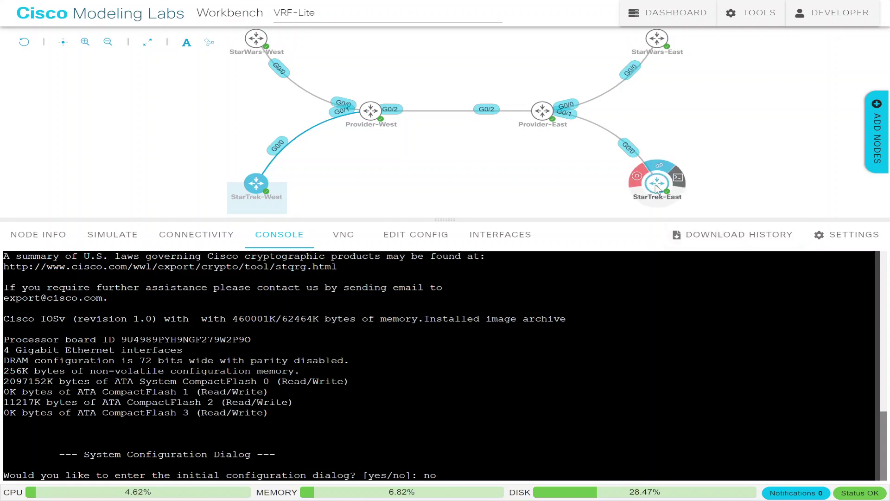
left_click(475, 388)
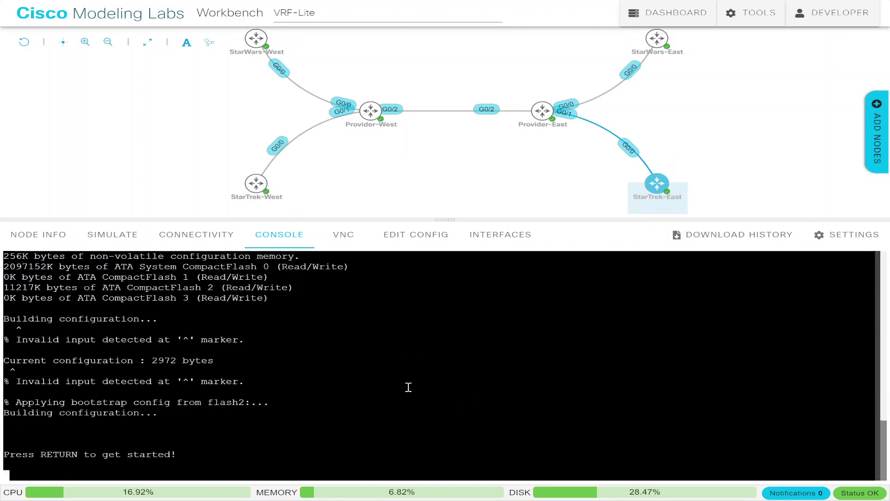
key("Return")
key("Return")
key("Return")
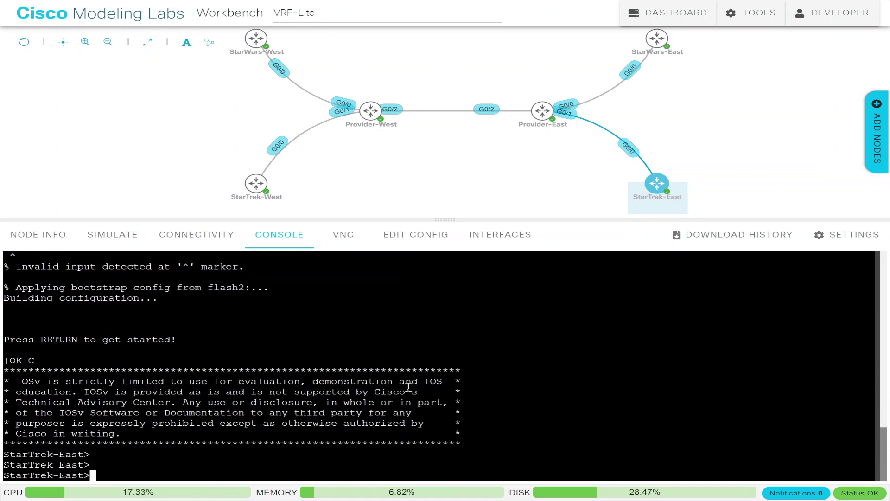
type("en")
key("Return")
- Show the brief IP interface summary on StarTrek-East
type("sh ip int ")
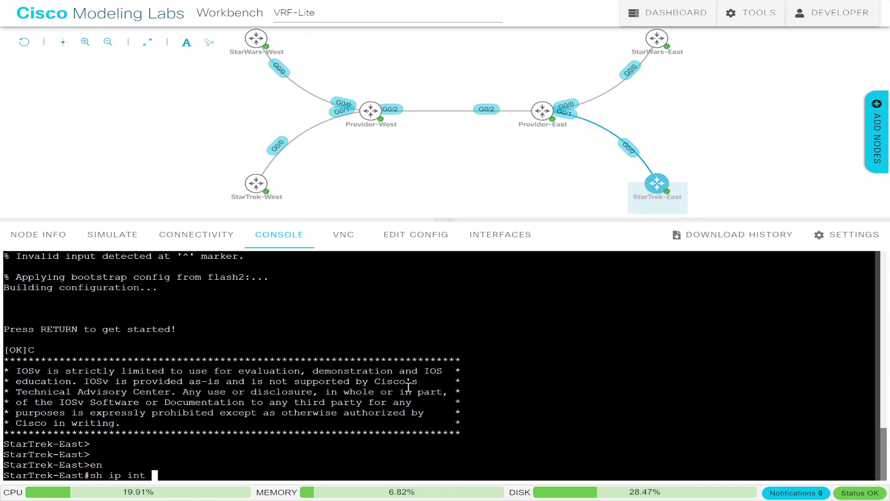
type("brie")
key("Return")
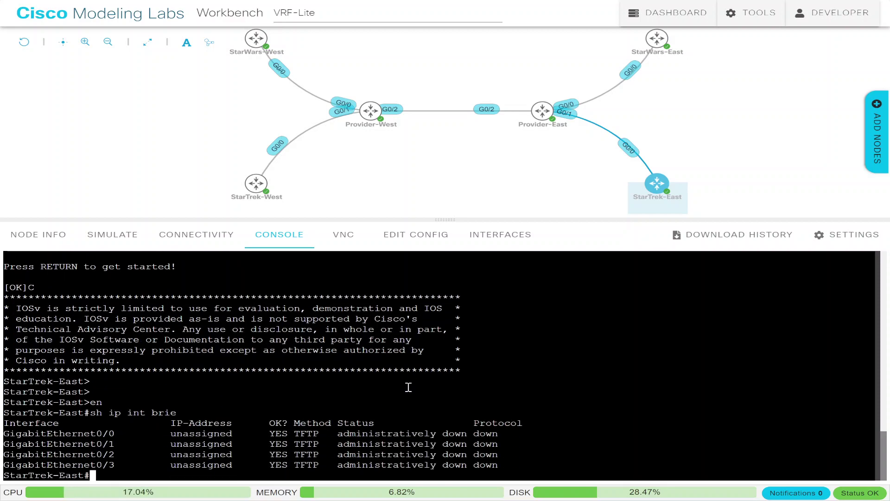
- Assign IP address 10.2.2.2 with mask 255.255.255.0 to interface g0/0 on StarTrek-East
type("conf t")
key("Return")
type("int g0")
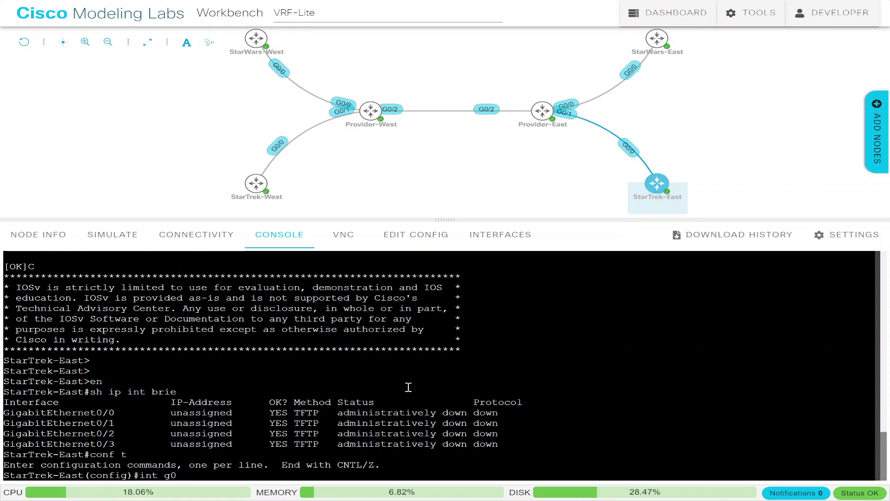
type("/0")
key("Return")
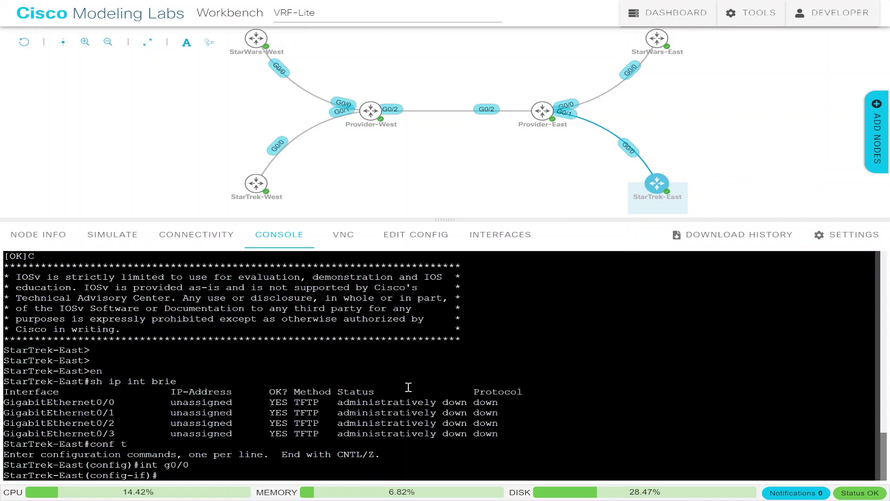
type("ip add 10.2.2.2 ")
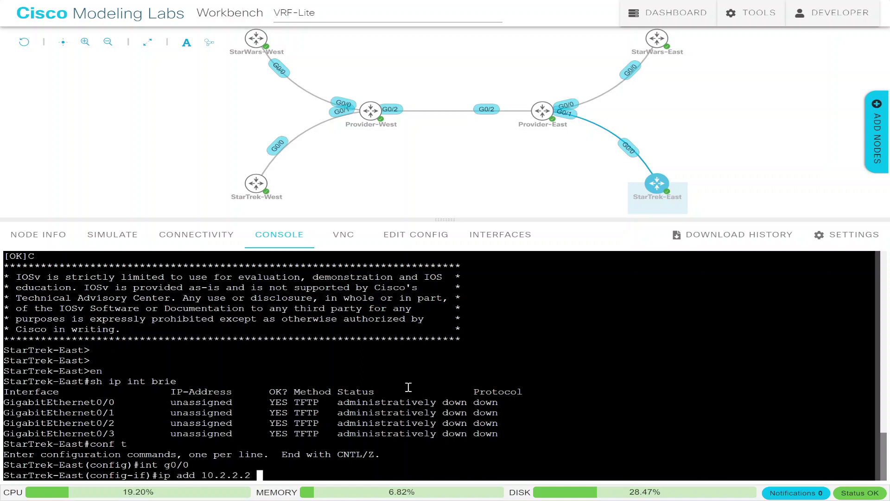
type("255.255.25")
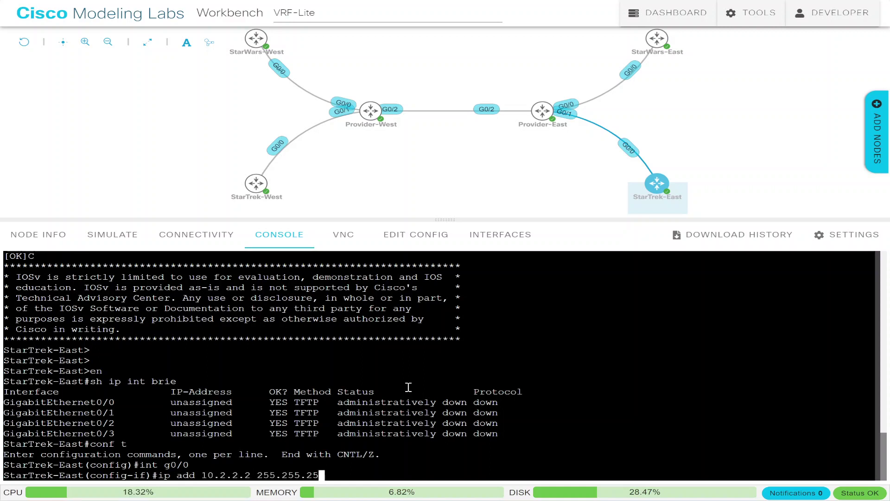
type("5.0")
key("Return")
- Enable interface g0/0 on StarTrek-East with no shut
type("nos hut")
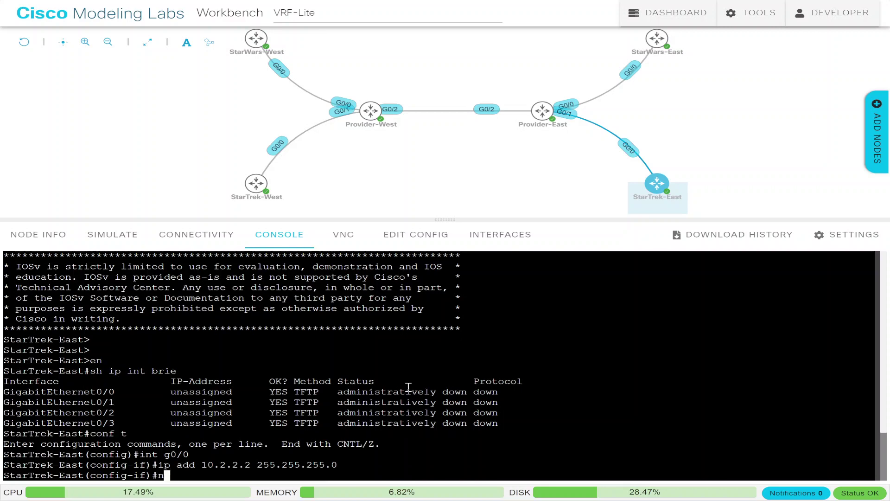
key("Return")
type("no shut")
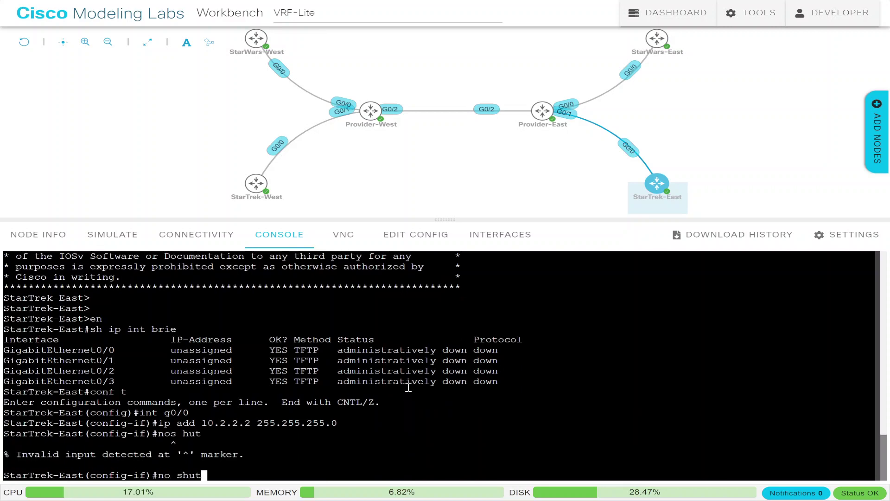
key("Return")
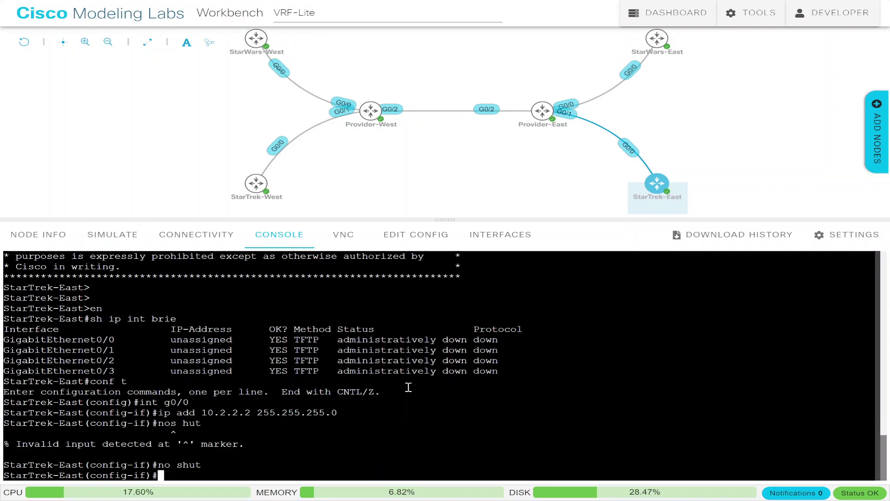
- Bring up the StarTrek-West console, get a prompt and enter global configuration mode
left_click(251, 189)
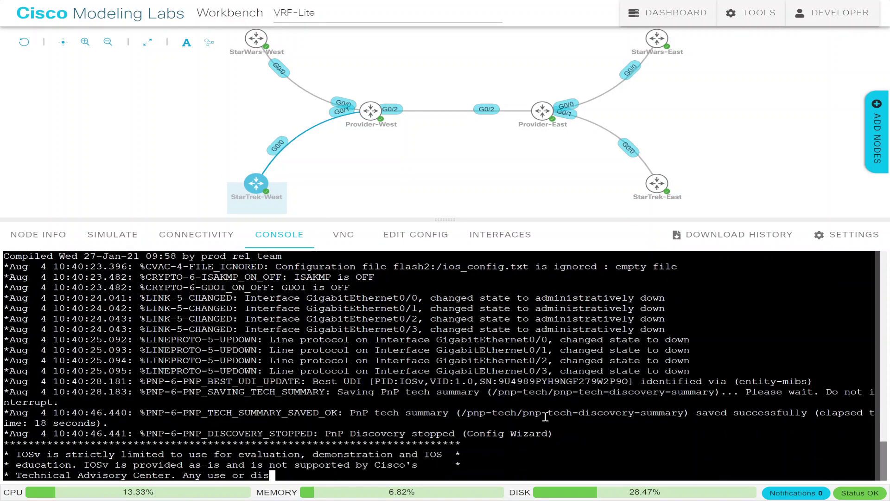
key("Return")
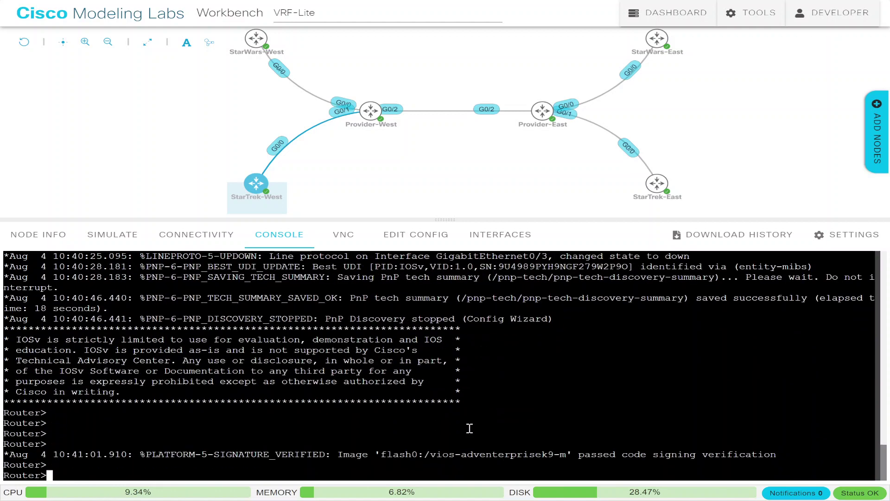
type("en")
key("Return")
type("conf t")
key("Return")
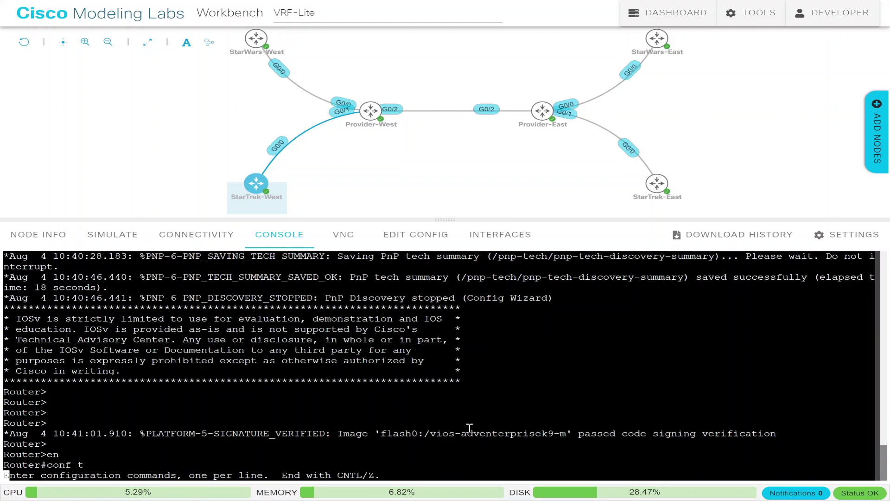
- Set the router's hostname to StarTrek-West
type("host ST")
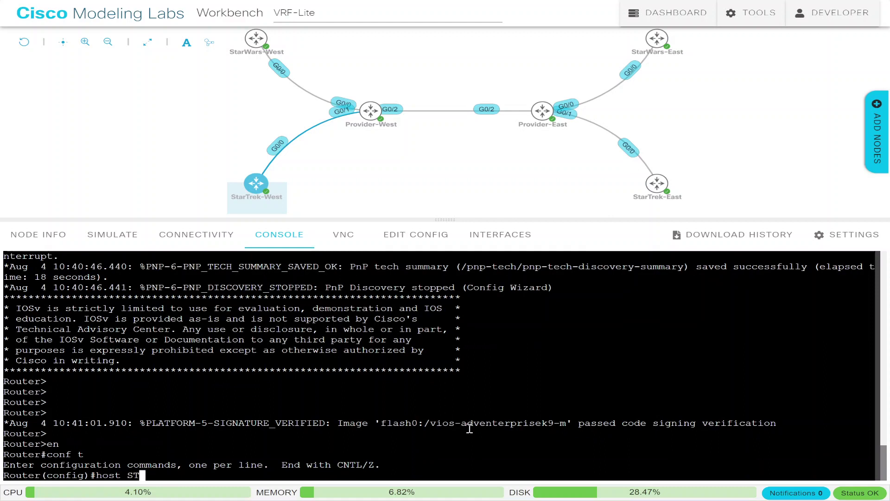
key("BackSpace")
type("tarTrek")
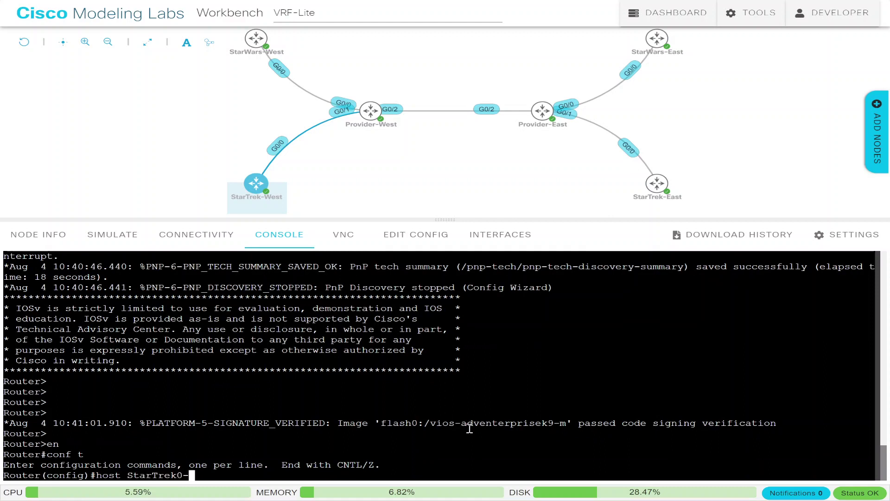
type("-West")
key("Return")
- Assign IP address 10.1.1.2 with mask 255.255.255.0 to interface g0/0 on StarTrek-West
type("int g0/0")
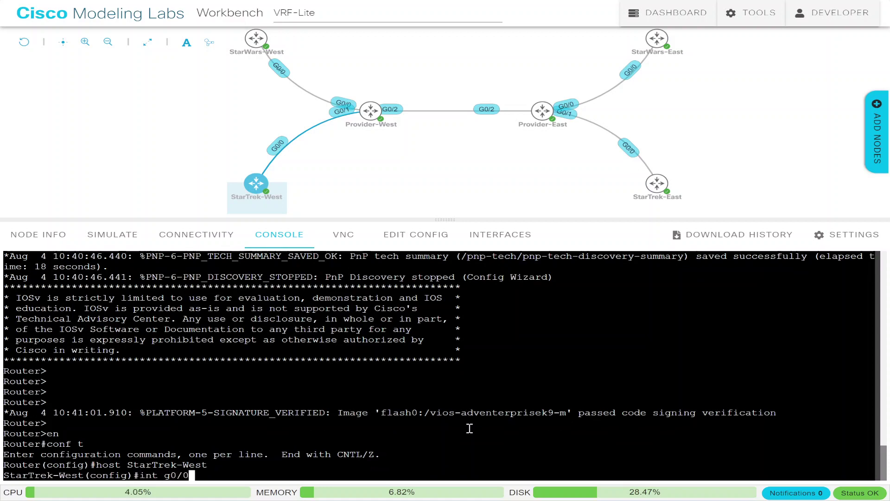
key("Return")
type("ip addre")
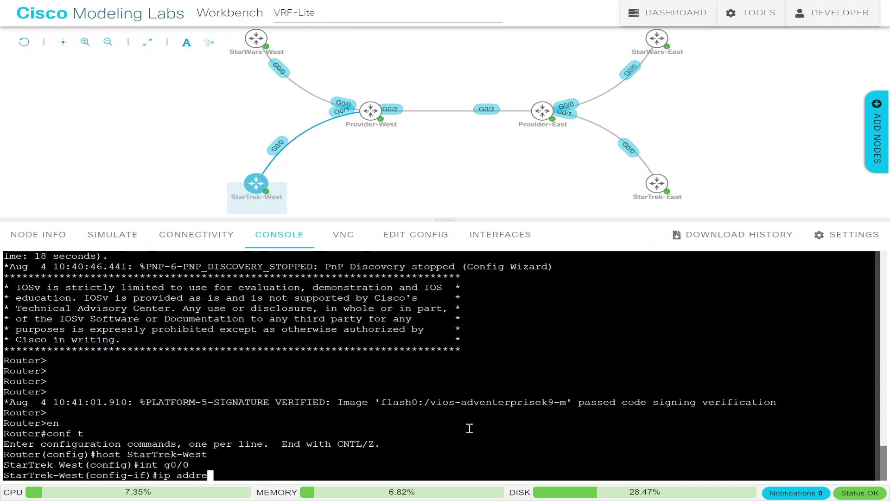
type("ss 10.1.1.1")
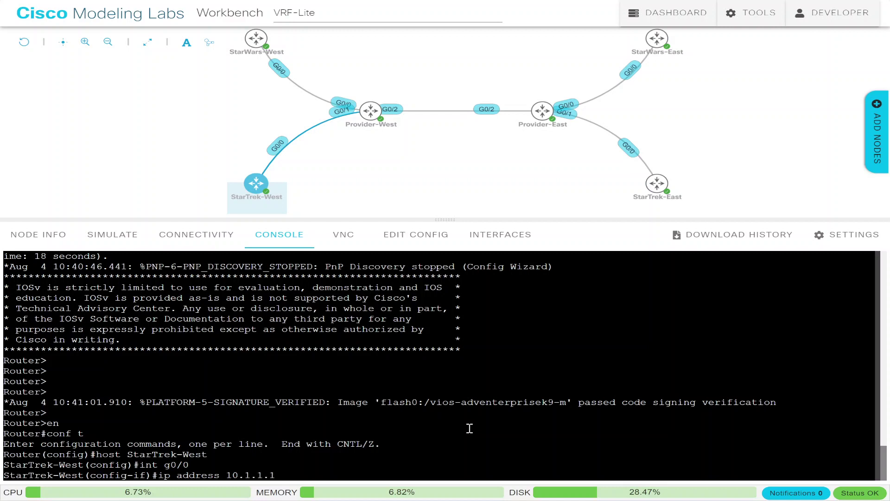
key("BackSpace")
type("2 ")
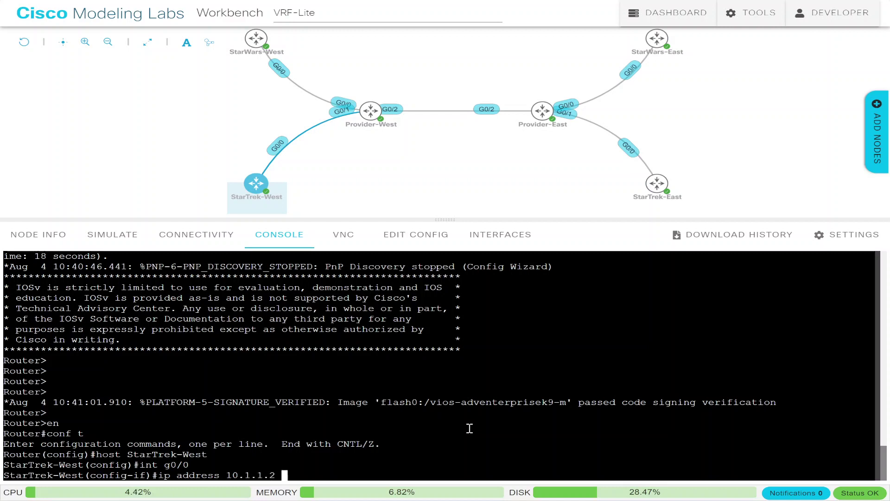
type("255.255.255")
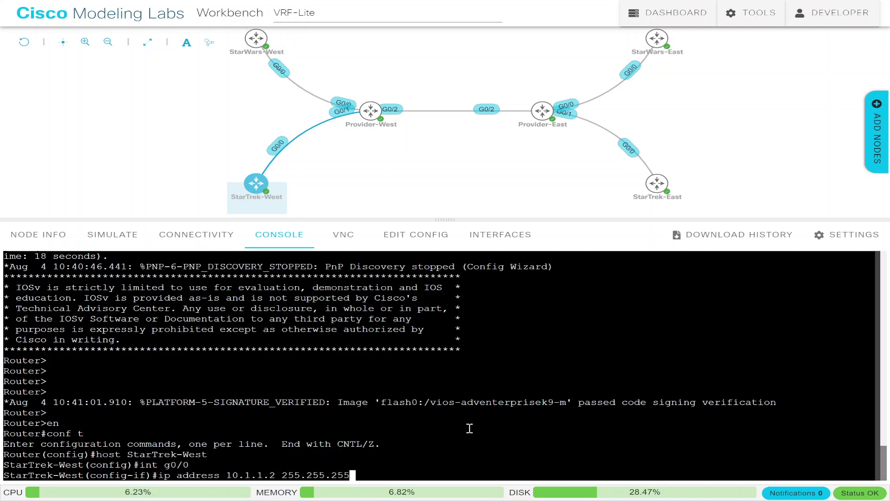
type(".0")
key("Return")
- Enable interface g0/0 on StarTrek-West with no shut and return to privileged EXEC mode
type("no shut")
key("Return")
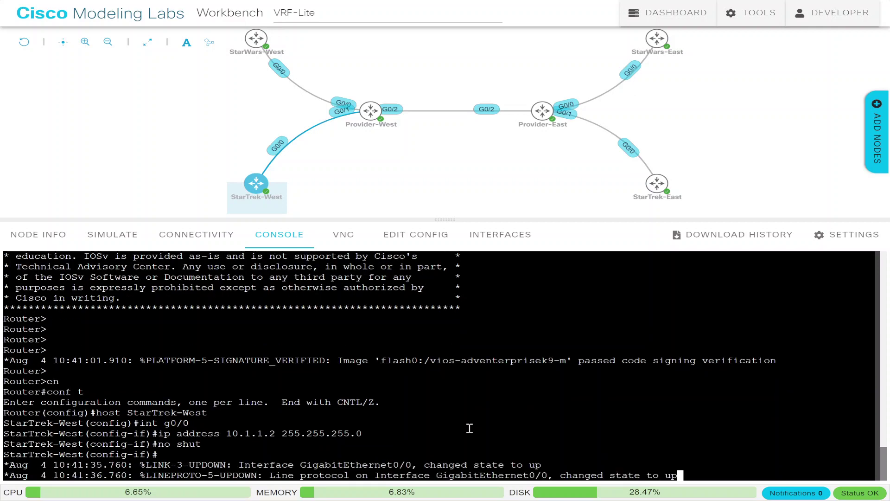
key("Return")
key("ctrl+z")
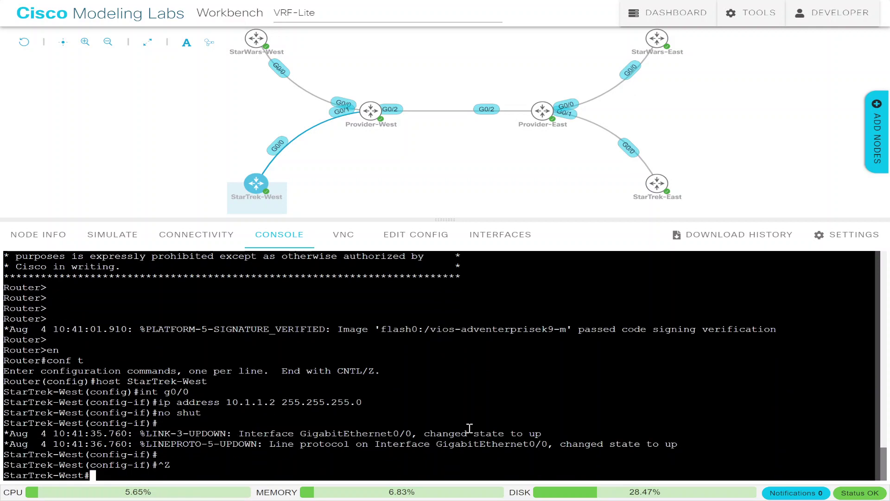
- Ping the provider gateway 10.1.1.1 and StarTrek-East's address 10.2.2.2 from StarTrek-West
type("ping 10.1.1")
key("Return")
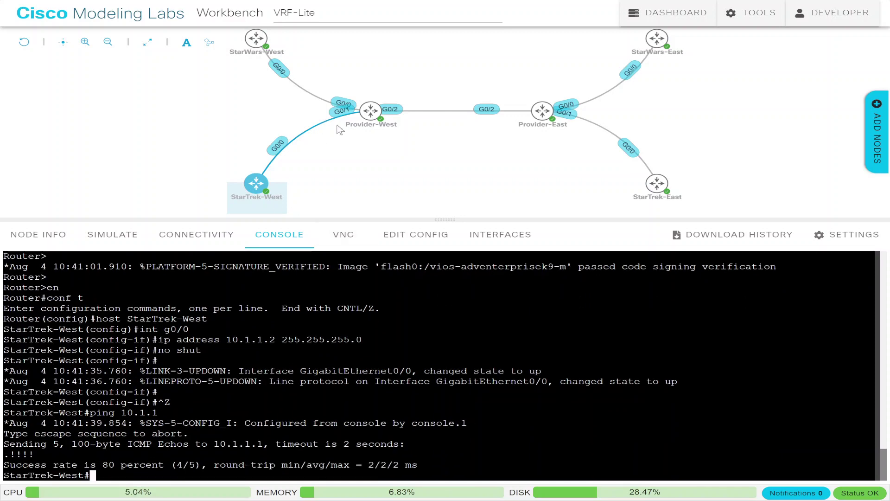
mouse_move(374, 120)
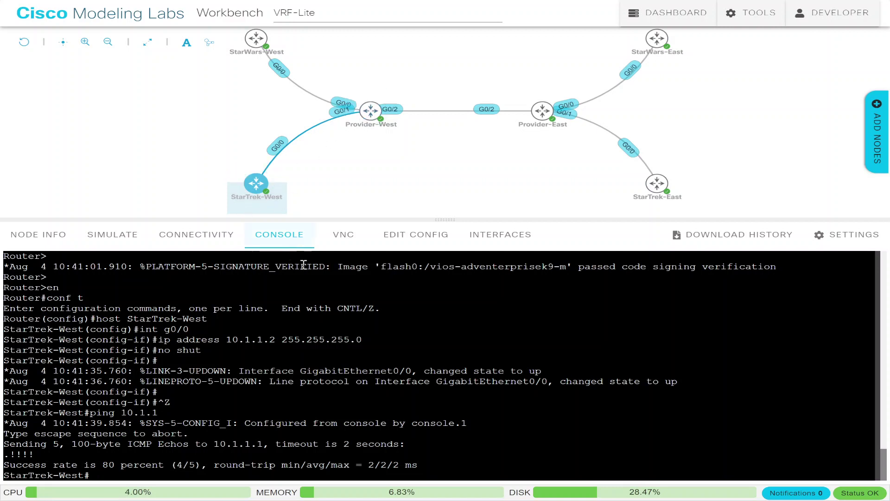
mouse_move(262, 210)
mouse_move(655, 187)
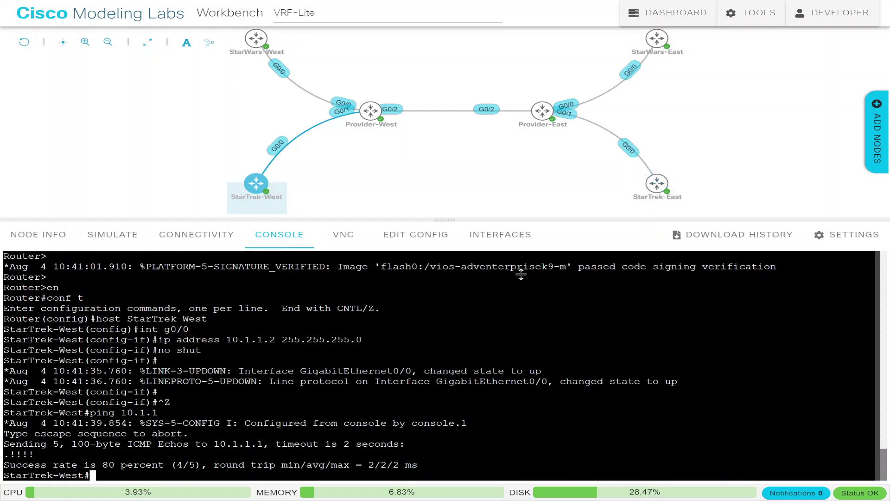
type("pi")
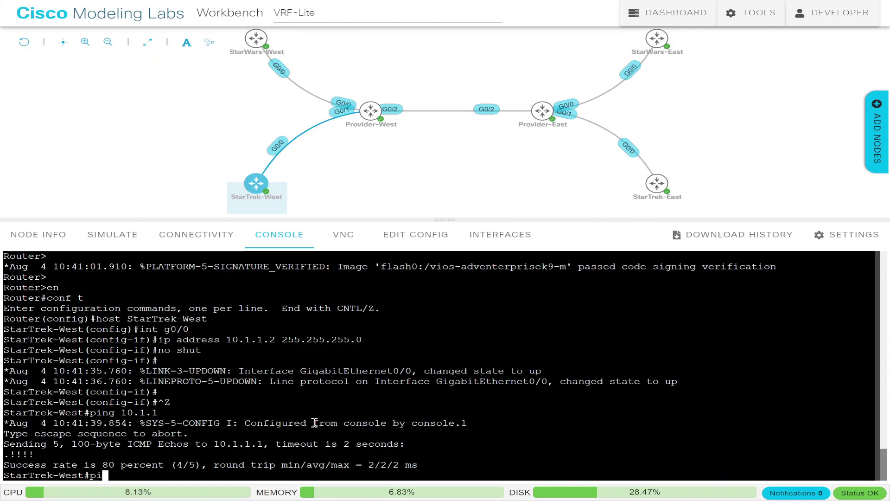
type("ng 10.12")
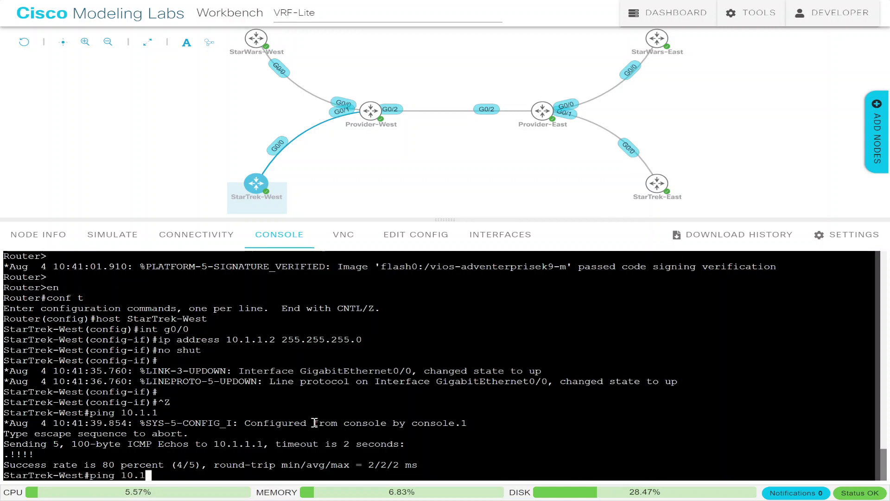
key("BackSpace")
key("BackSpace")
type("2")
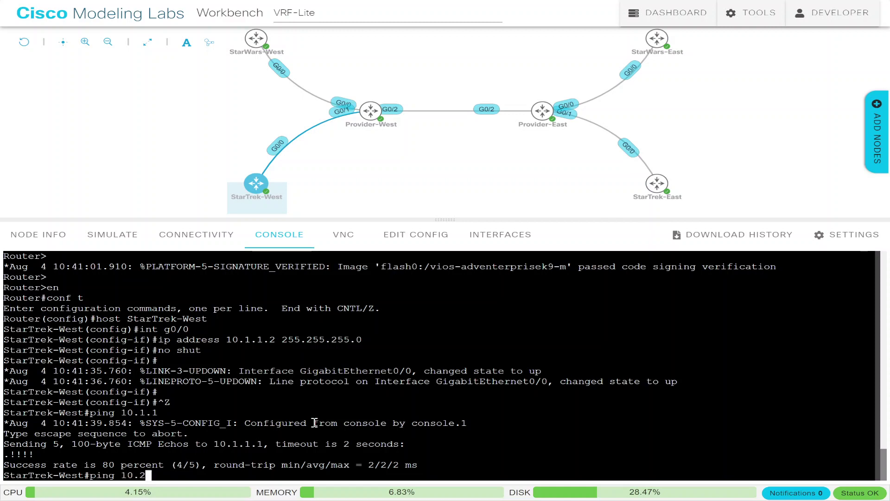
type(".2.2")
key("Return")
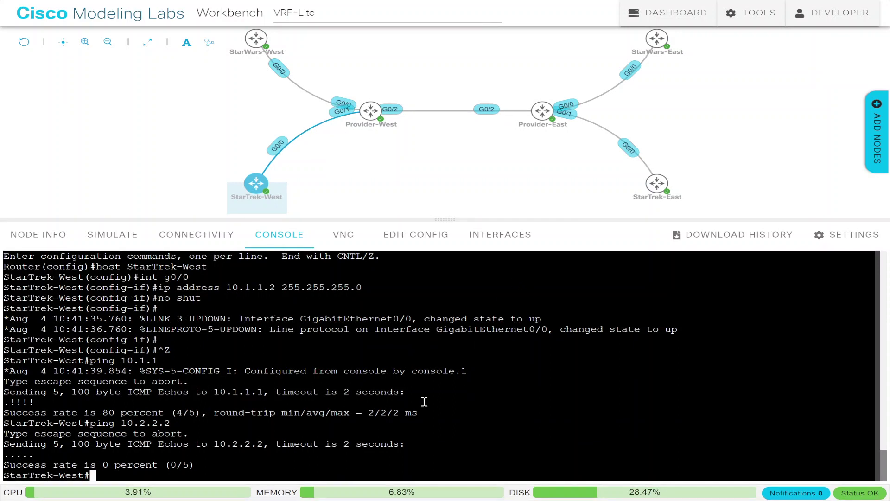
- Add a default route 0.0.0.0 0.0.0.0 via 10.1.1.1 on StarTrek-West and leave configuration mode
type("conf t")
key("Return")
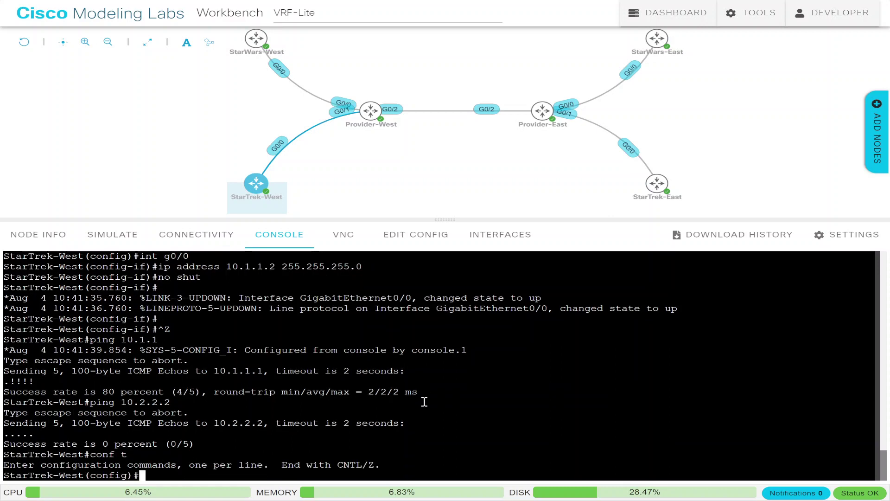
type("ip route 0")
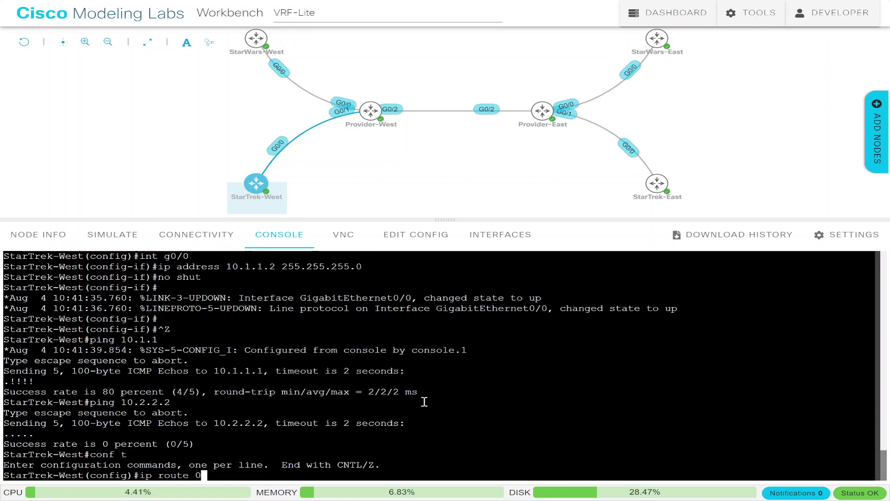
type(".0.0.0 0.0.0.0 10")
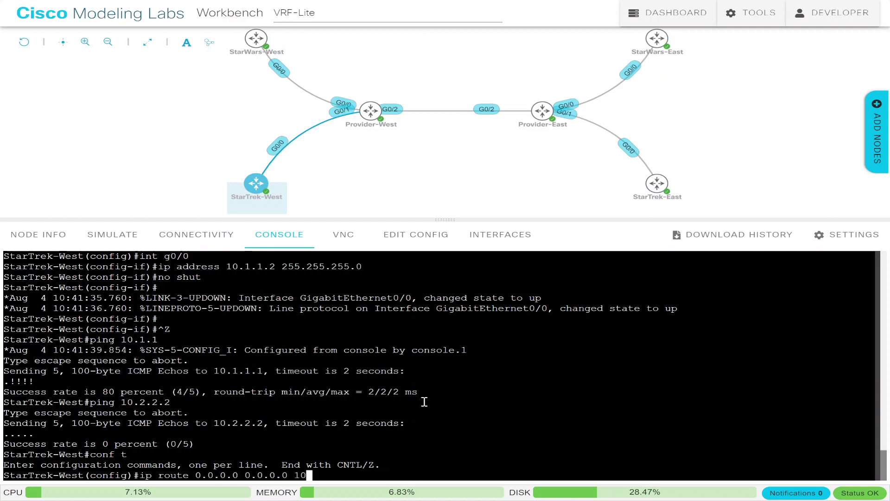
type(".1.1.1")
key("Return")
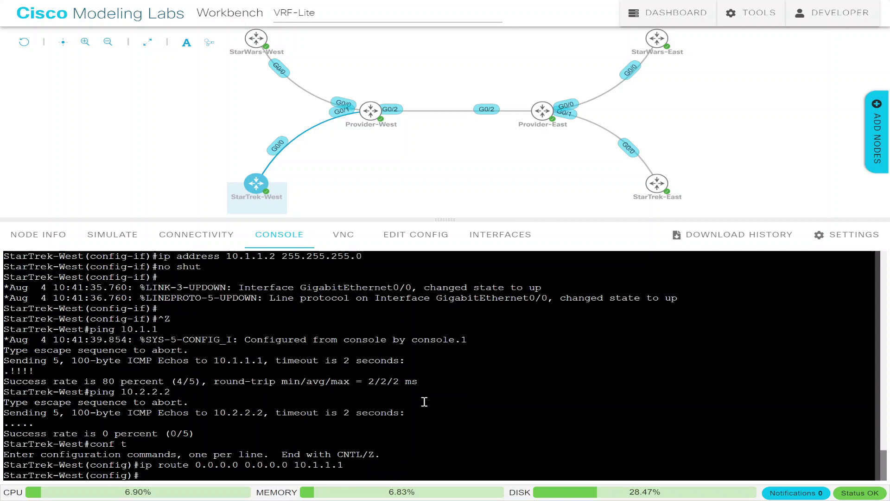
key("ctrl+z")
- Return to the StarTrek-East console and exit from interface configuration to global configuration mode
mouse_move(659, 190)
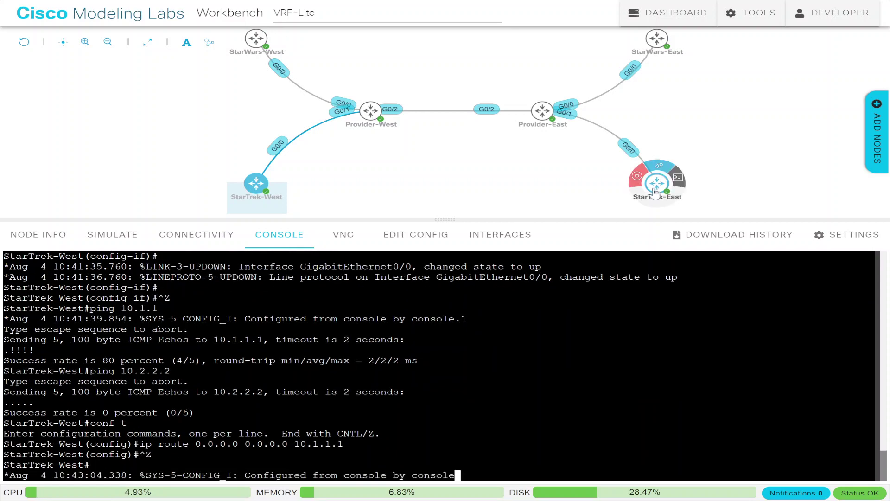
left_click(655, 190)
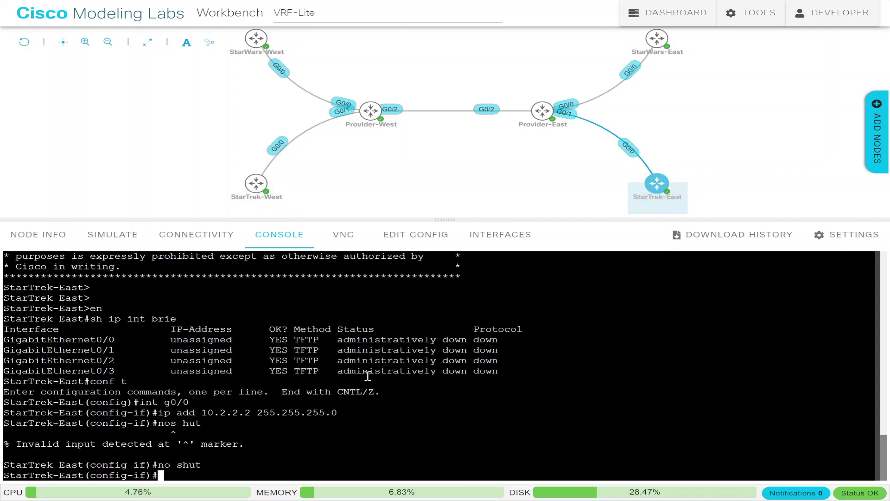
type("exut'uo")
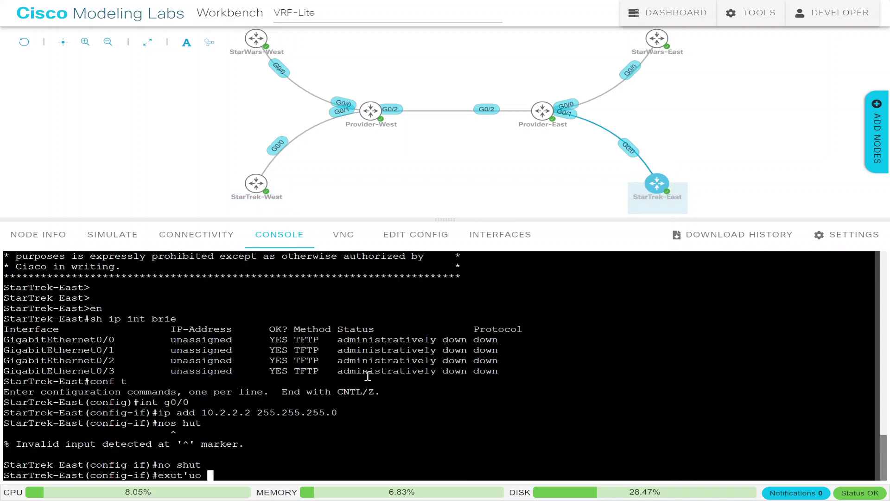
key("BackSpace")
key("BackSpace")
key("BackSpace")
key("BackSpace")
key("BackSpace")
type("it")
key("Return")
- Add a default route 0.0.0.0 0.0.0.0 via 10.2.2.1 on StarTrek-East and leave configuration mode
type("ip route 0")
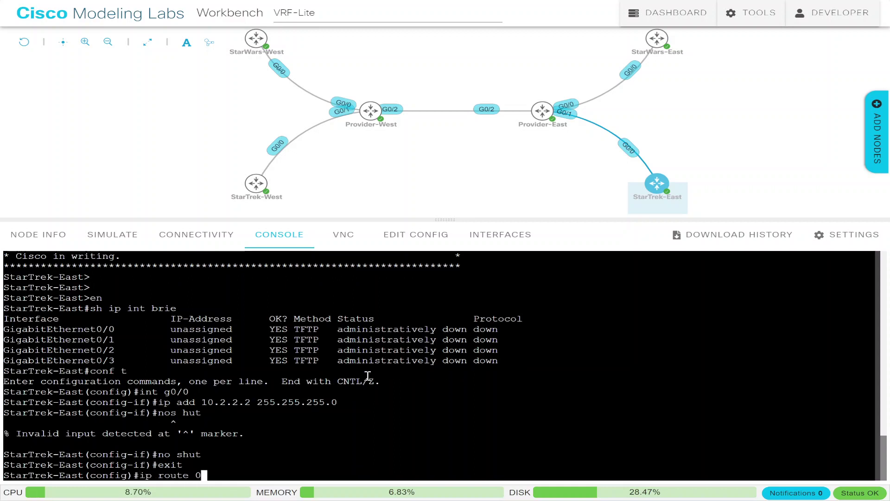
type(".0.0.0 0.0")
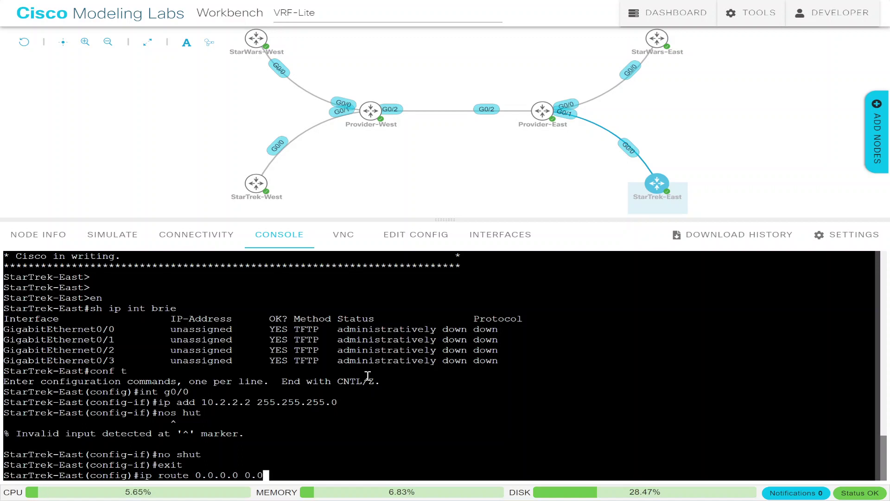
type(".0.0 10.2.2.1")
key("Return")
key("ctrl+z")
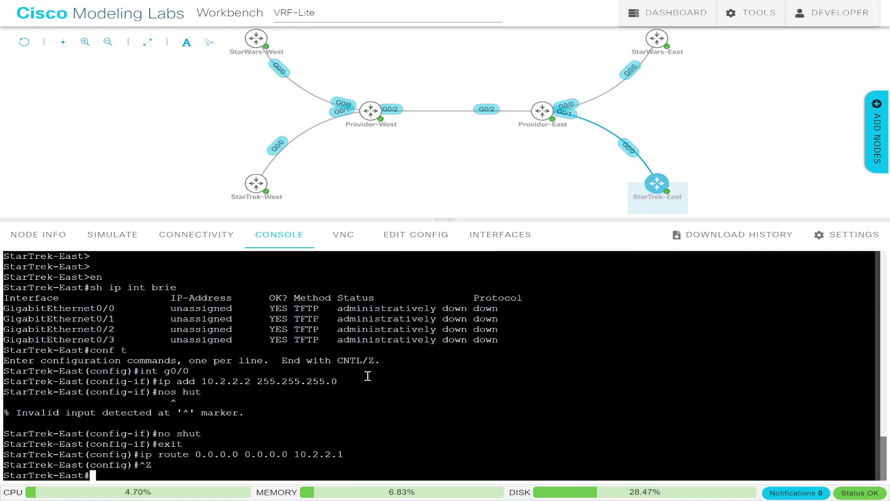
- Ping 10.1.1.1 and StarTrek-West's address 10.1.1.2 from StarTrek-East
type("ping 10.")
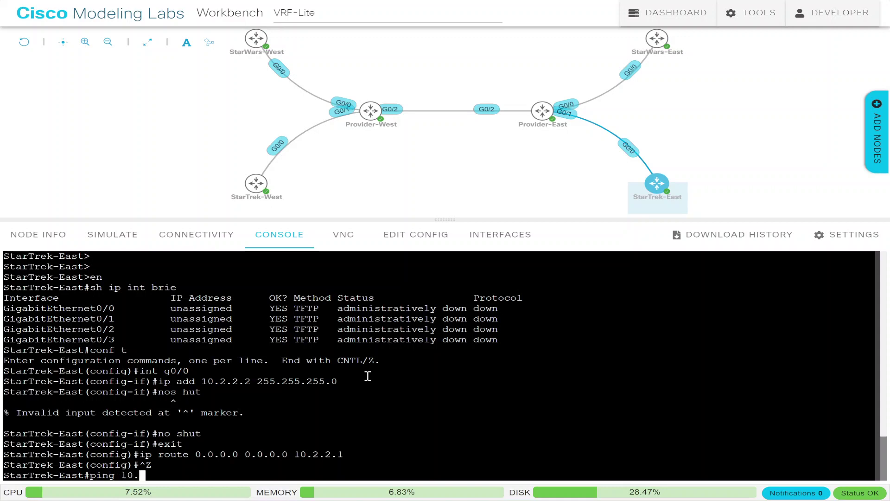
type("1.1.1")
key("Return")
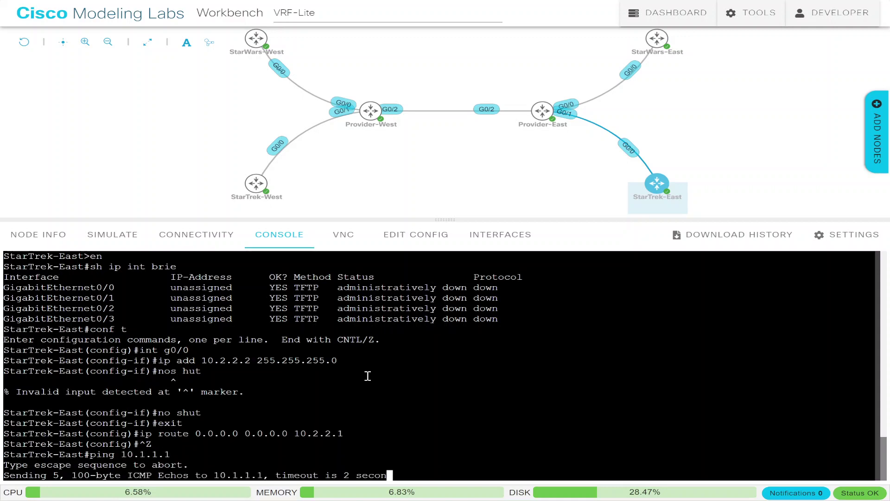
key("Up")
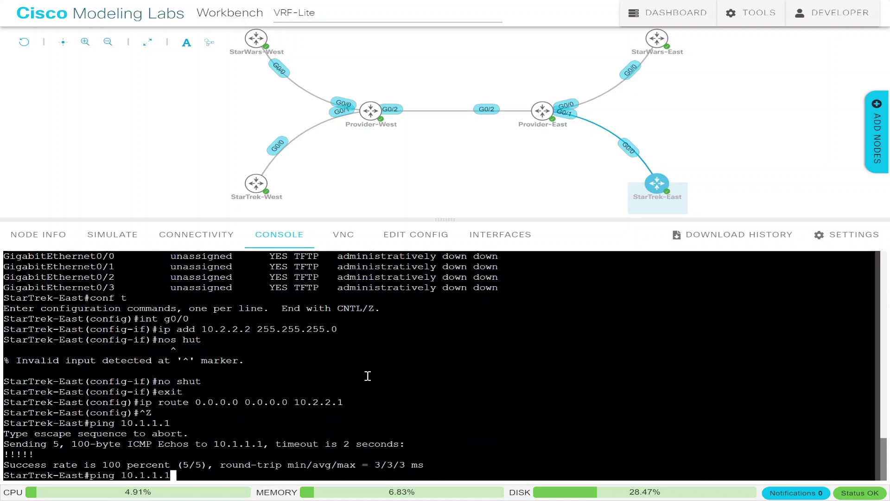
key("BackSpace")
type("2")
key("Return")
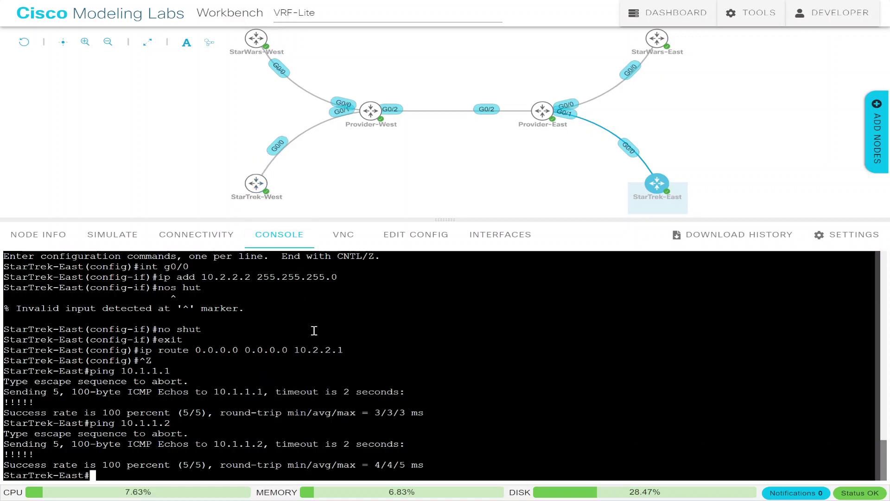
- Turn on ICMP debugging on StarTrek-East with debug ip icmp
type("debug ip icmp")
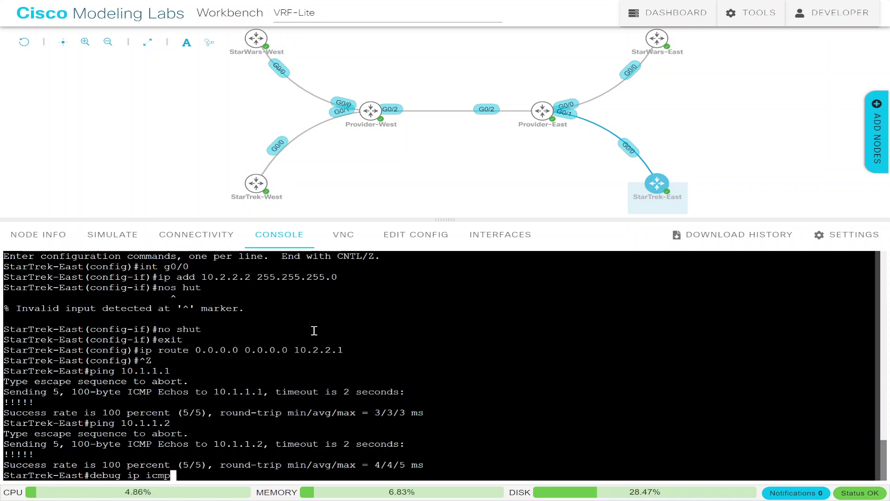
key("Return")
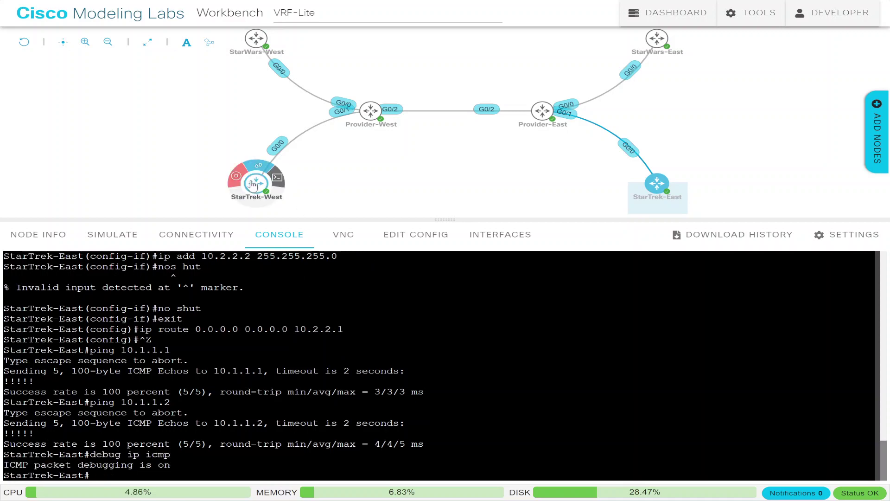
- Switch to the StarTrek-West console and ping StarTrek-East's address 10.2.2.2
left_click(255, 183)
key("Return")
key("Return")
key("Return")
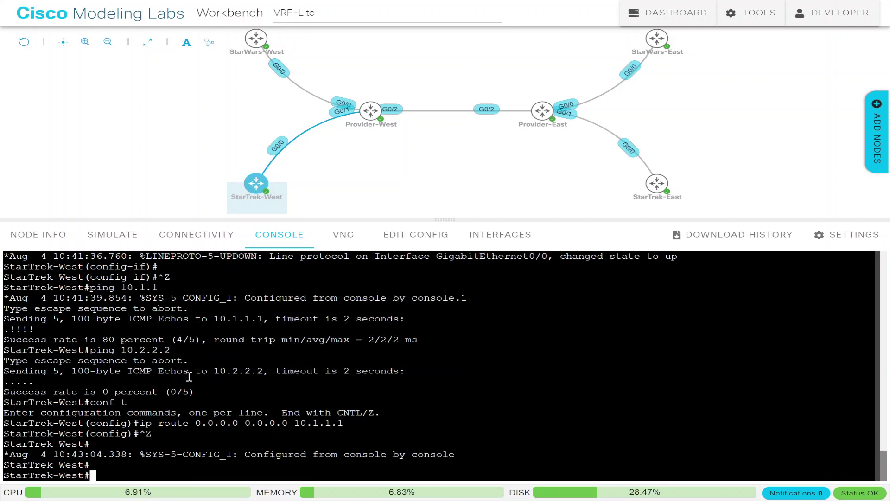
type("ping 10.1.1")
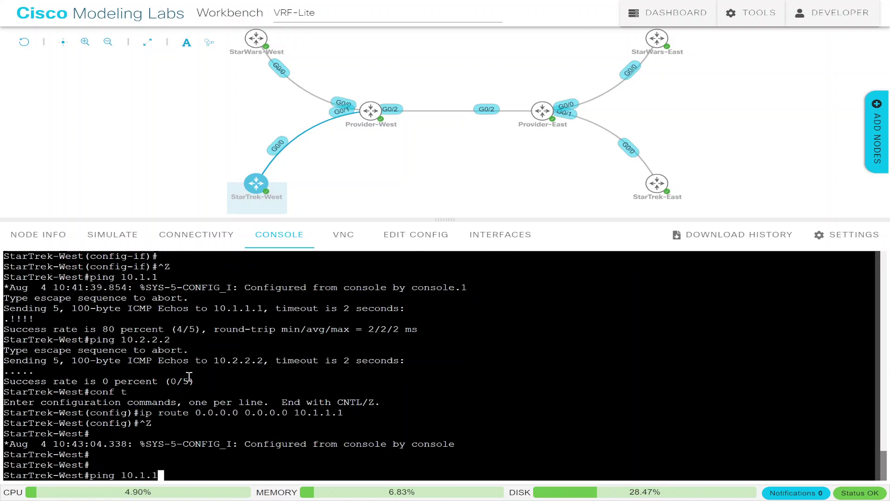
key("BackSpace")
key("BackSpace")
key("BackSpace")
type("2.2.2")
key("Return")
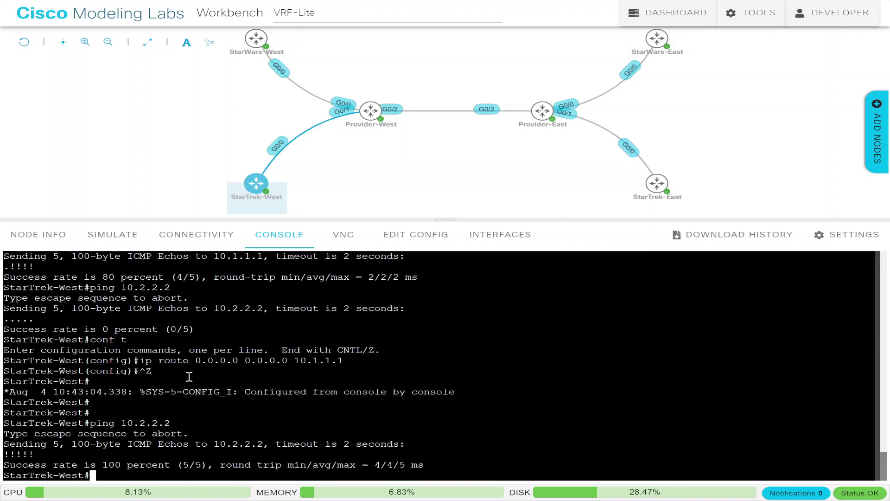
- Enable console logging on StarTrek-East with logging console and return to privileged mode
left_click(657, 194)
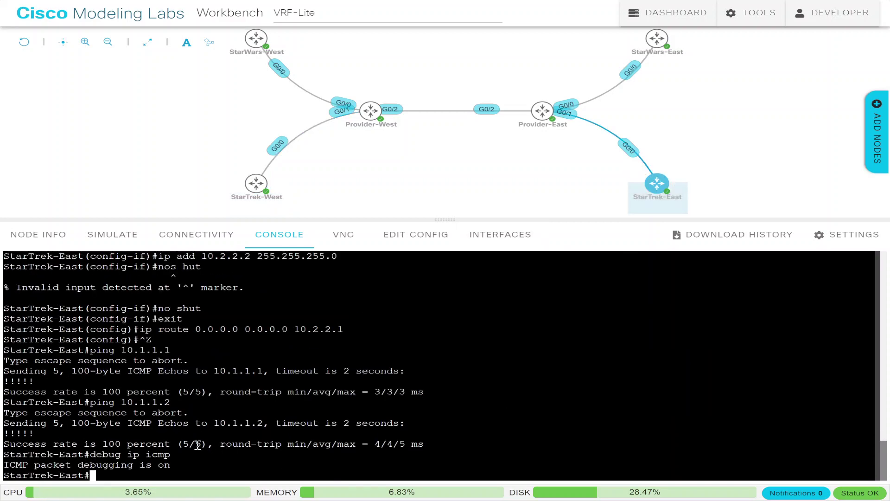
type("conf t")
key("Return")
type("logg")
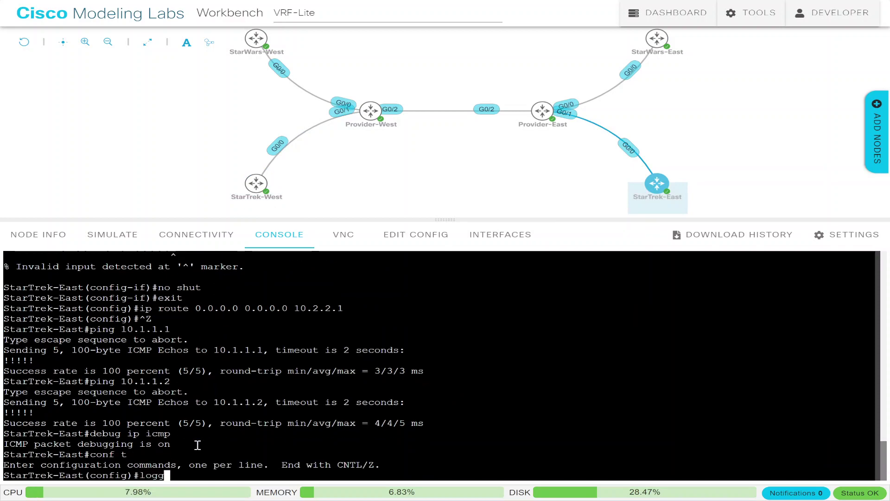
key("Tab")
type("con")
key("Tab")
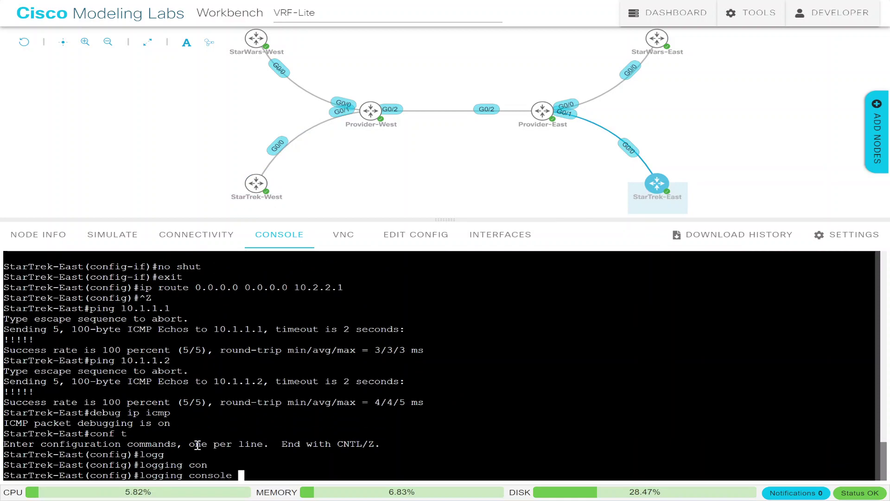
key("Return")
key("ctrl+z")
key("Return")
key("Return")
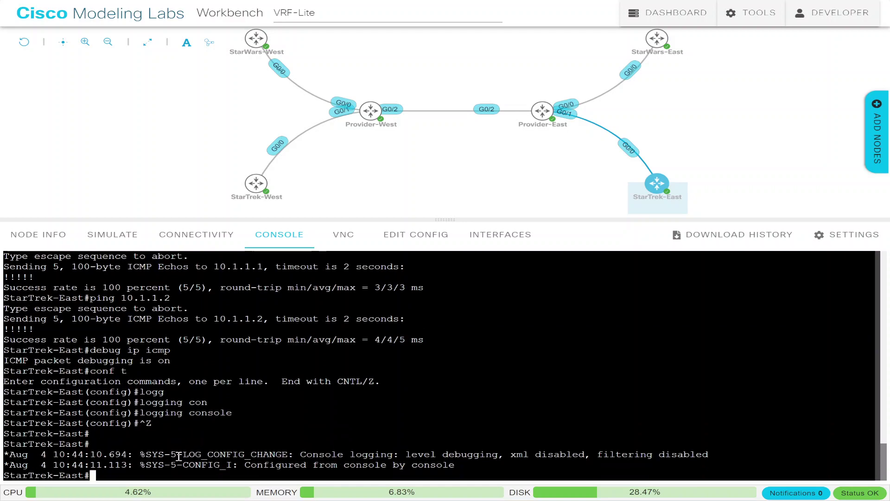
- Repeat the ping to 10.2.2.2 from StarTrek-West and check the ICMP debug output on StarTrek-East
left_click(256, 183)
key("Up")
key("Return")
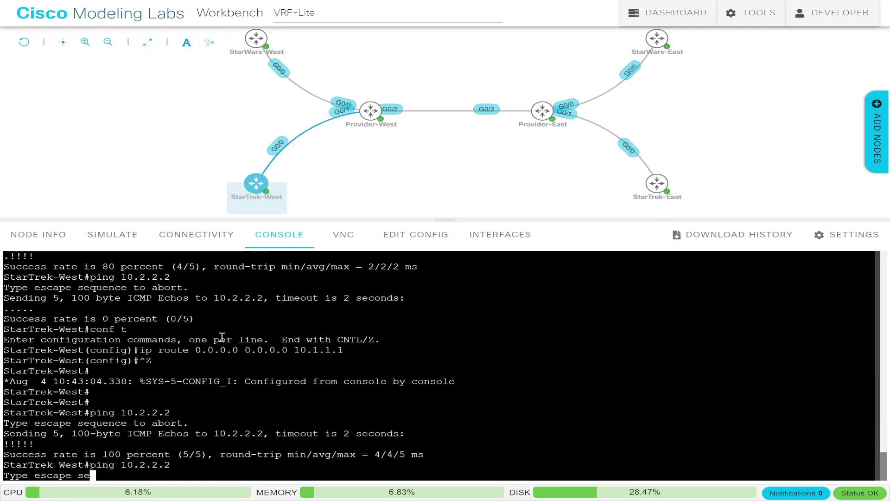
left_click(657, 185)
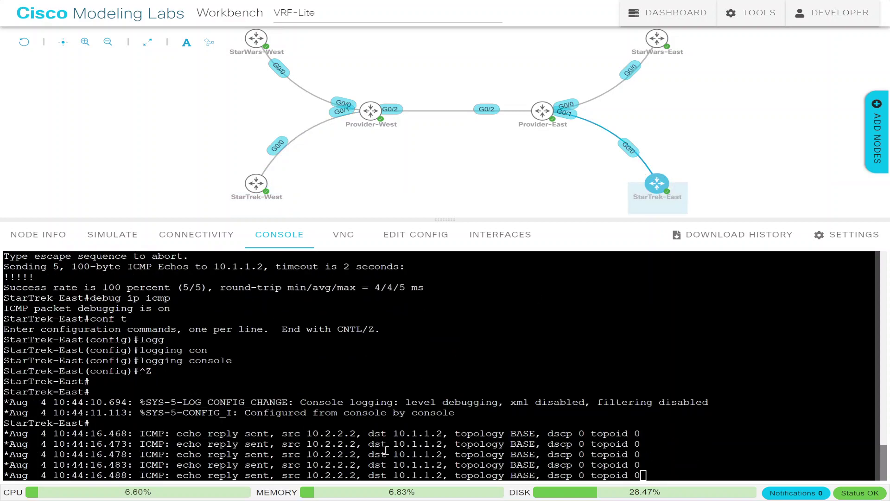
- Open the StarWars-East console and push its old ICMP debug messages up with a run of empty prompt lines
left_click(658, 35)
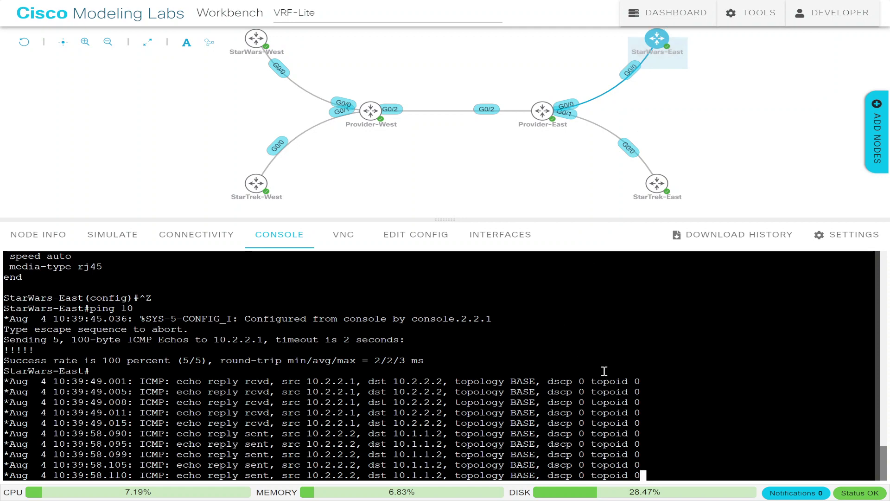
key("Return")
key("Return")
key("Return")
key("Return")
key("Return")
key("Return")
key("Return")
key("Return")
key("Return")
key("Return")
key("Return")
key("Return")
key("Return")
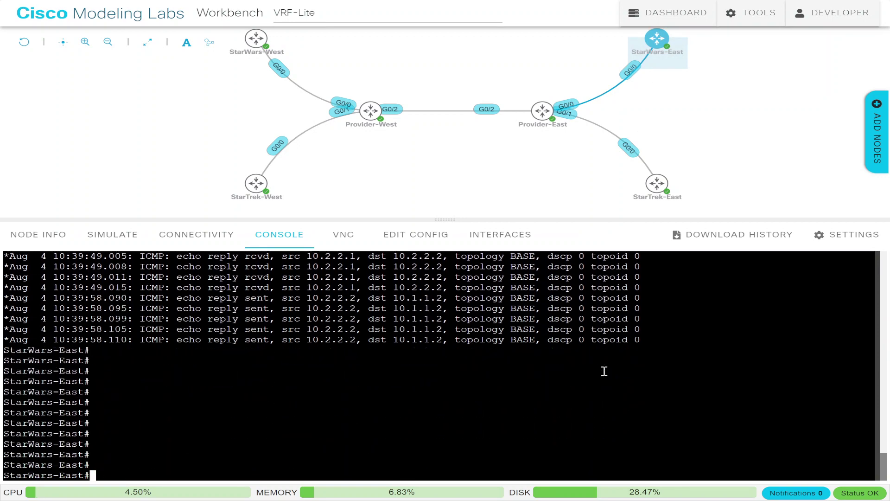
key("Return")
key("Return")
key("Return")
key("Return")
key("Return")
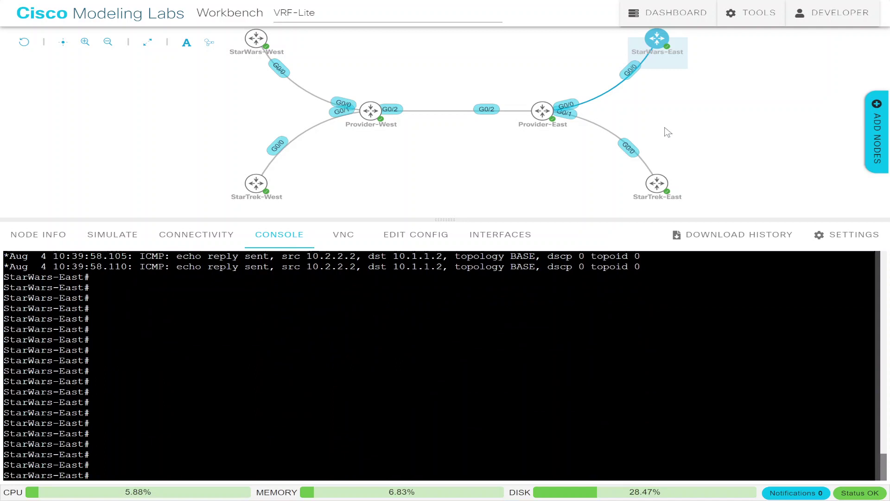
- Ping 10.2.2.2 again from StarTrek-West and check the StarWars-East console for new ICMP debug messages
left_click(261, 189)
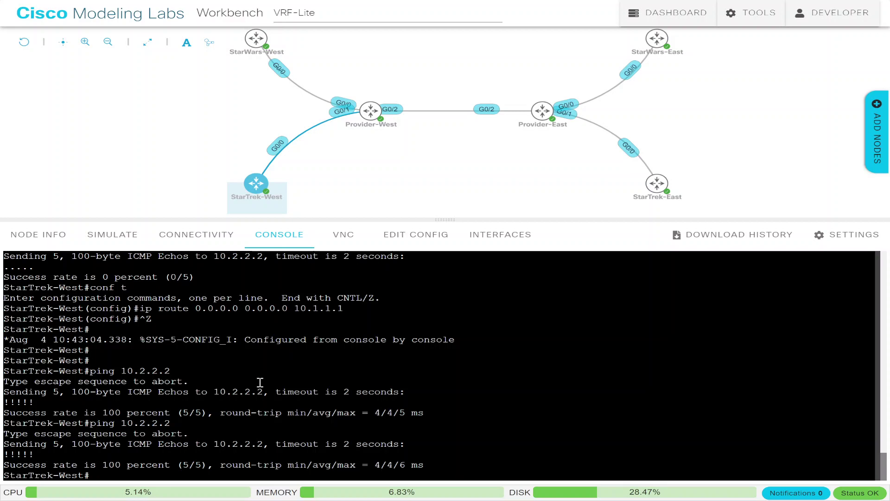
key("Up")
key("Return")
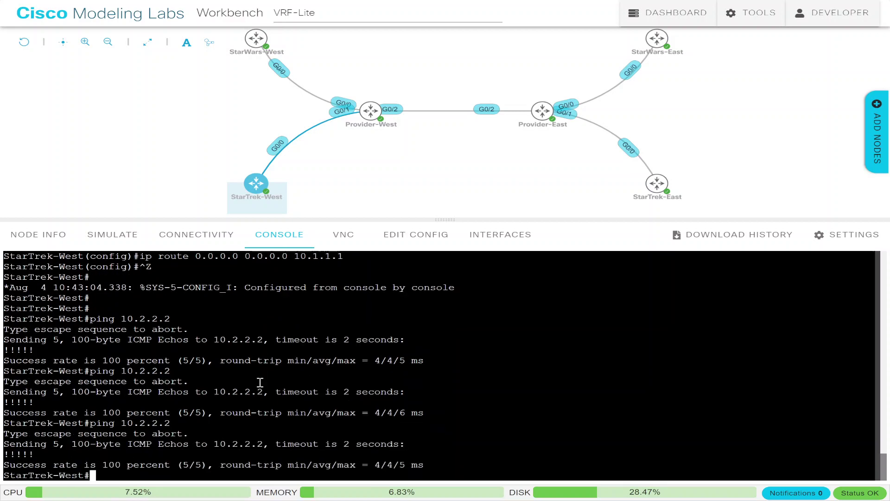
left_click(639, 54)
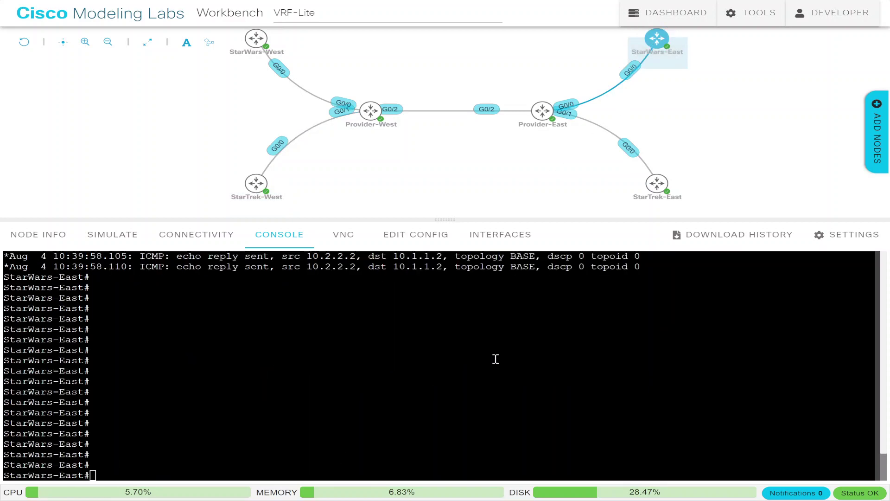
- Examine the ICMP debug messages on the StarTrek-East console and add empty prompt lines below them
left_click(657, 183)
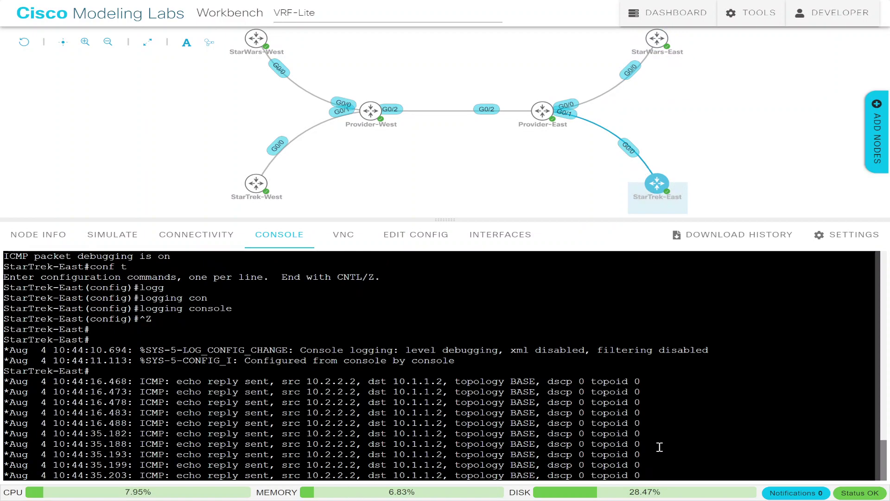
key("Return")
key("Return")
key("Return")
key("Return")
key("Return")
key("Return")
key("Return")
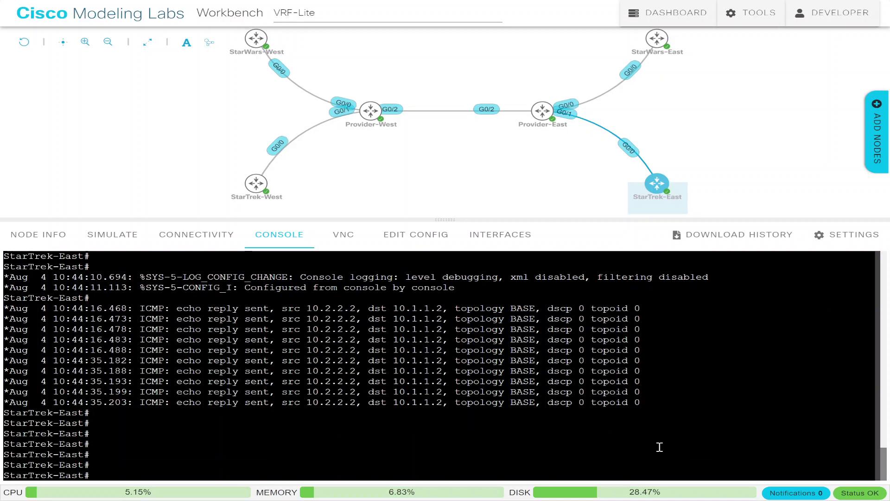